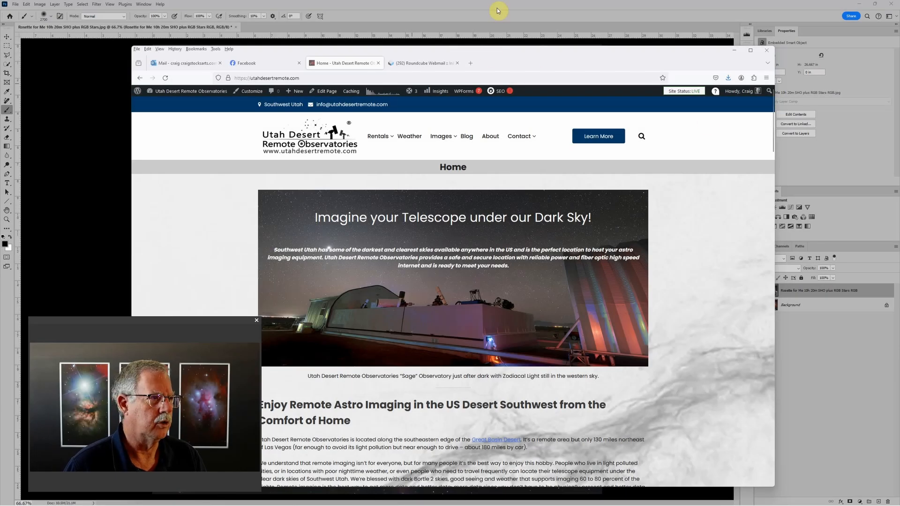
Step: Minimize the browser and hide the upper Rosette layer in Photoshop to view the Background version of the image
left_click(735, 51)
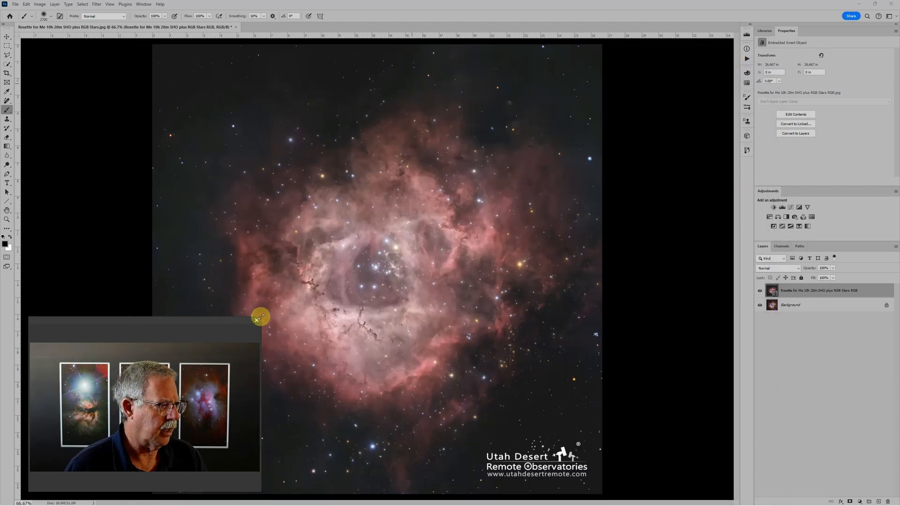
left_click_drag(261, 318, 147, 410)
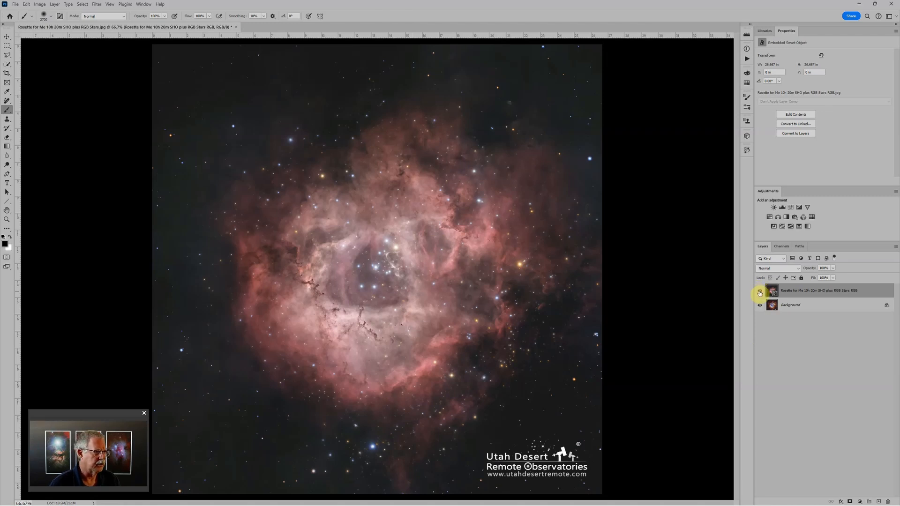
left_click(760, 293)
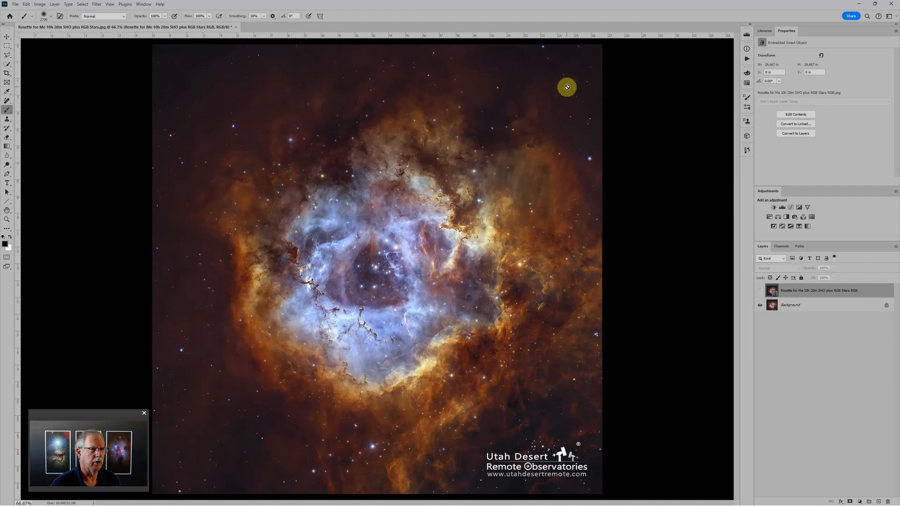
Step: Switch to PixInsight and close all open images, discarding their unsaved changes
left_click(860, 3)
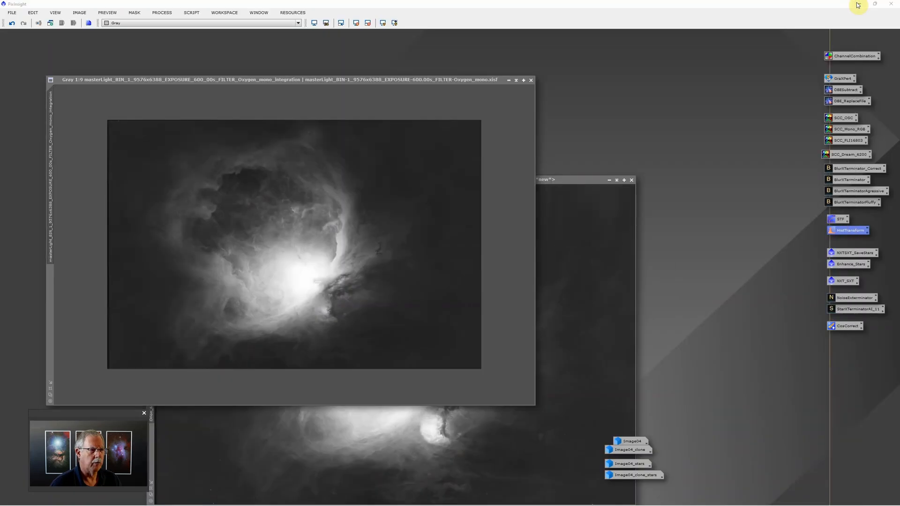
left_click(12, 13)
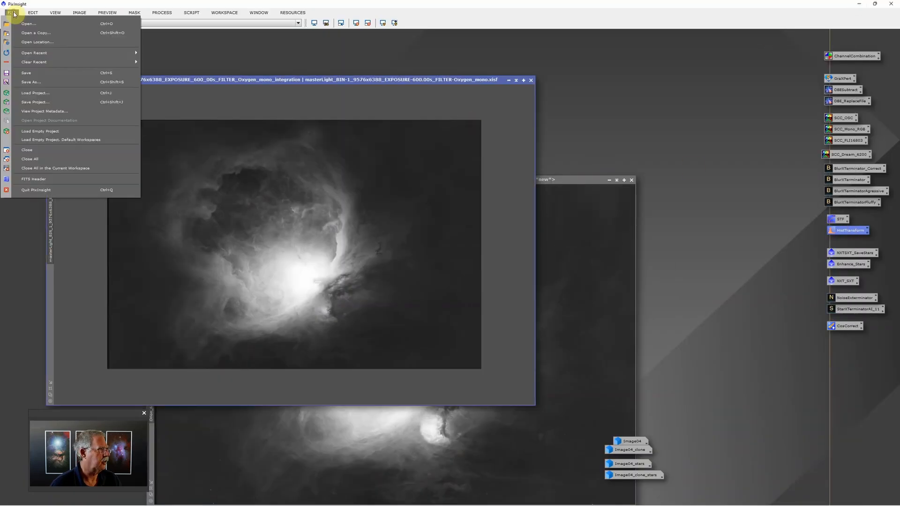
left_click(51, 163)
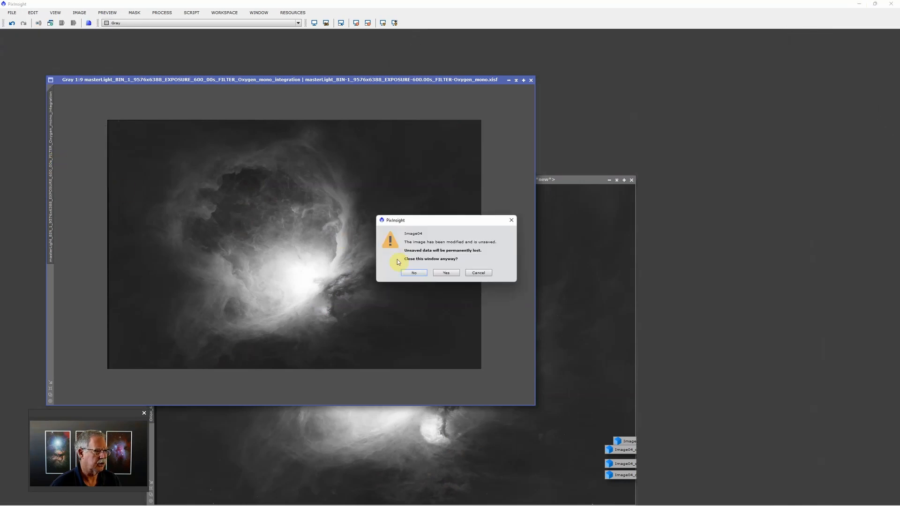
left_click(450, 273)
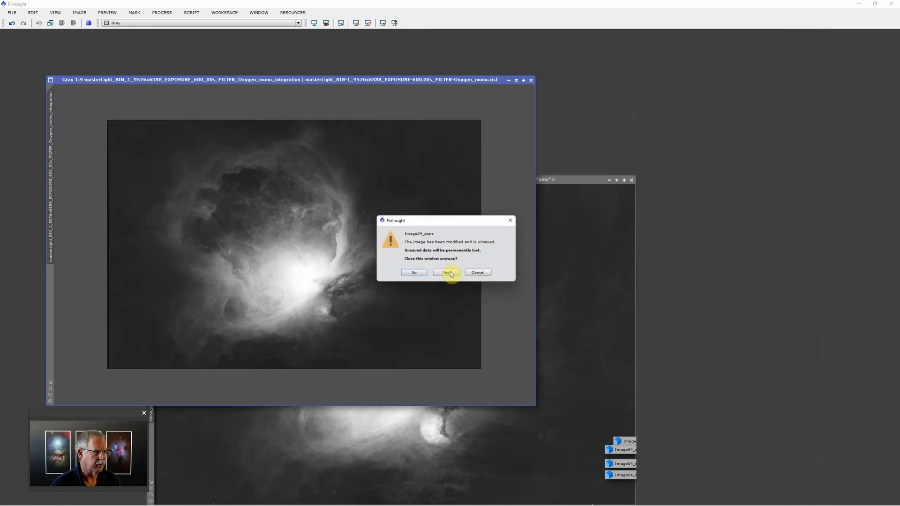
left_click(450, 272)
left_click(450, 272)
left_click(450, 273)
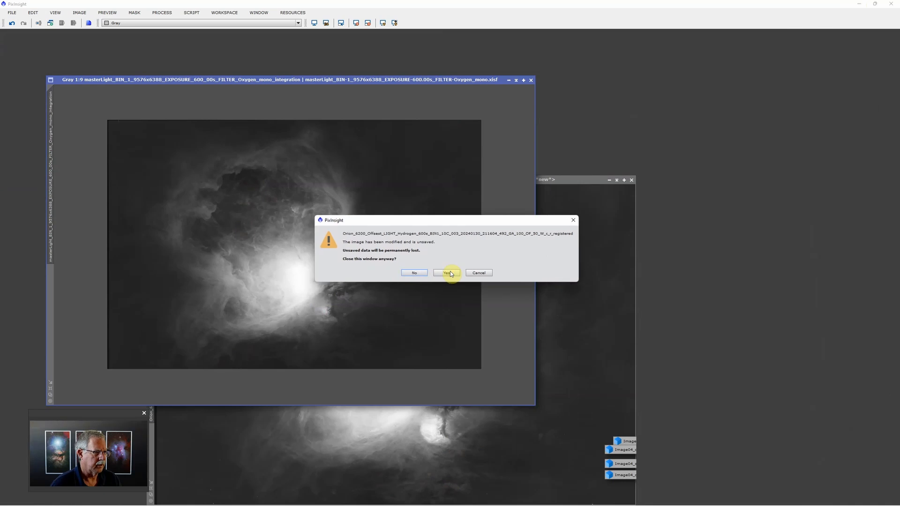
left_click(449, 273)
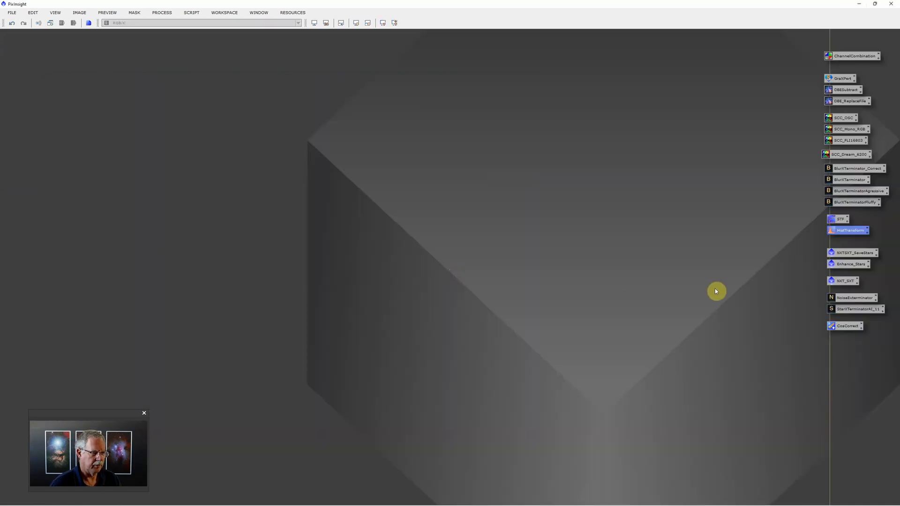
left_click_drag(105, 415, 91, 426)
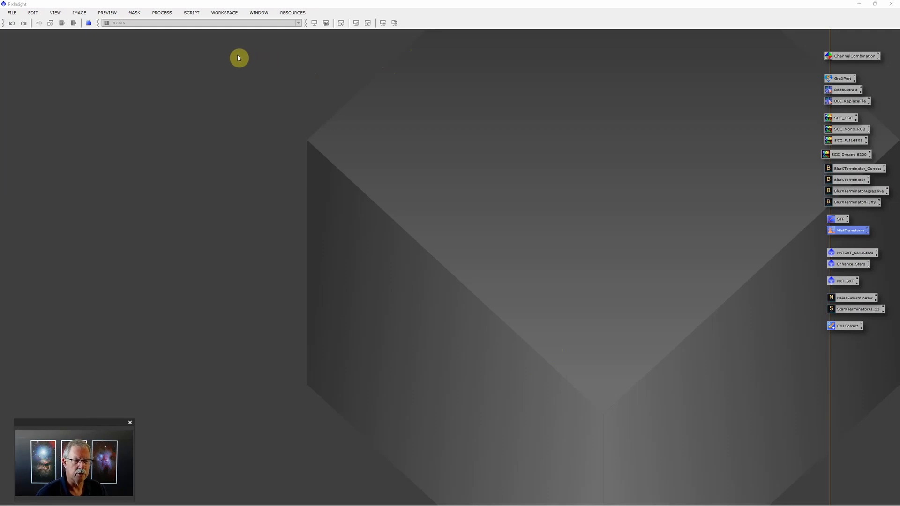
Step: Load all frames from the 2024-01-30 Rosette folder in NUC2 Data into the Blink process
left_click(163, 13)
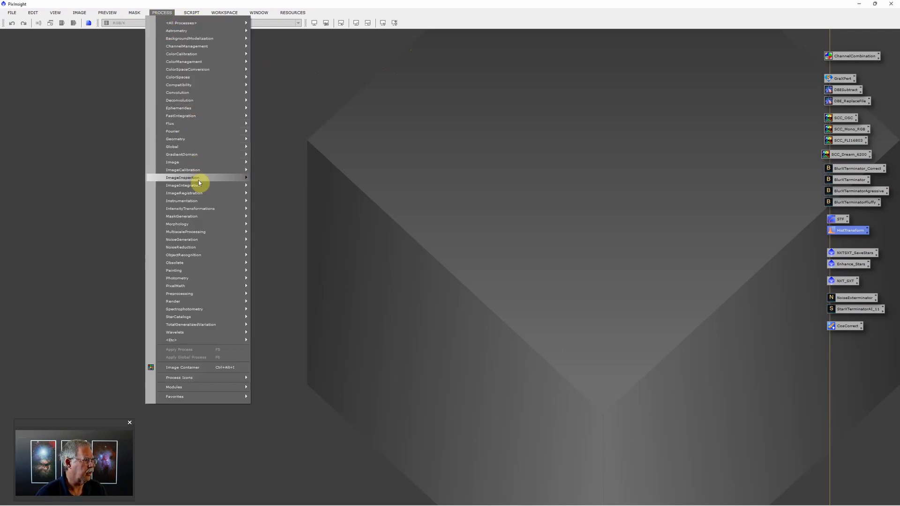
mouse_move(198, 181)
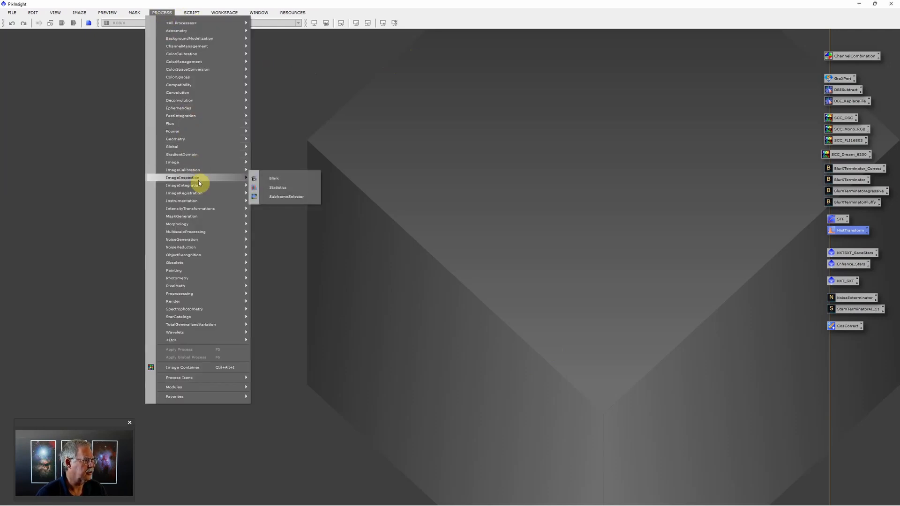
left_click(289, 180)
left_click(578, 455)
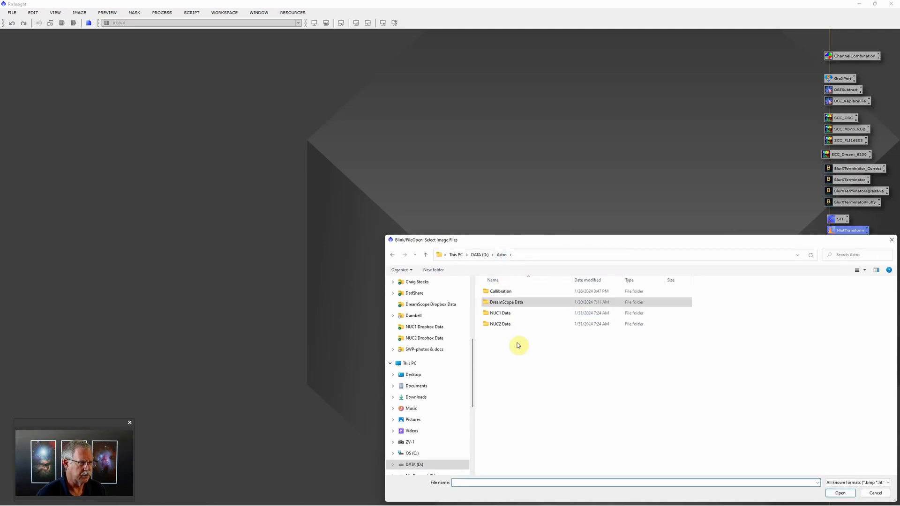
left_click(511, 325)
double_click(511, 323)
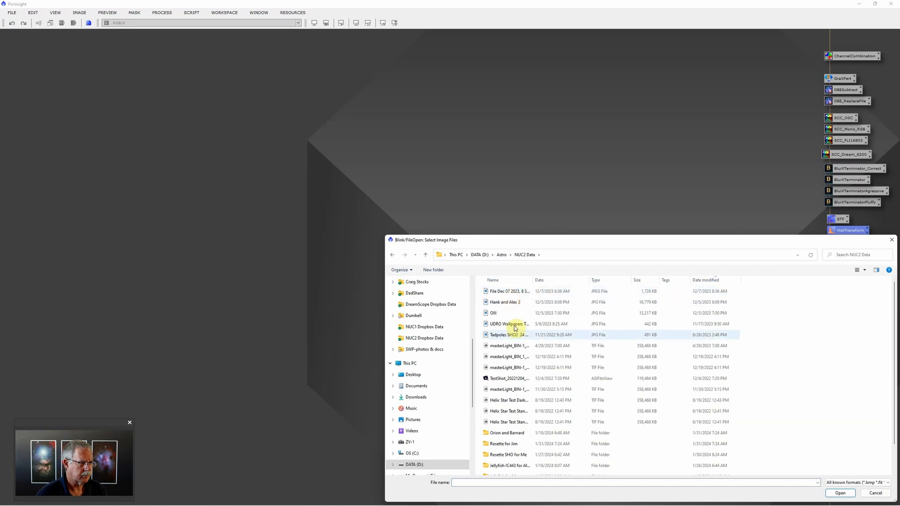
double_click(516, 445)
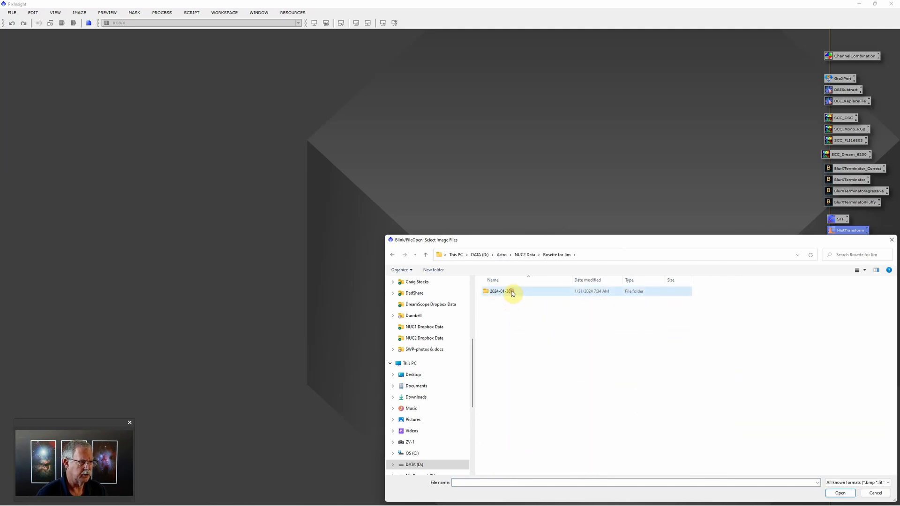
double_click(512, 292)
left_click_drag(532, 241, 528, 195)
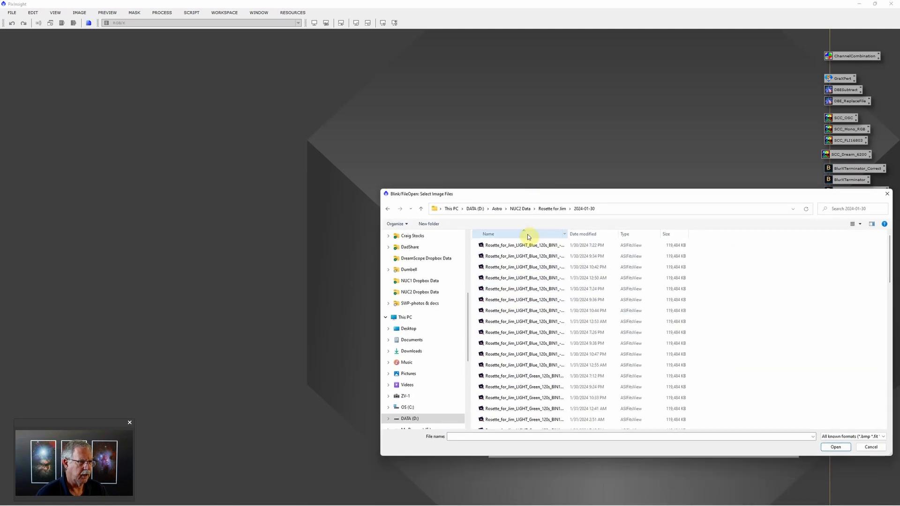
left_click(502, 246)
key("ctrl+a")
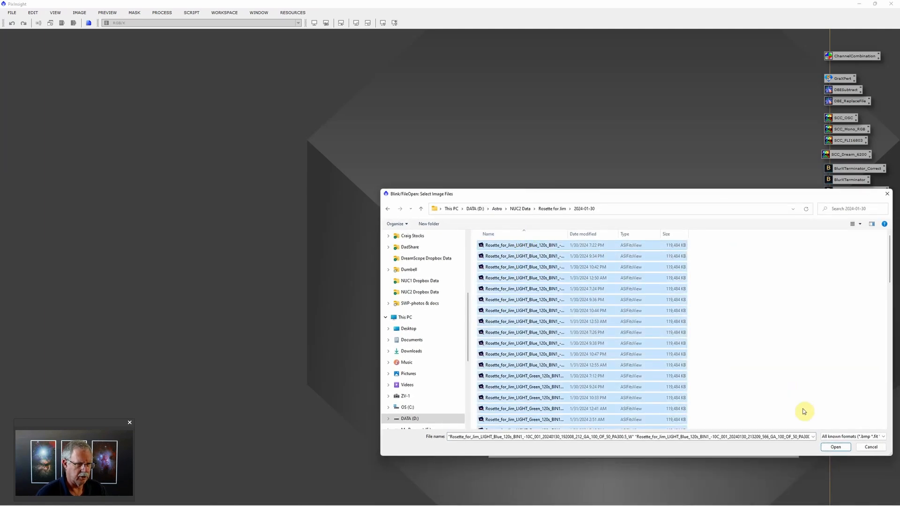
left_click(835, 447)
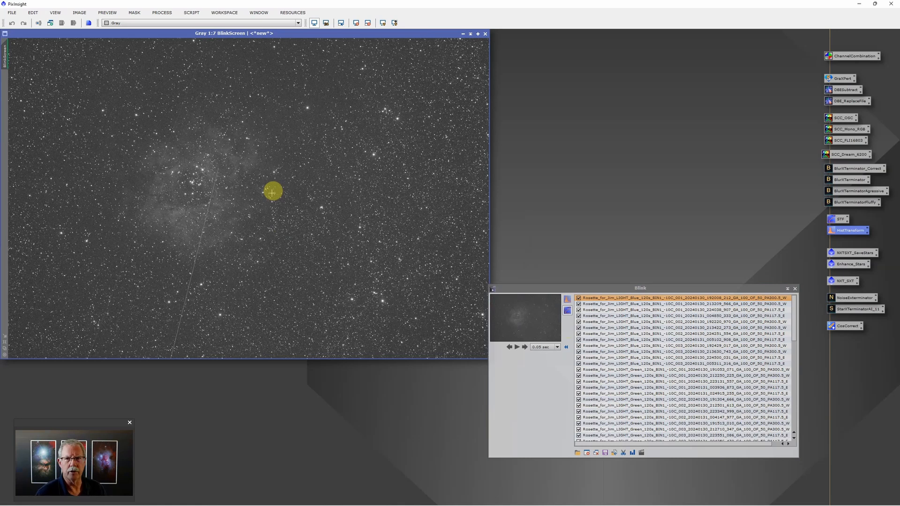
Step: Inspect the stars and trails in the first few Blue frames up close, and close Blink
scroll(227, 189, "up", 6)
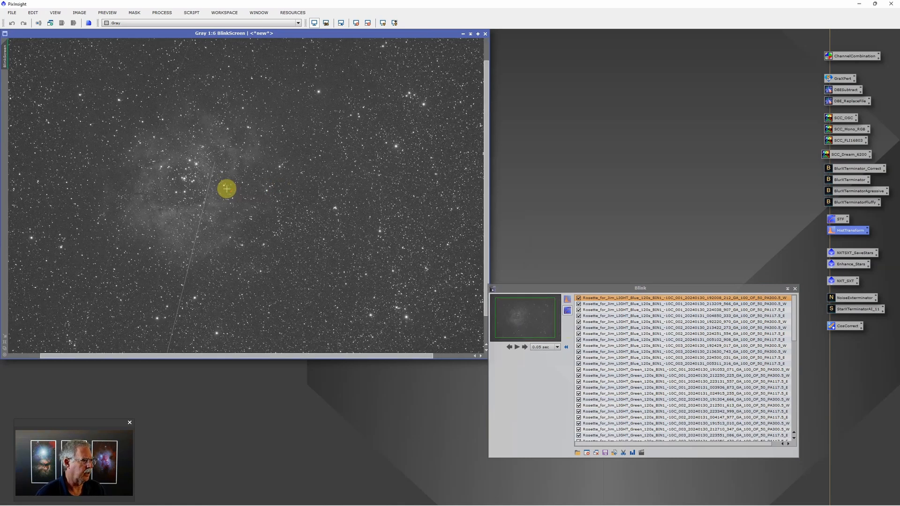
scroll(227, 189, "up", 1)
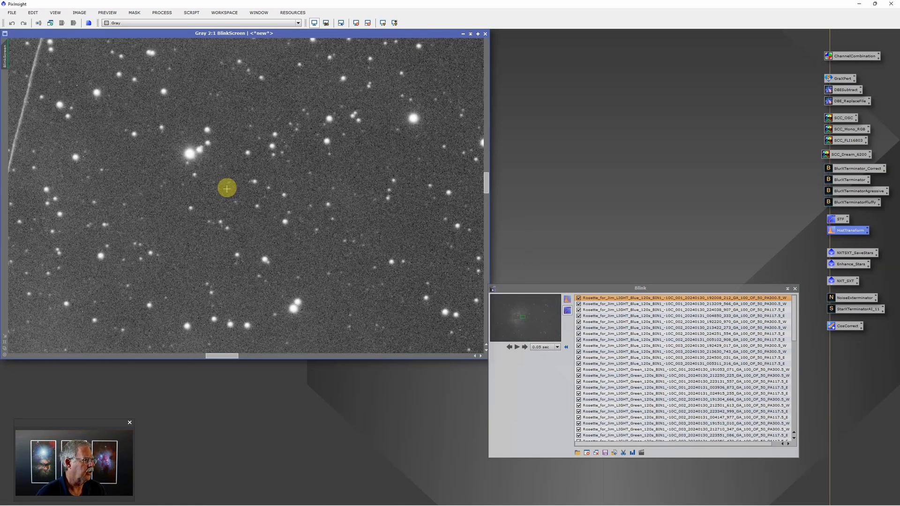
scroll(227, 189, "down", 2)
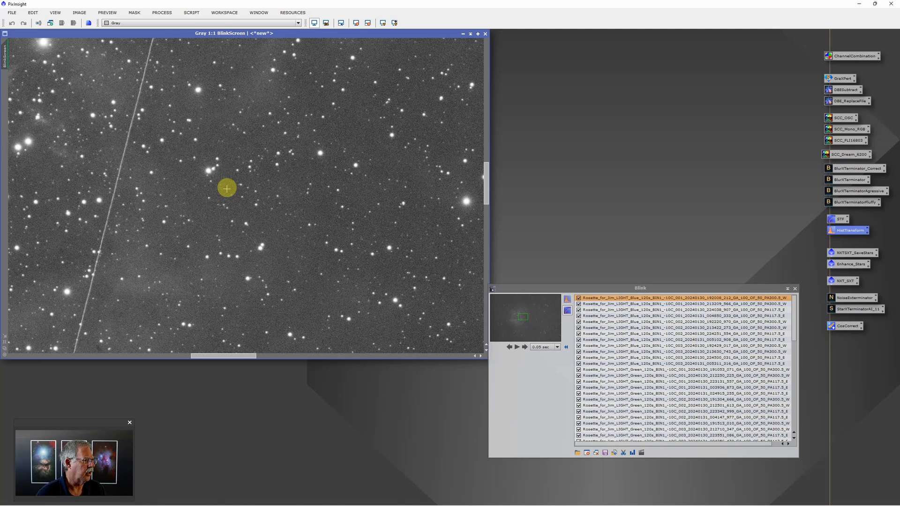
left_click(610, 305)
left_click(610, 315)
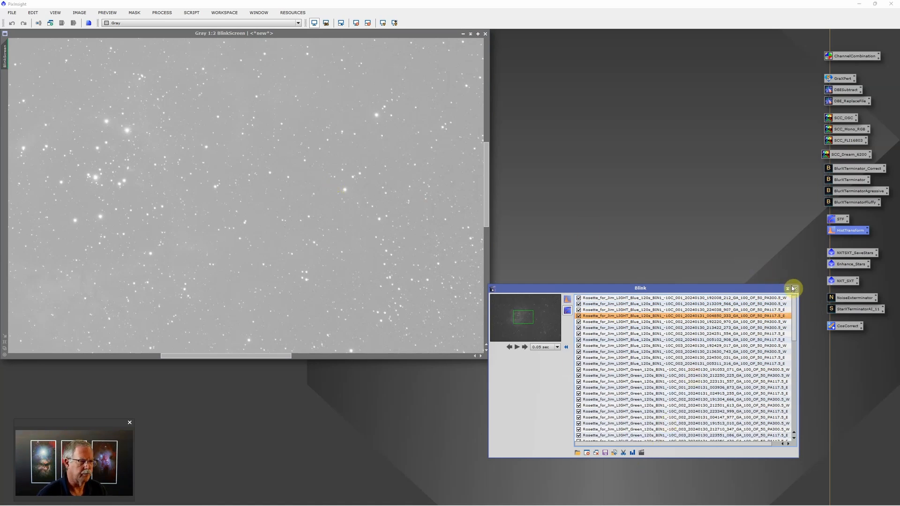
left_click(595, 453)
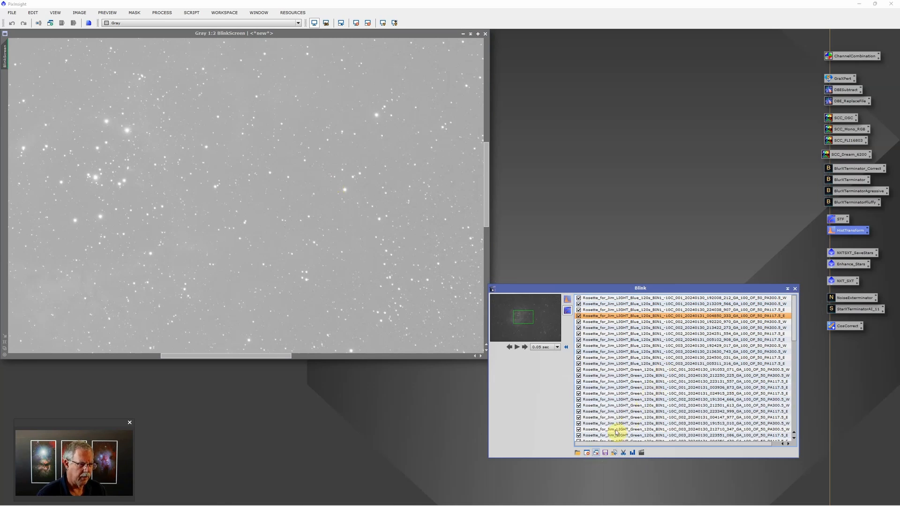
left_click(795, 289)
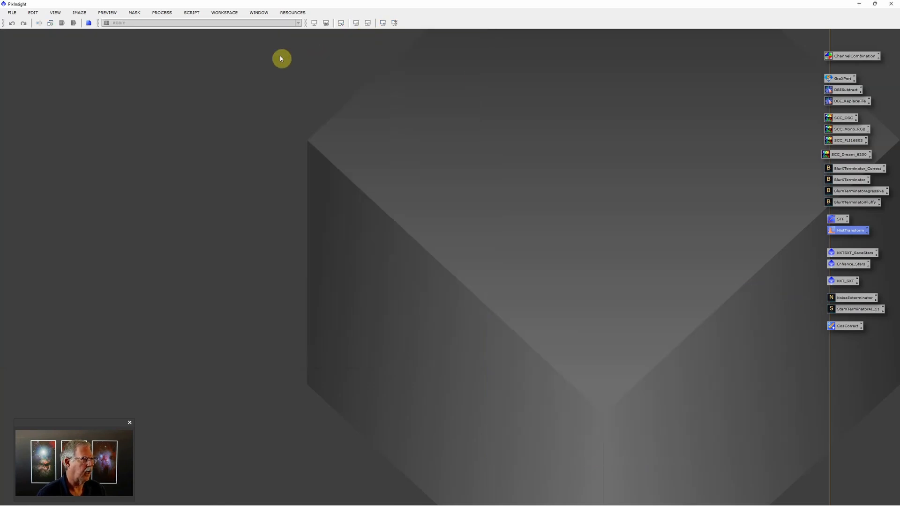
Step: Open the WeightedBatchPreprocessing script and reset it by clearing all file lists from the previous session
left_click(191, 14)
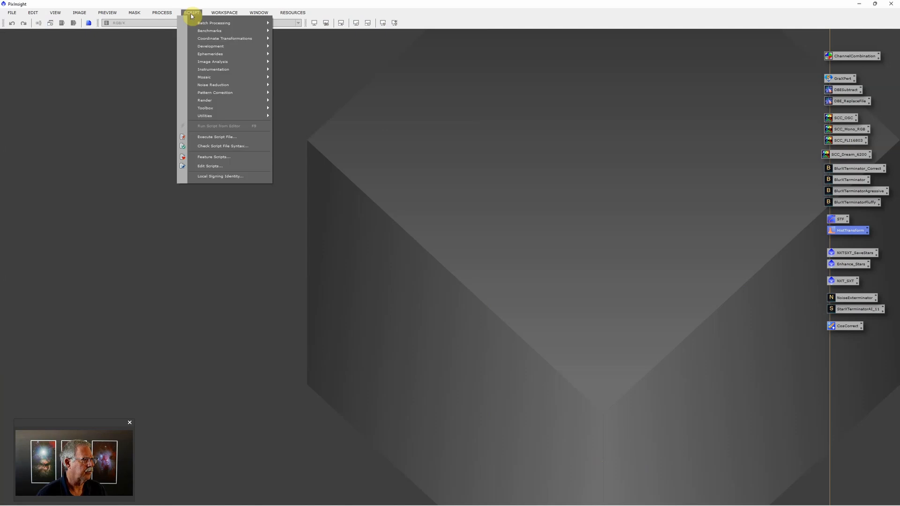
mouse_move(203, 23)
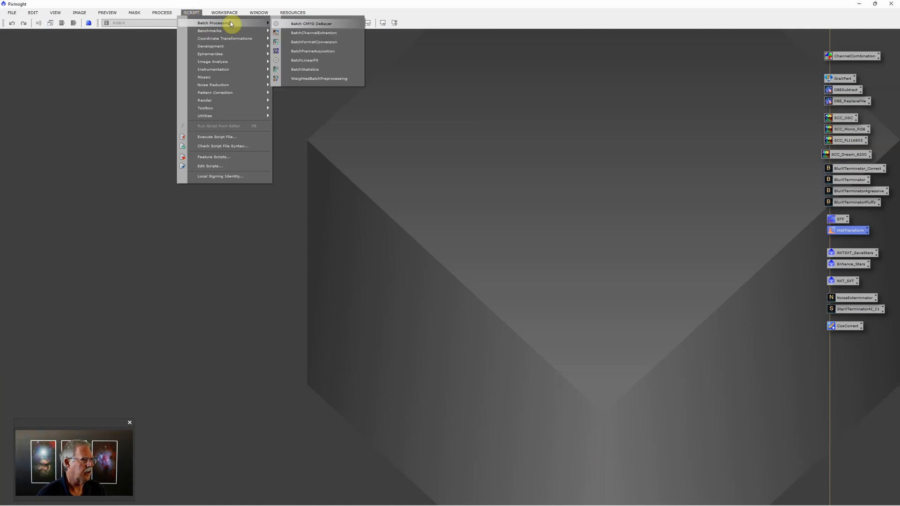
left_click(312, 78)
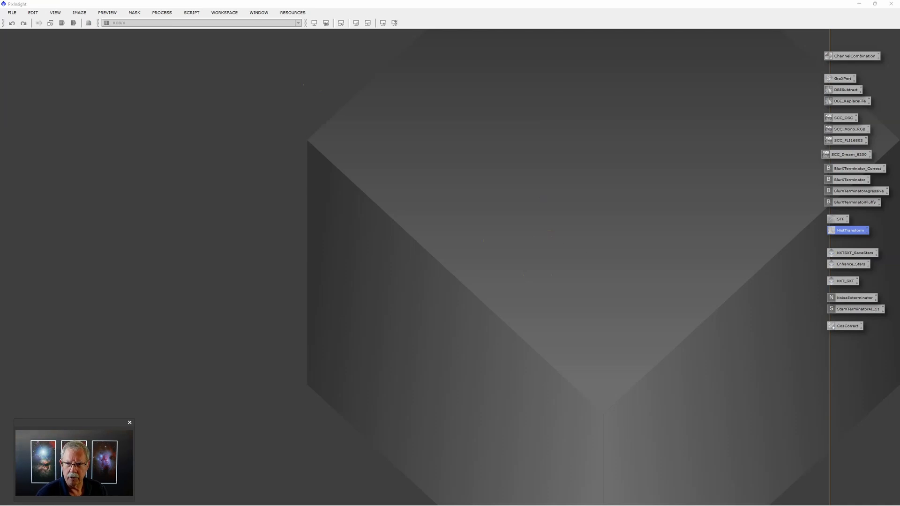
left_click_drag(899, 59, 538, 94)
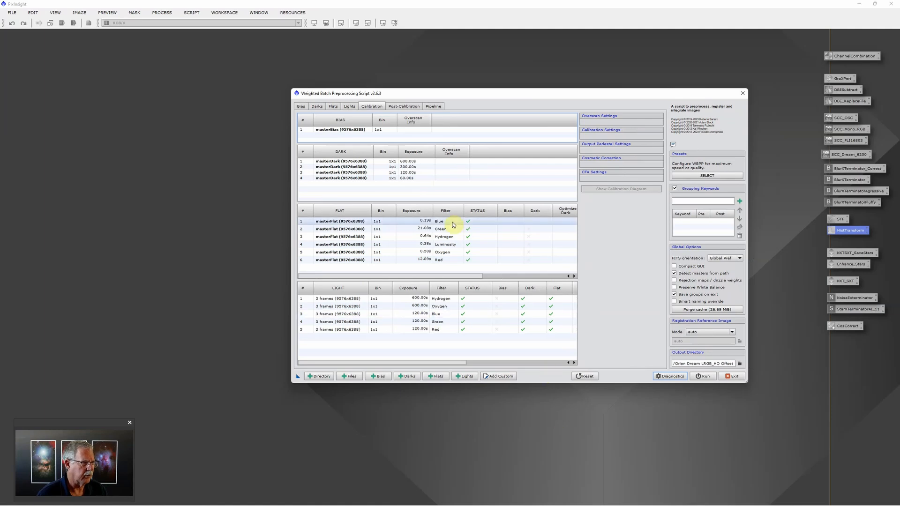
left_click(586, 376)
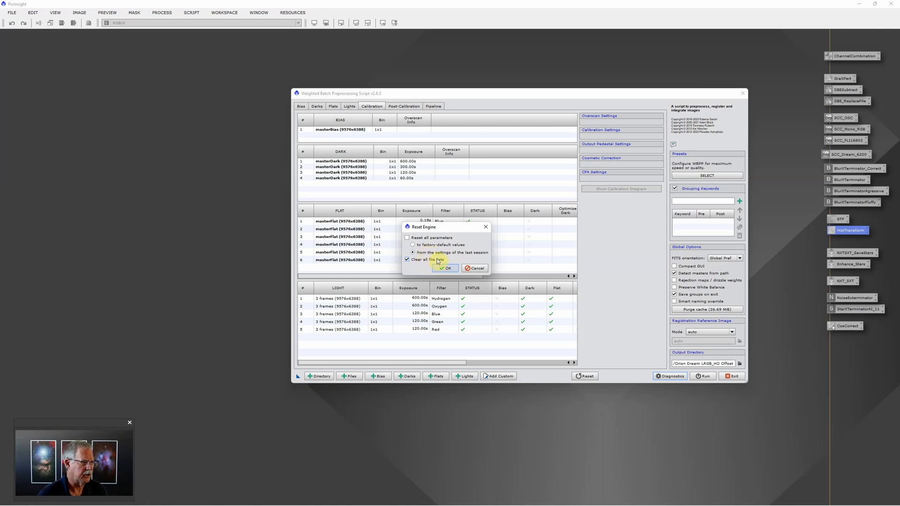
left_click(445, 269)
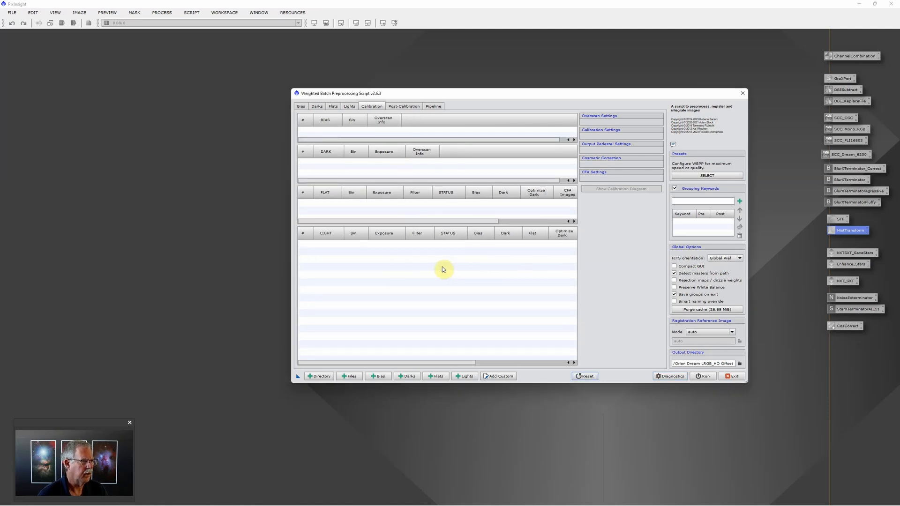
Step: Add all frames from the 2024-01-30 Rosette folder to the preprocessing script as light frames
left_click(351, 107)
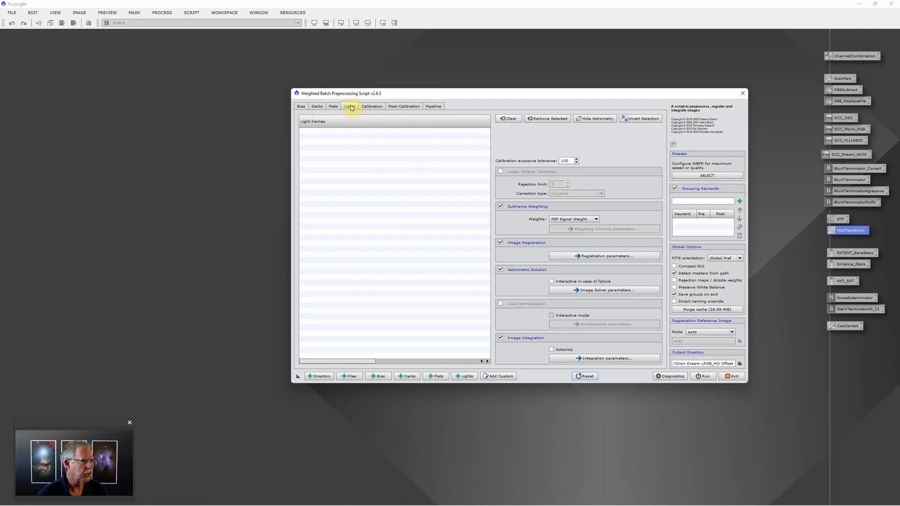
left_click(468, 377)
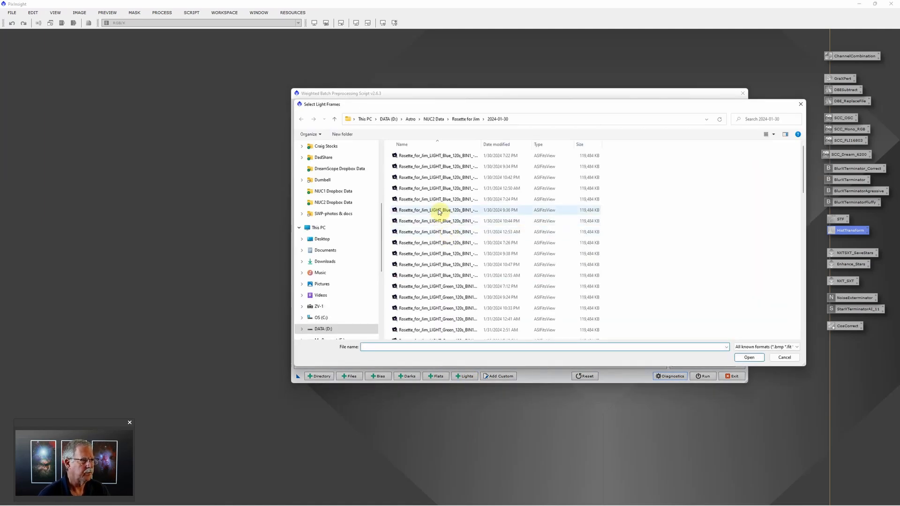
left_click(440, 158)
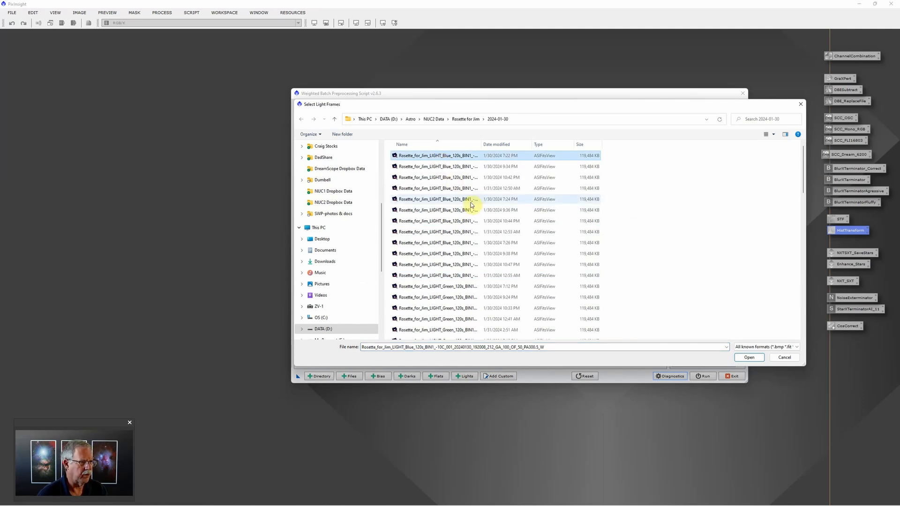
key("ctrl+a")
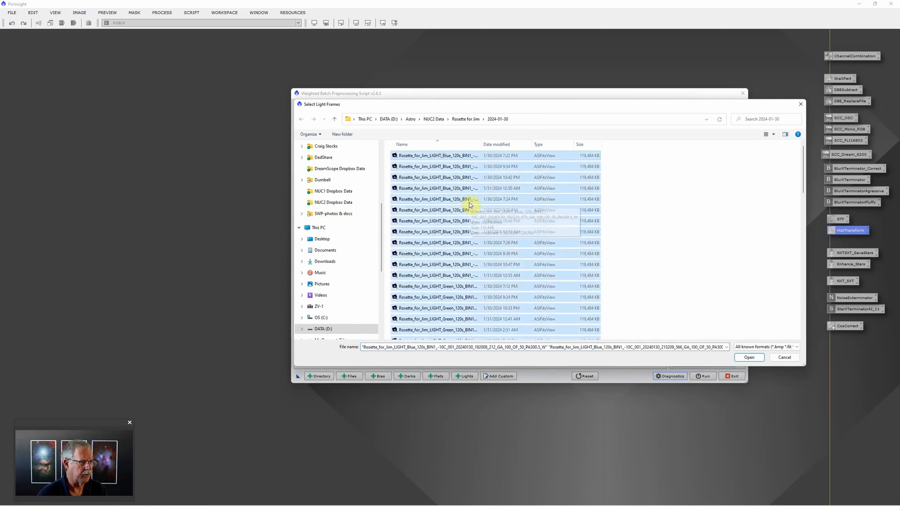
left_click(750, 358)
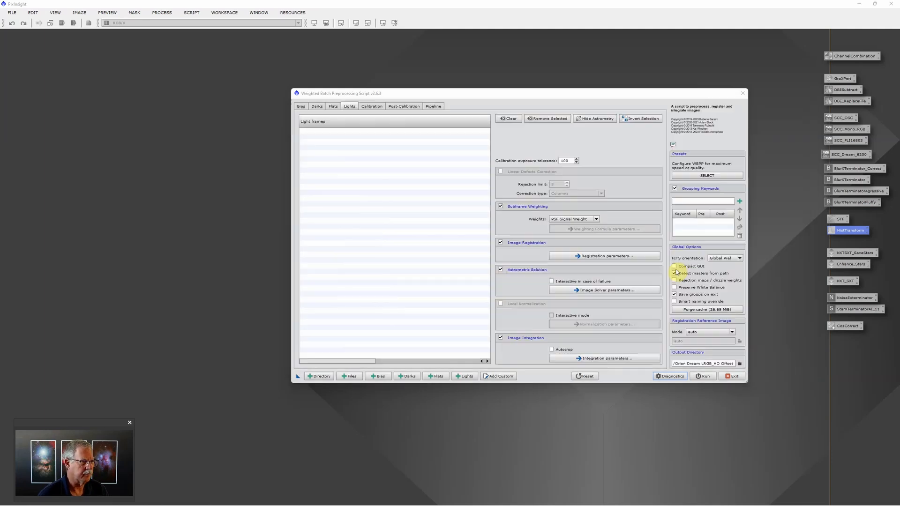
Step: Add the calibration frames from the Mono Combined folder in Astro's Callibration directory to the preprocessing script
scroll(392, 225, "down", 10)
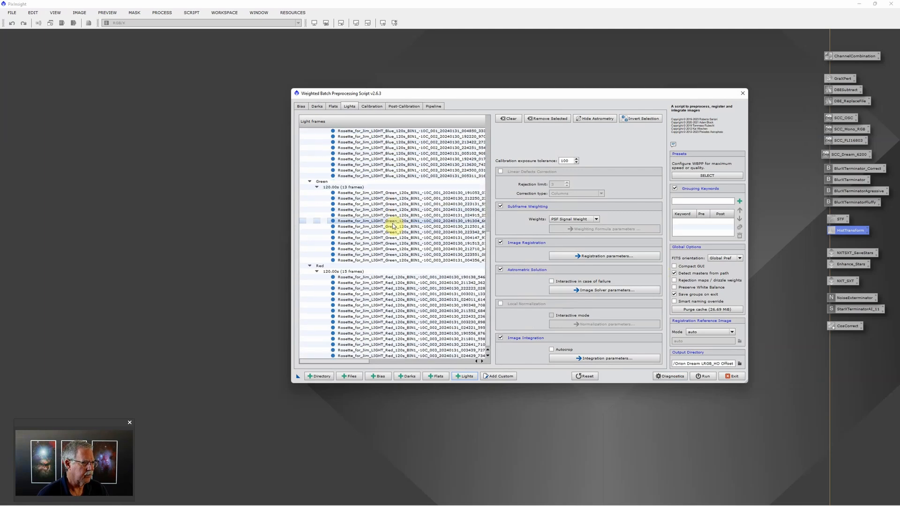
scroll(393, 225, "up", 9)
scroll(393, 225, "up", 1)
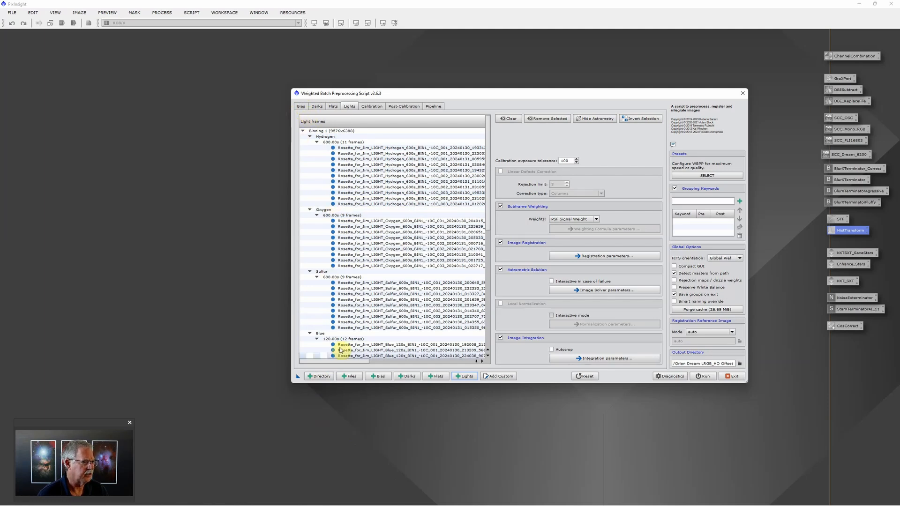
left_click(319, 376)
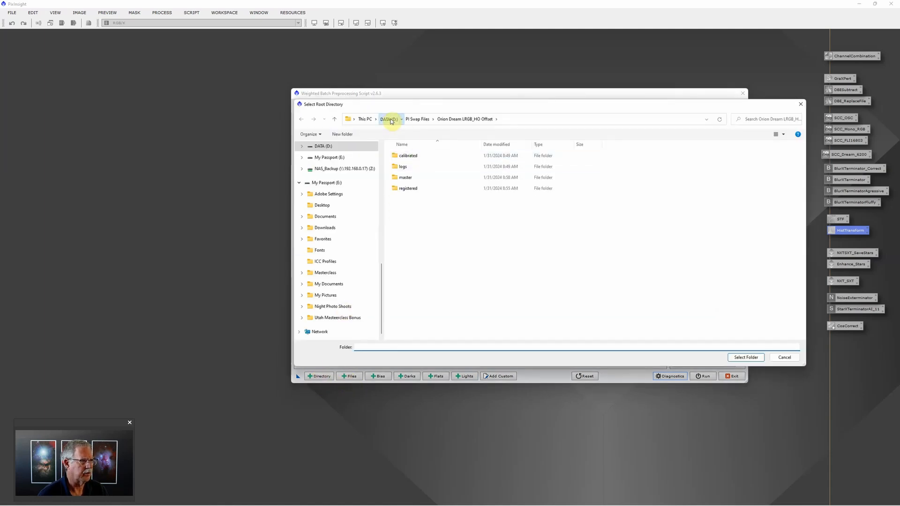
left_click(388, 119)
double_click(404, 199)
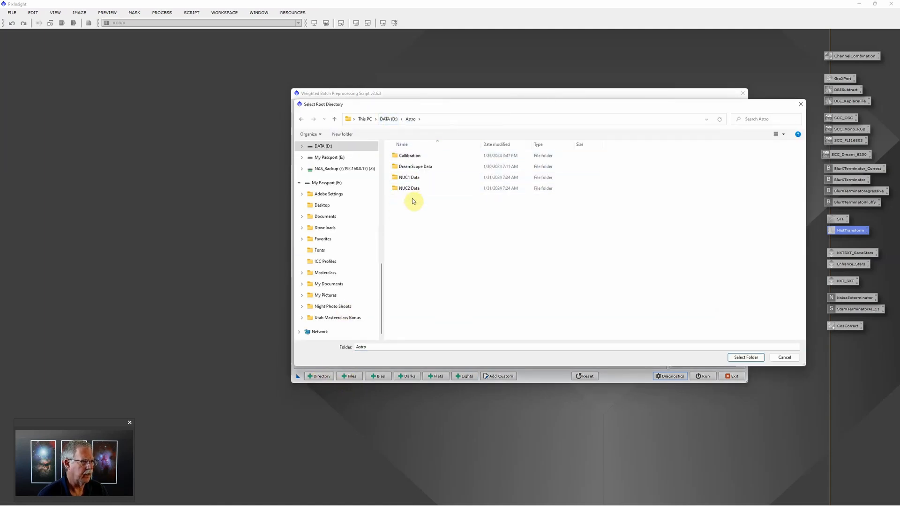
double_click(407, 155)
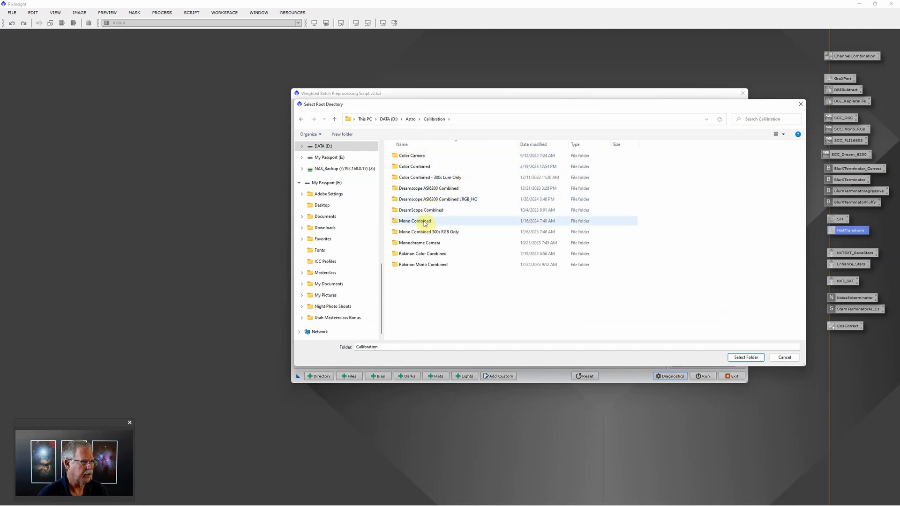
left_click(407, 222)
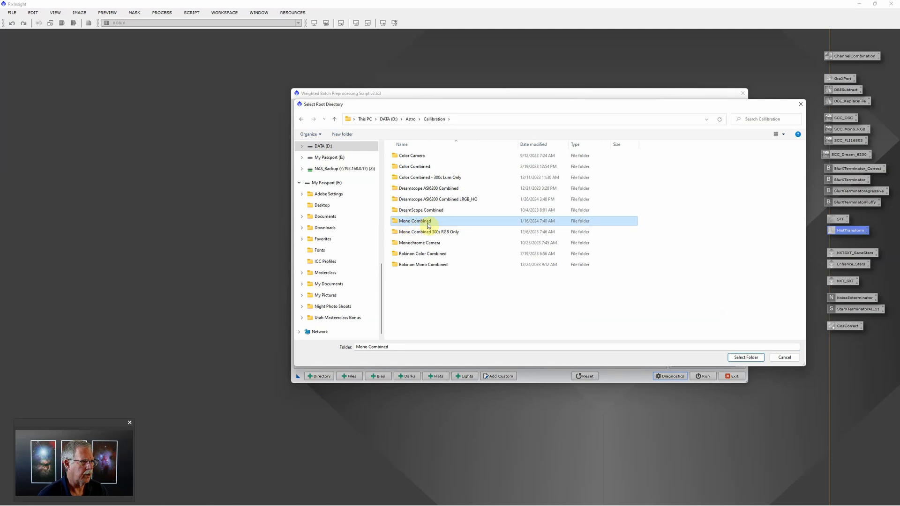
left_click(742, 358)
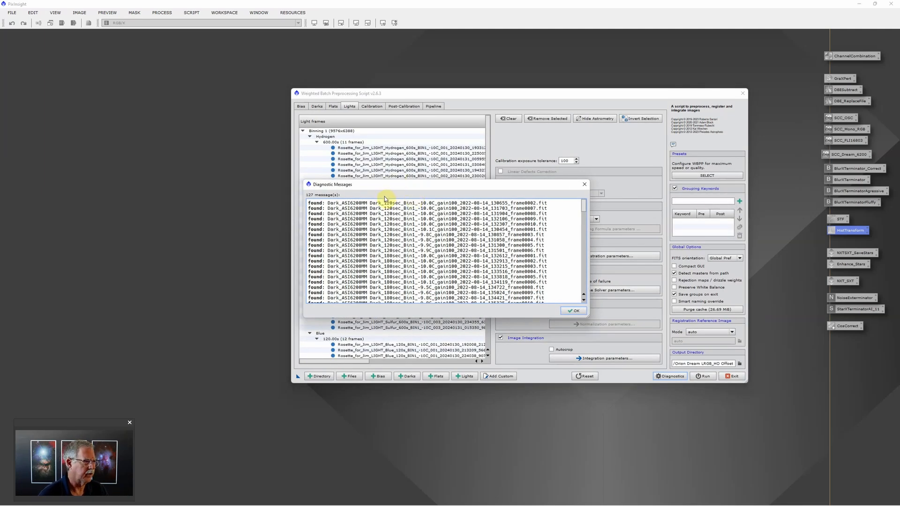
left_click(578, 313)
Step: Check the loaded bias, dark and flat frames and how they are matched to the light frames for calibration
left_click(302, 109)
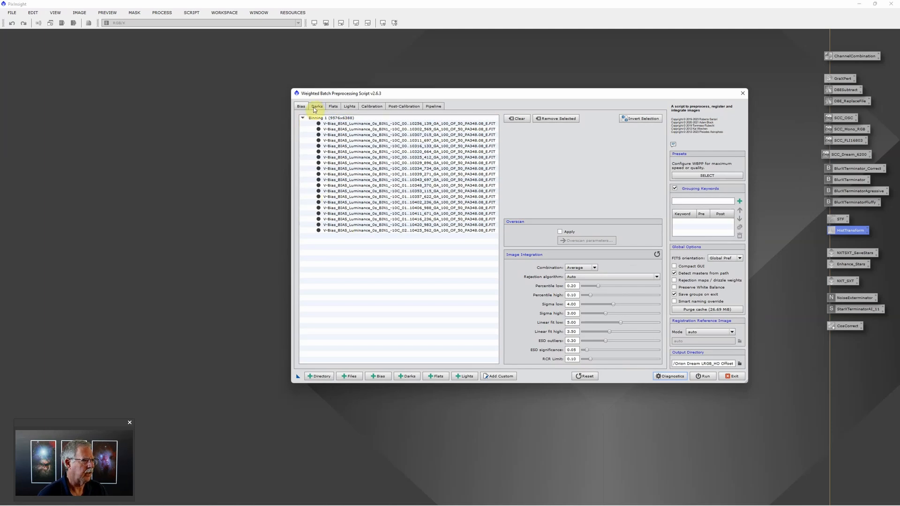
left_click(315, 109)
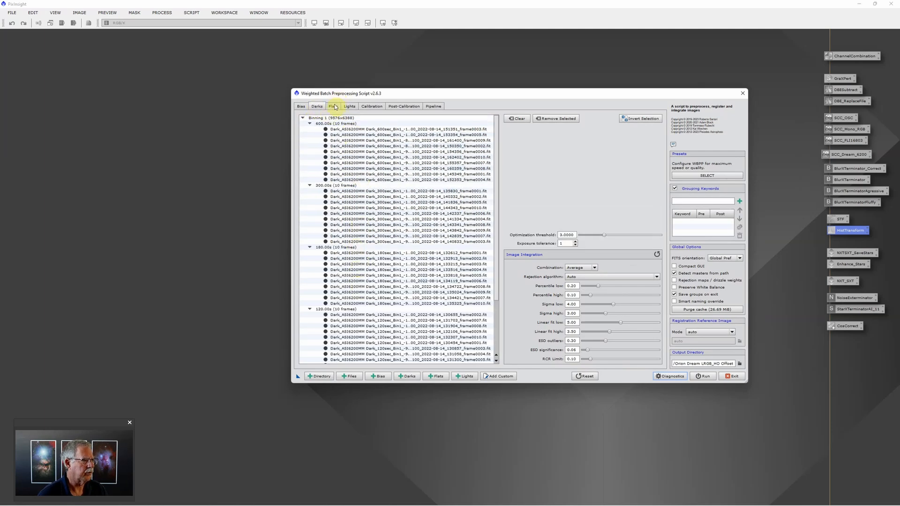
left_click(334, 107)
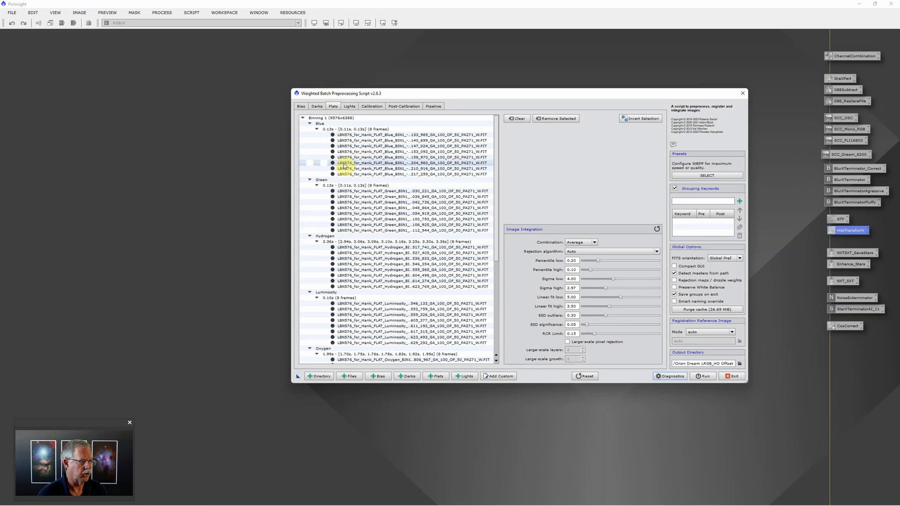
left_click(371, 107)
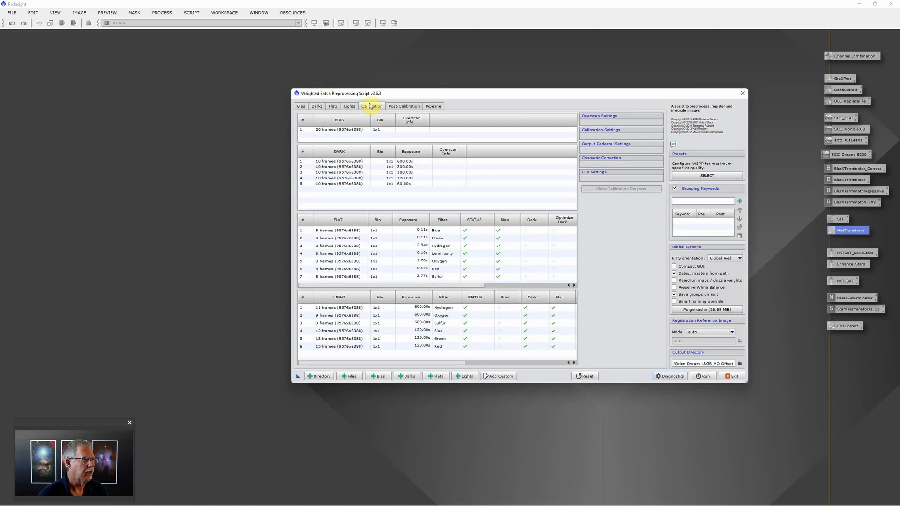
Step: Review the image registration and image integration parameters for the light frames without changing them
left_click(354, 108)
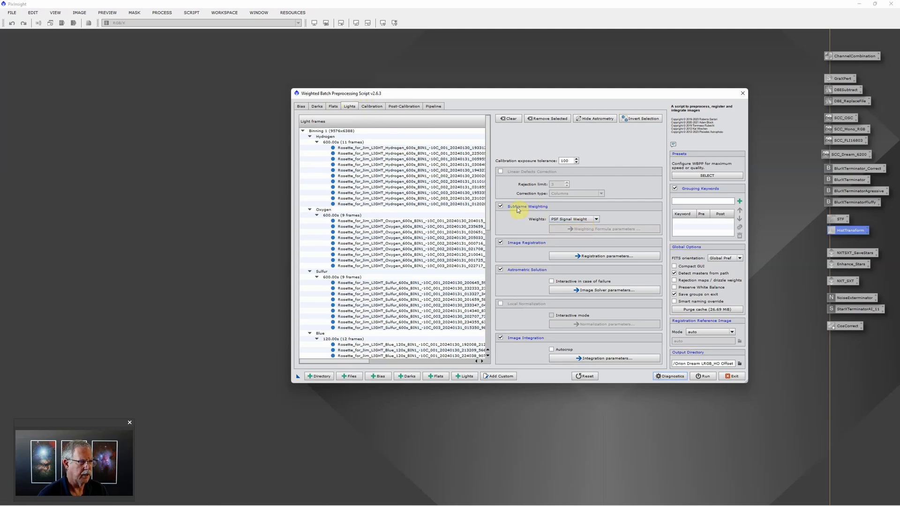
left_click(599, 258)
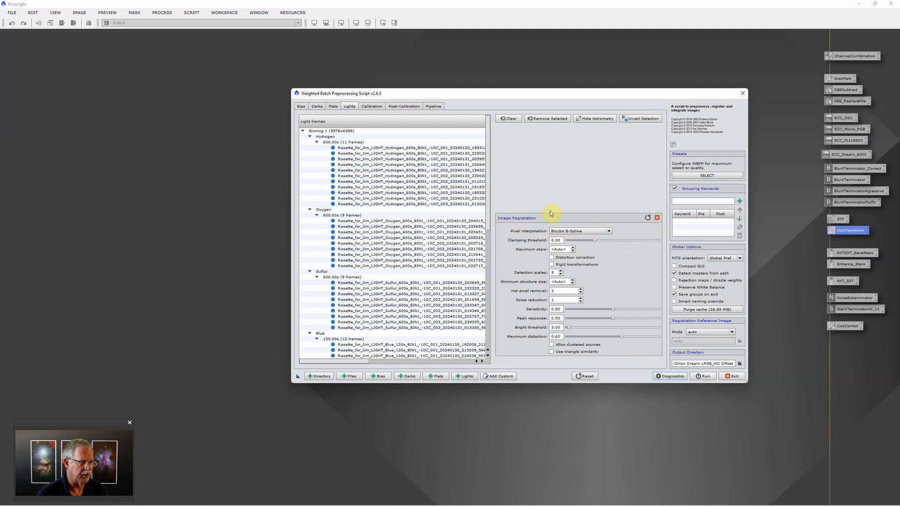
left_click(657, 220)
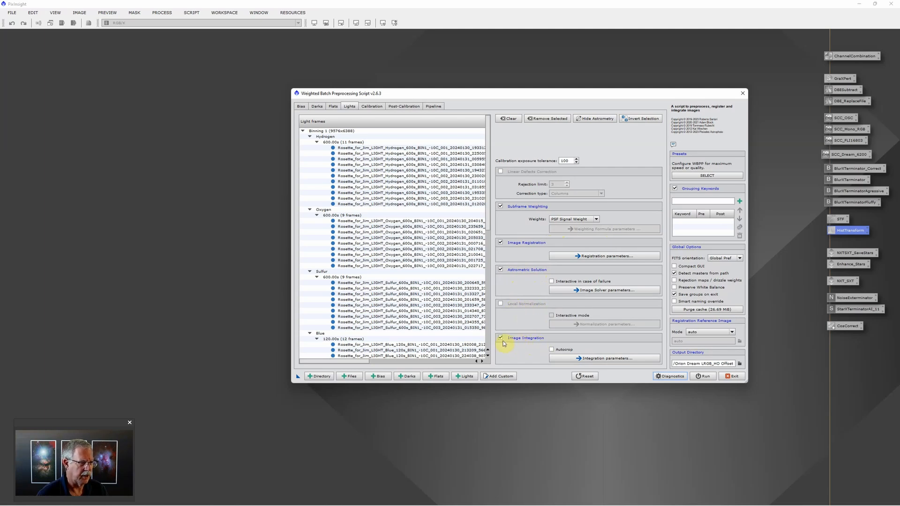
left_click(583, 360)
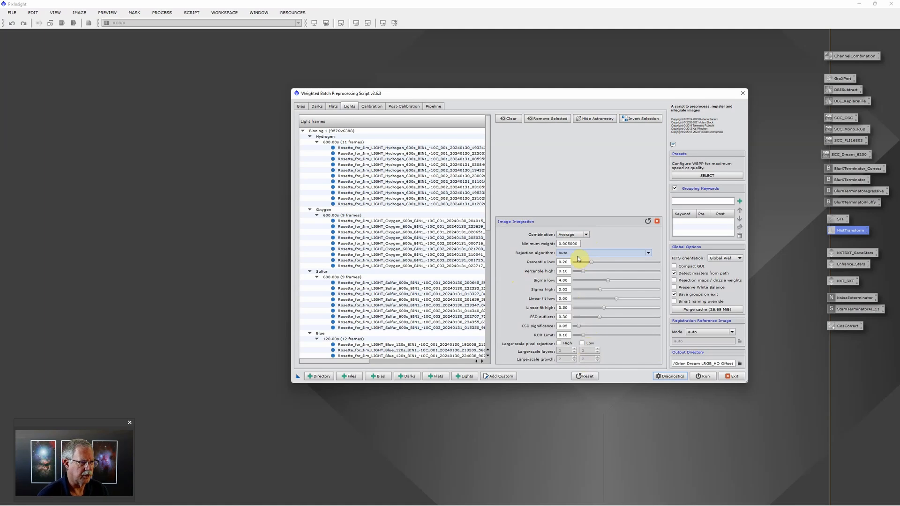
left_click(658, 220)
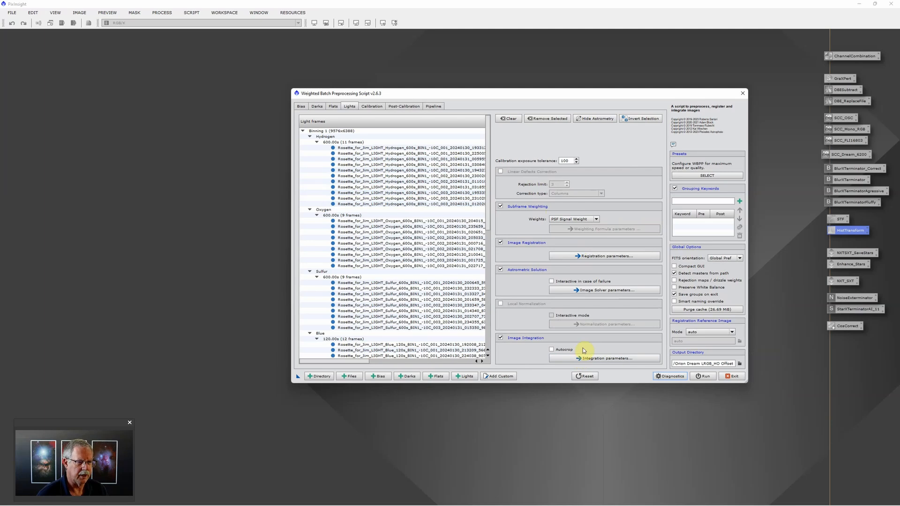
Step: Set the output pedestal mode to Automatic for the 600 s Oxygen light frames in the calibration settings
left_click(376, 107)
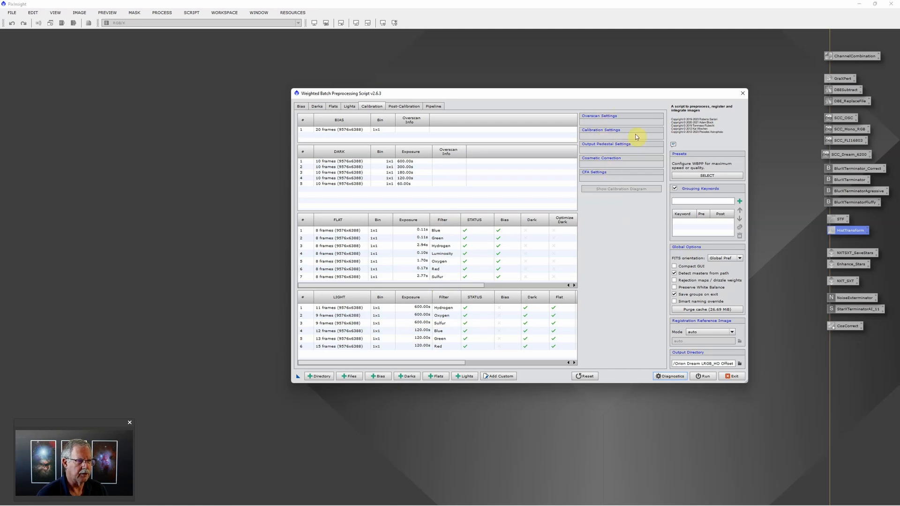
left_click(442, 317)
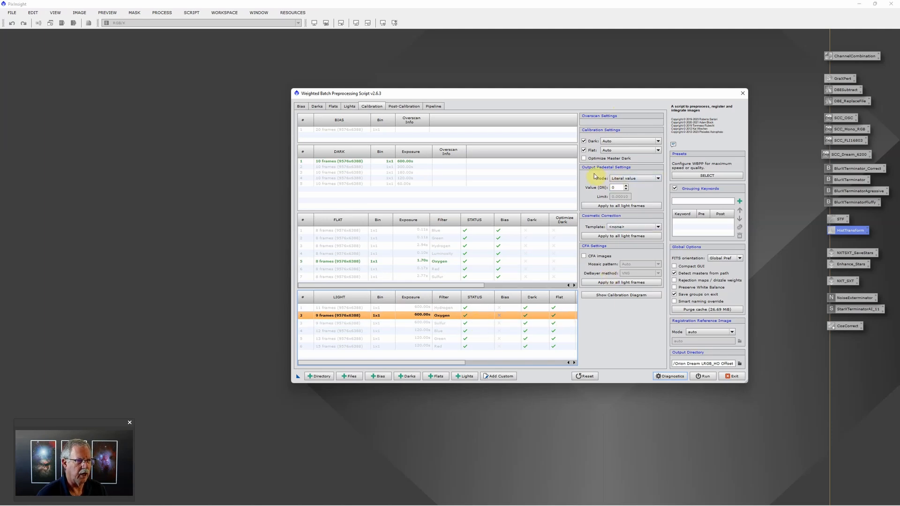
left_click(659, 179)
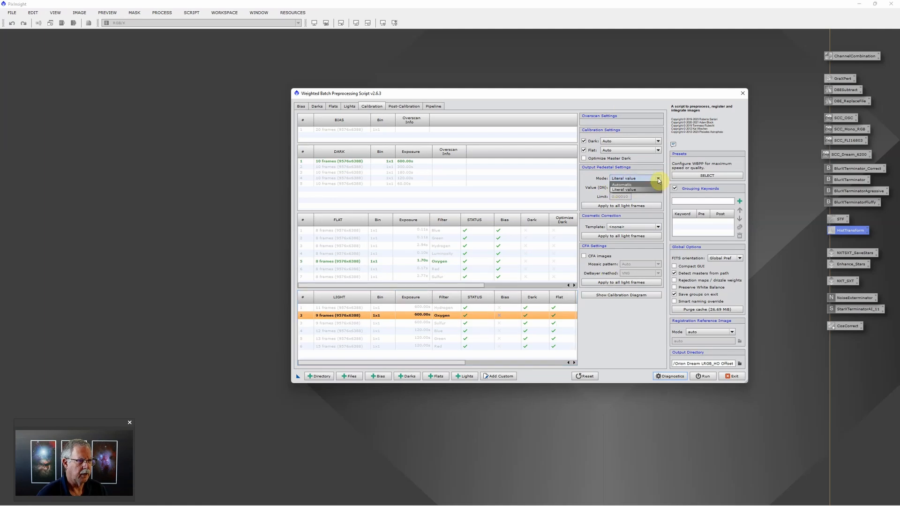
left_click(624, 184)
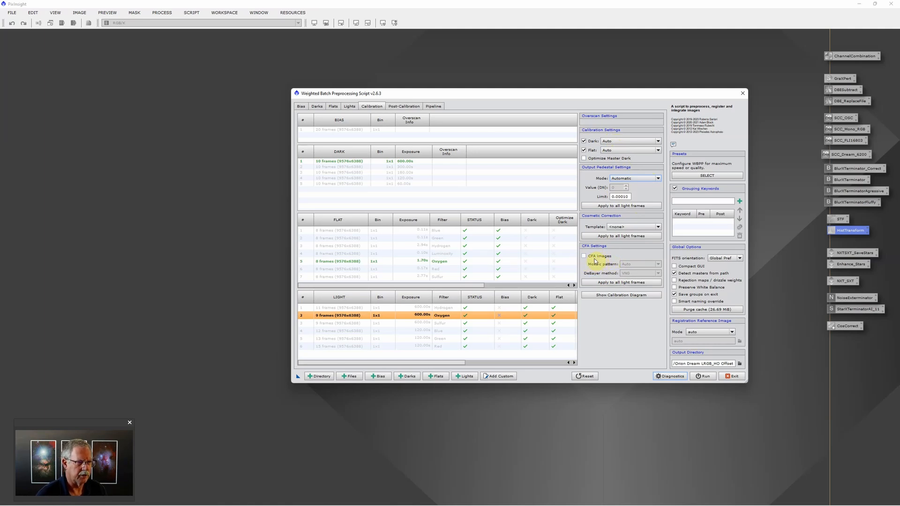
mouse_move(595, 258)
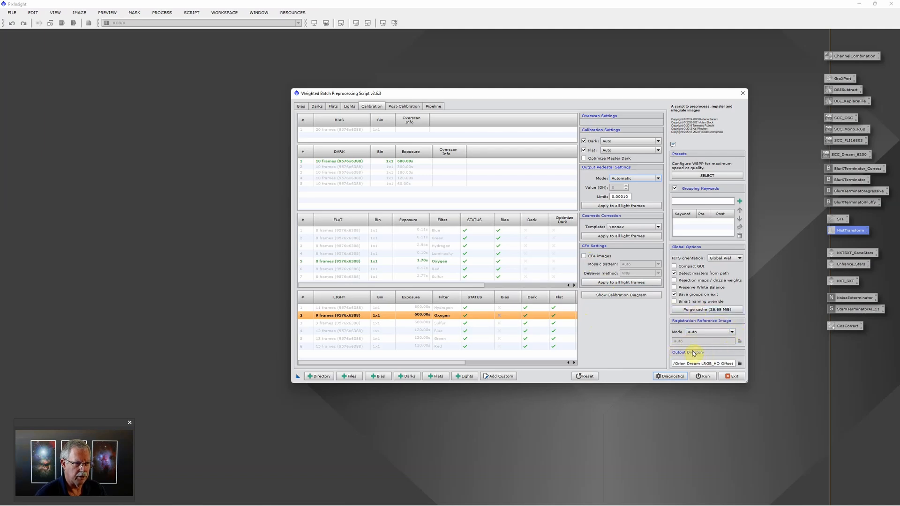
Step: Set the output directory to the Rosette folder dated 1/31/2024 in PI Swap Files
left_click(739, 364)
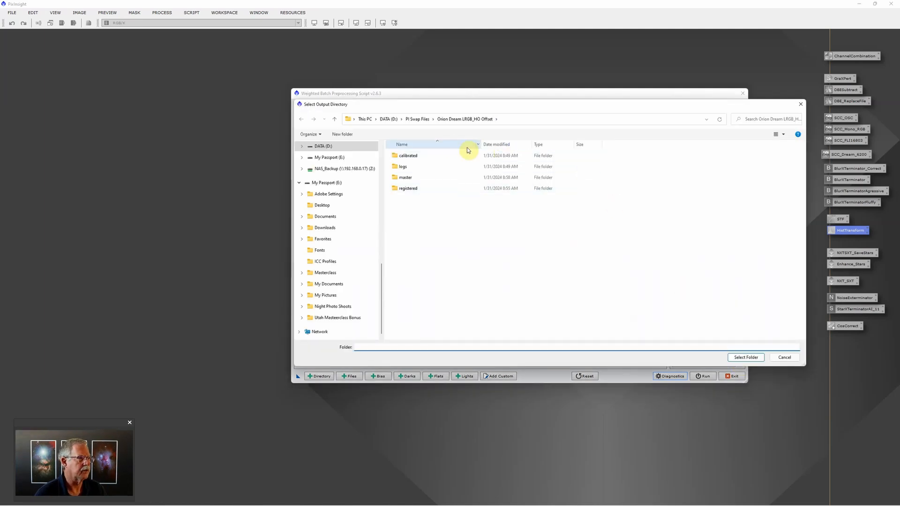
left_click(419, 120)
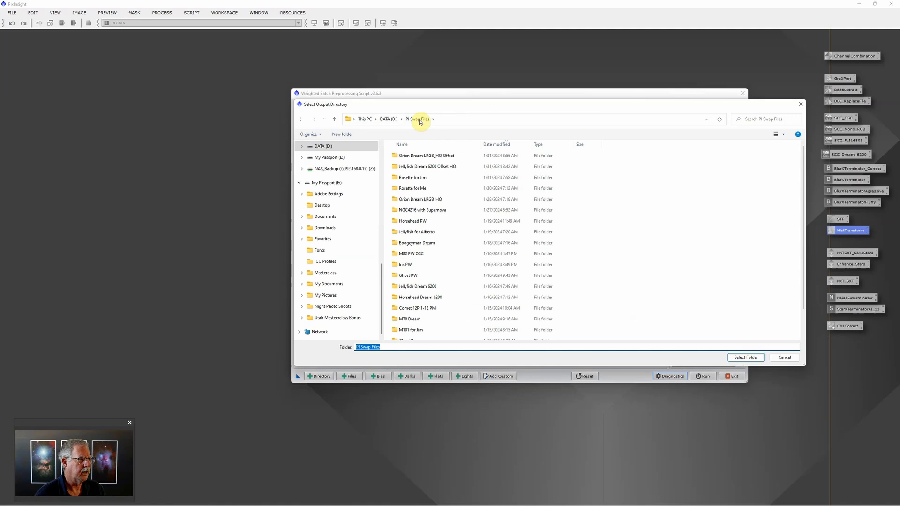
left_click(421, 179)
left_click(754, 358)
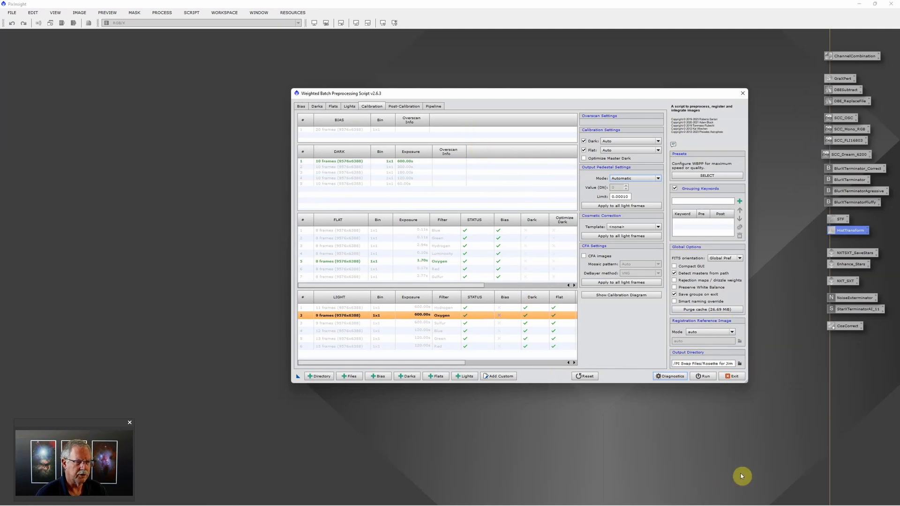
Step: Start the preprocessing run to review its diagnostic messages, and exit the script without processing
left_click(706, 377)
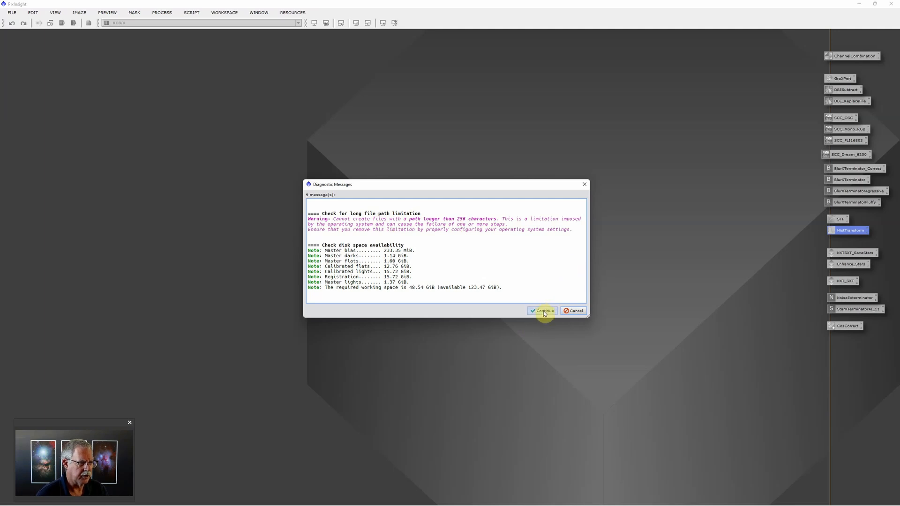
left_click(574, 311)
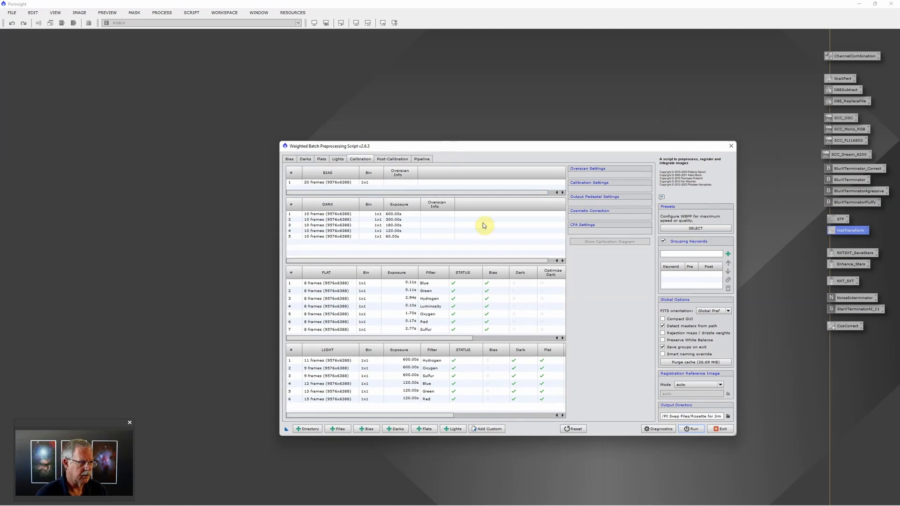
left_click(730, 147)
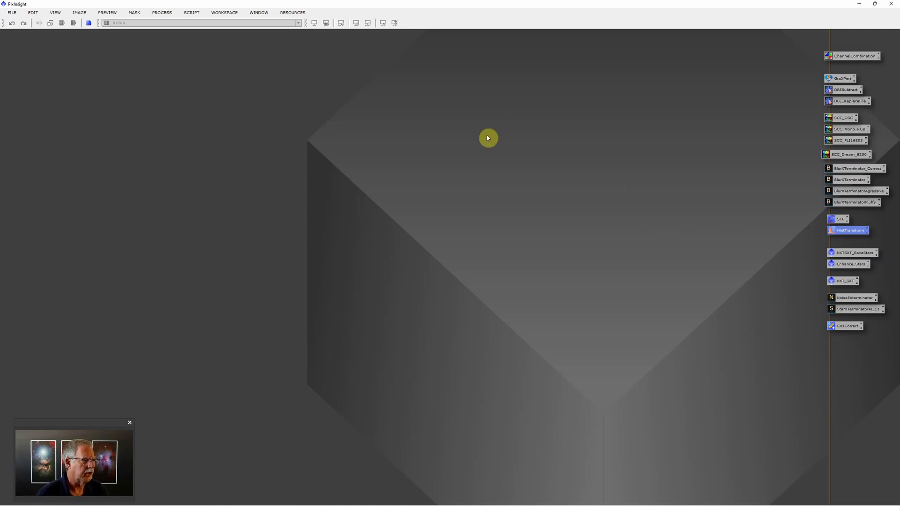
Step: Open the 120 s Blue, Green and Red master lights from the master folder of the 1/31/2024 Rosette project, and activate the Red image
double_click(471, 165)
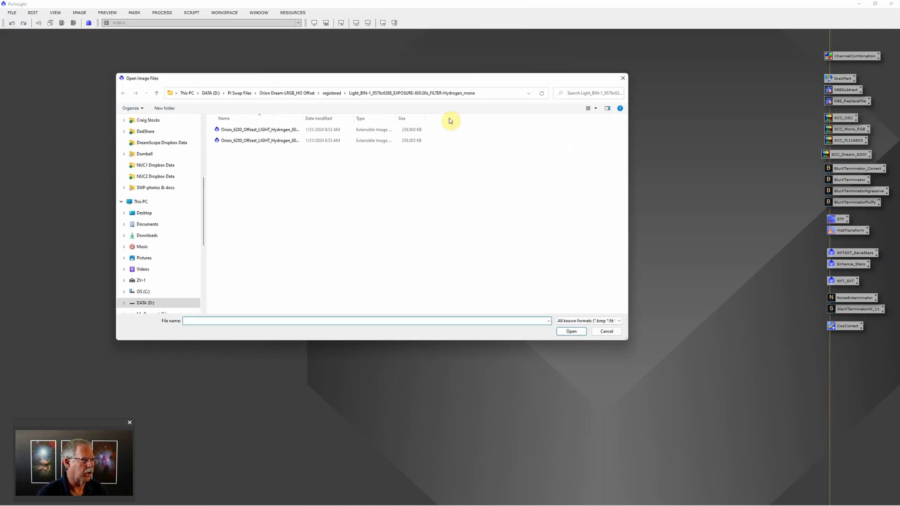
left_click(245, 94)
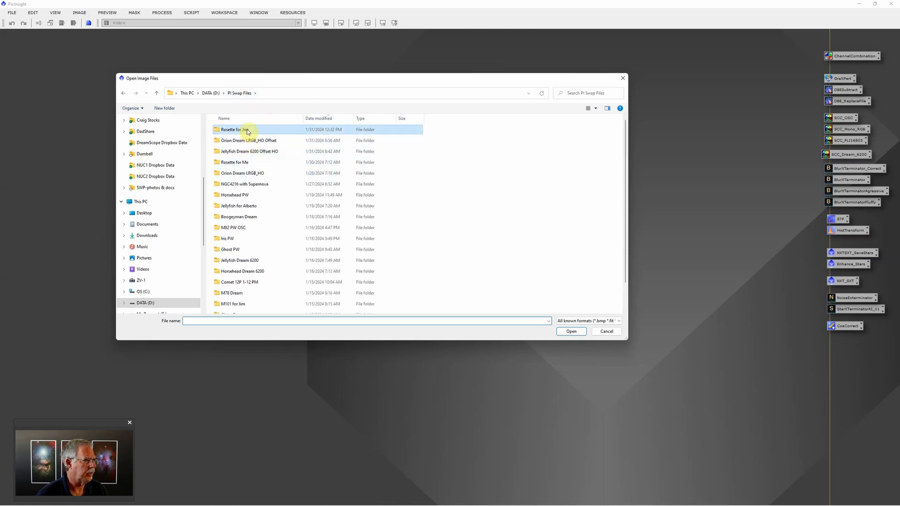
double_click(250, 130)
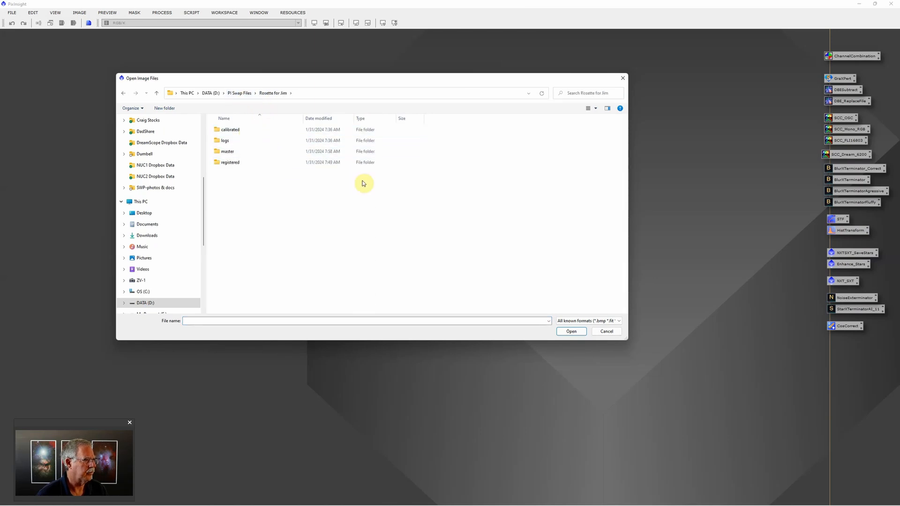
double_click(247, 155)
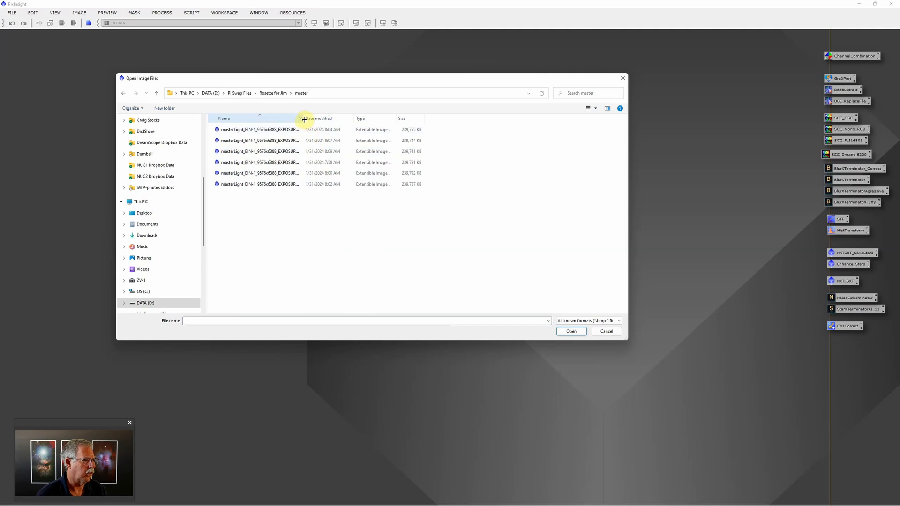
left_click_drag(305, 120, 425, 120)
left_click(356, 132)
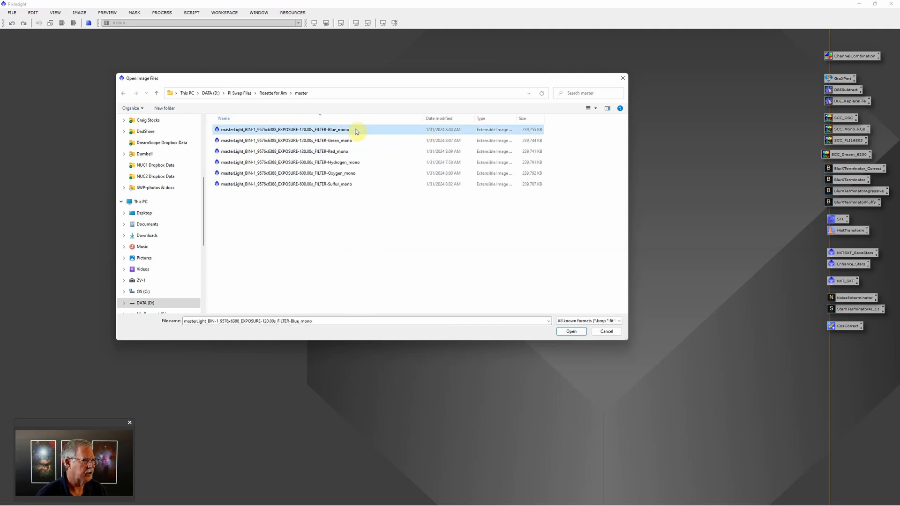
left_click(354, 152, "shift")
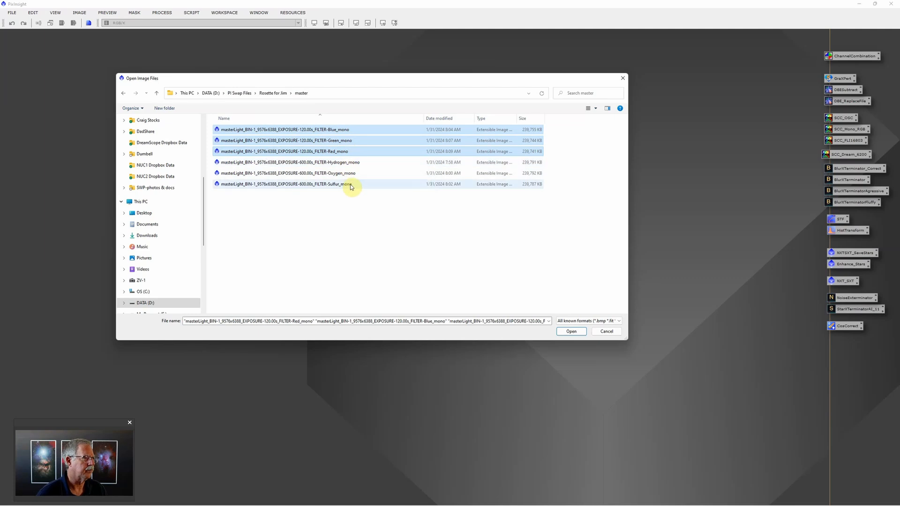
left_click(576, 331)
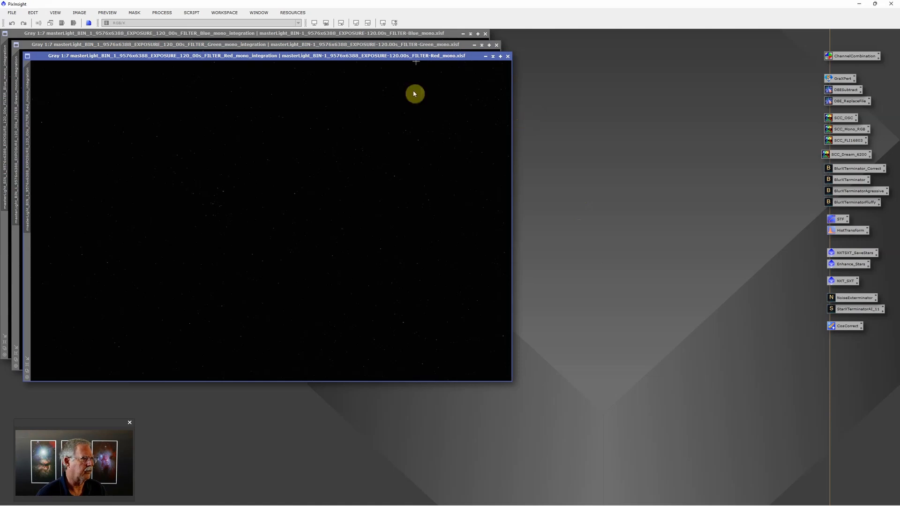
left_click(422, 56)
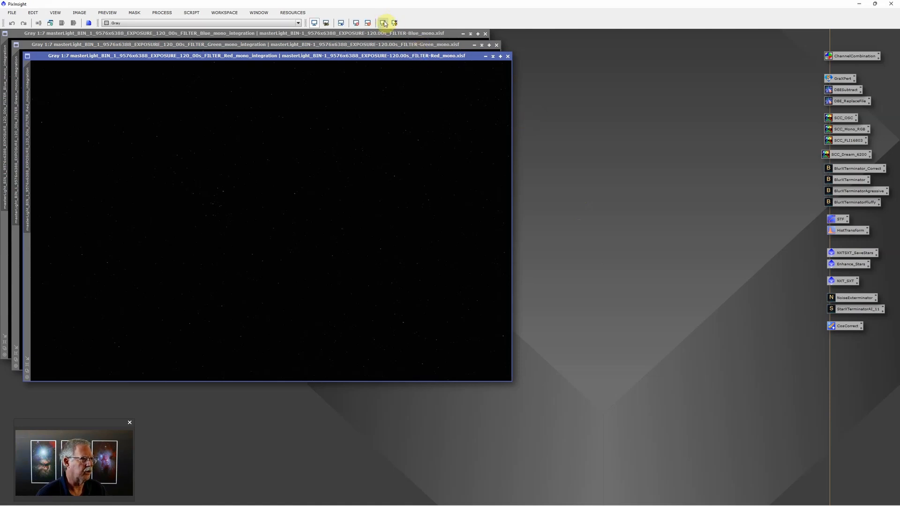
Step: Apply an automatic screen stretch to the Red, Green and Blue master lights in turn
left_click(384, 23)
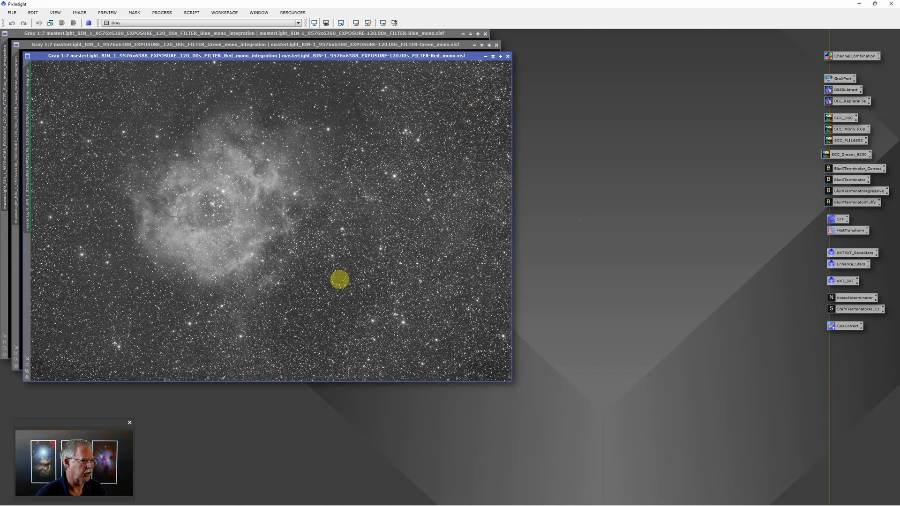
left_click(332, 44)
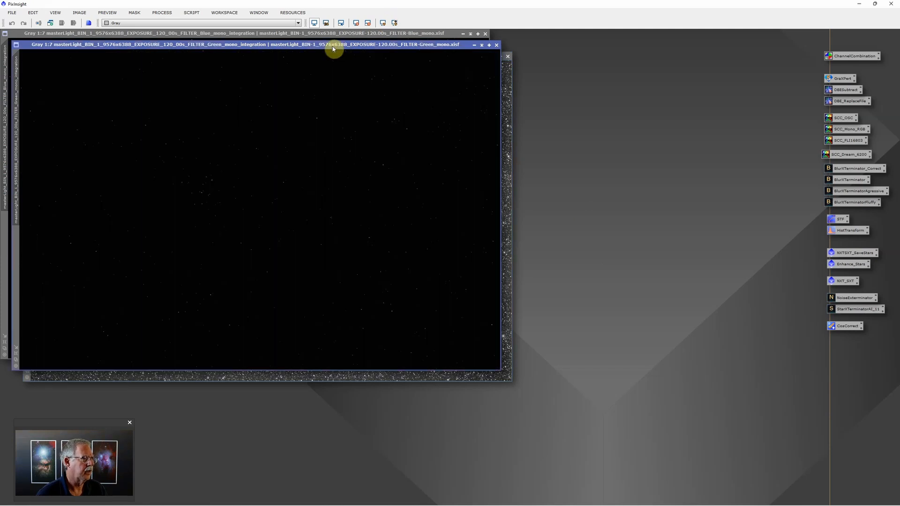
left_click(383, 23)
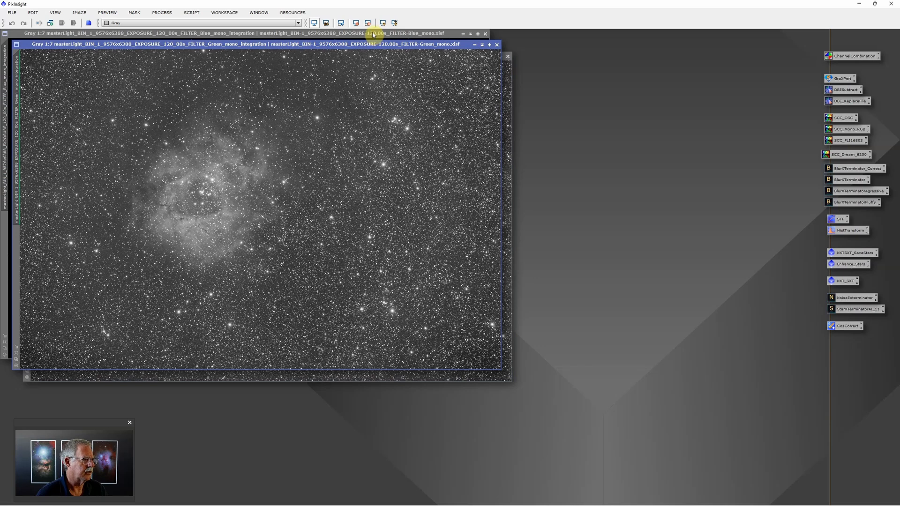
left_click(374, 34)
left_click(384, 23)
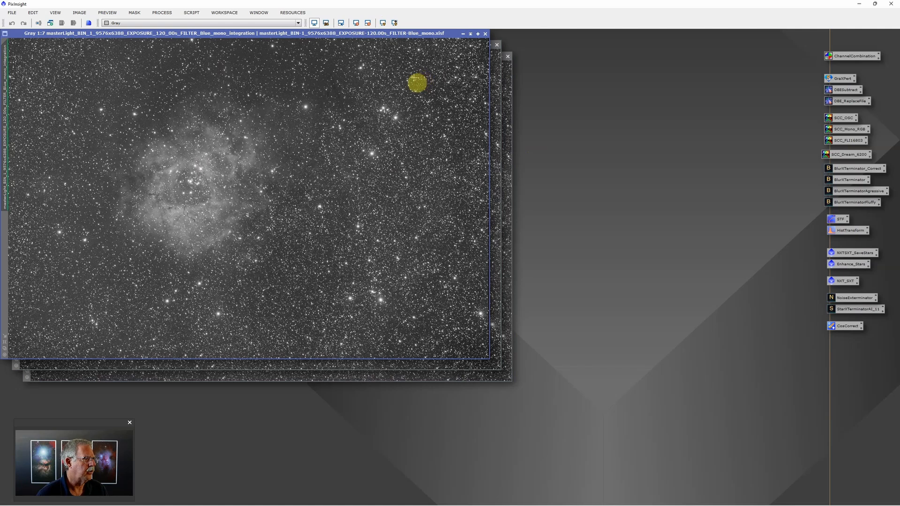
Step: Open the ChannelCombination process, reset its settings to defaults, and place its window clear of the images
left_click(169, 15)
mouse_move(173, 23)
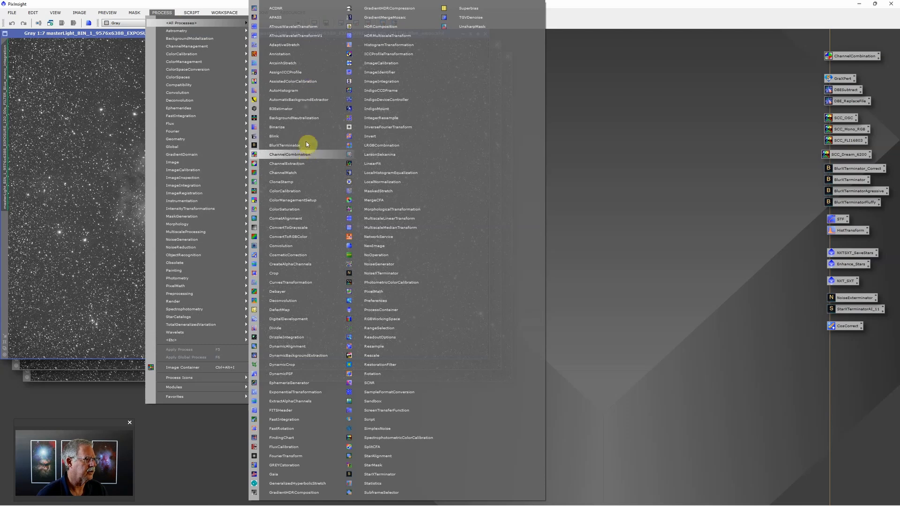
left_click(308, 155)
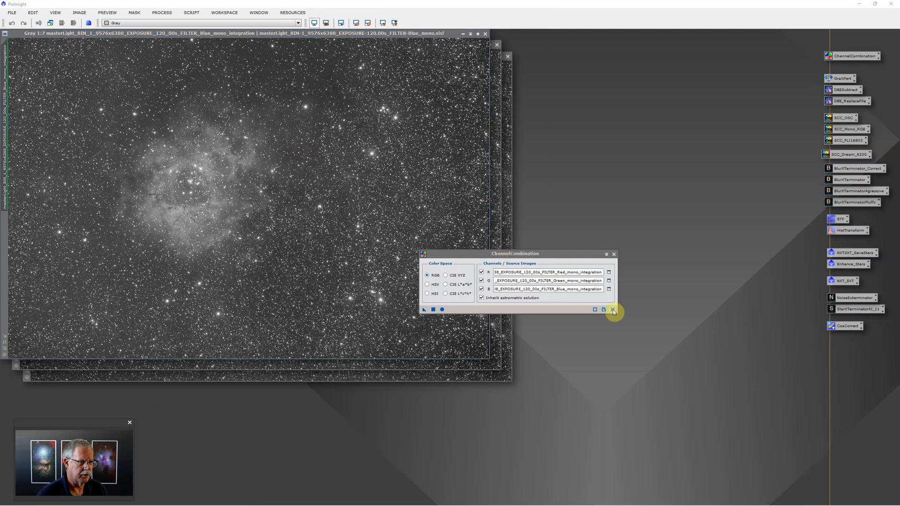
left_click(614, 312)
left_click_drag(551, 258, 660, 154)
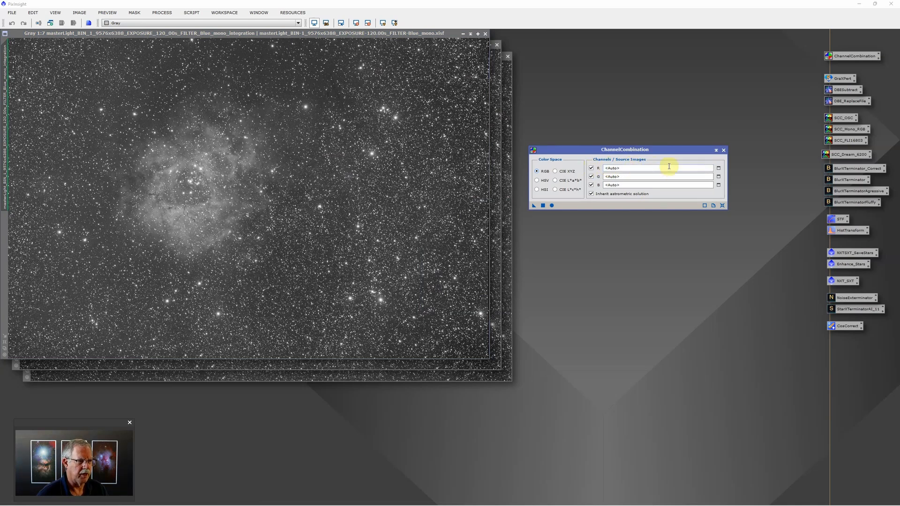
Step: Assign the 120 s Red, Green and Blue master lights as the R, G and B source images in ChannelCombination
left_click(719, 168)
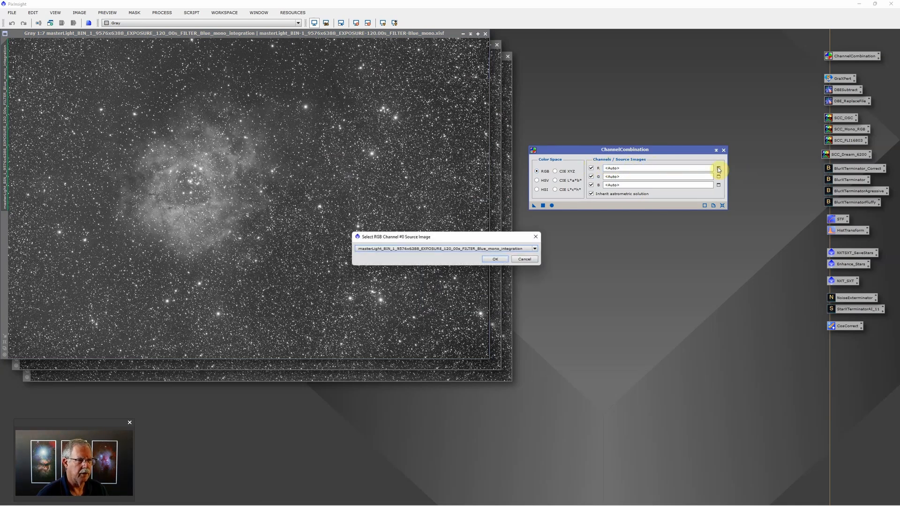
left_click(538, 250)
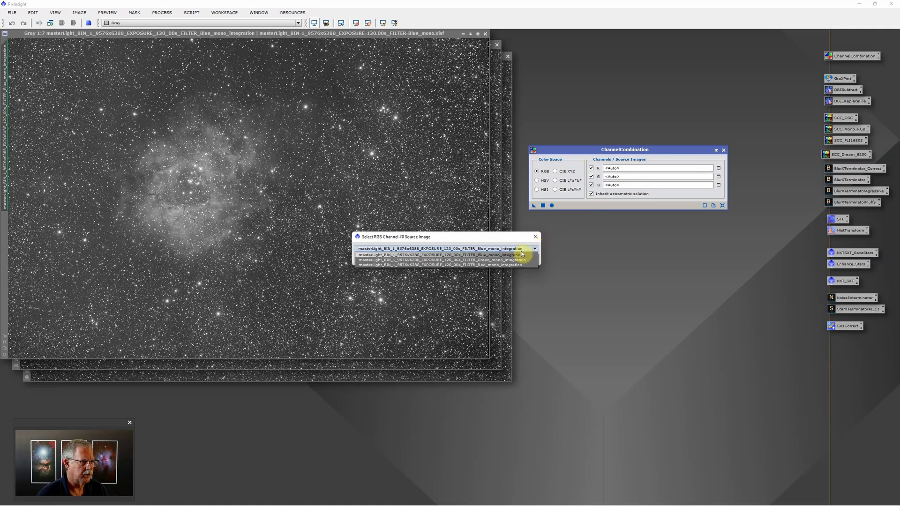
left_click(495, 266)
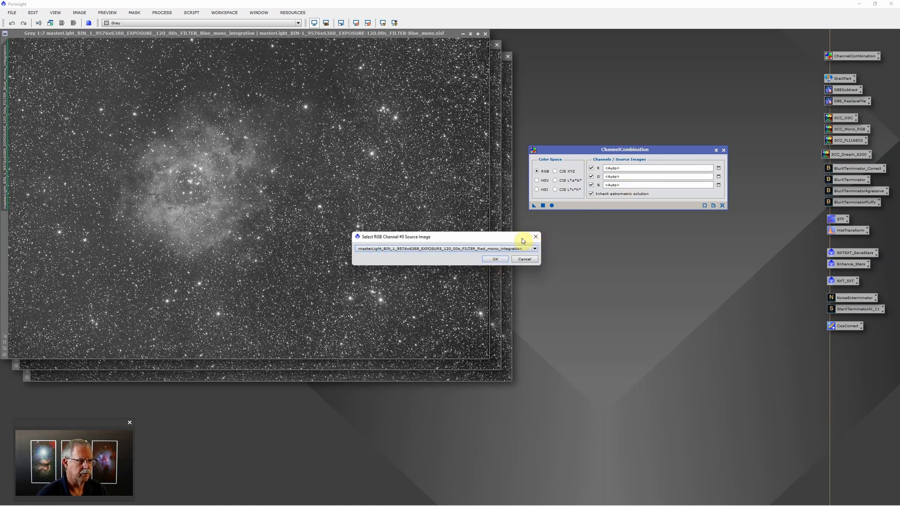
left_click(496, 258)
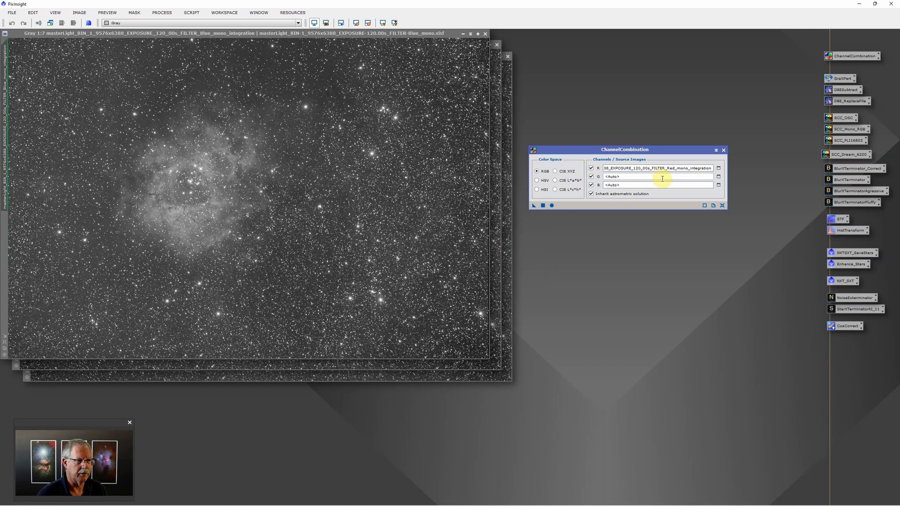
left_click(719, 177)
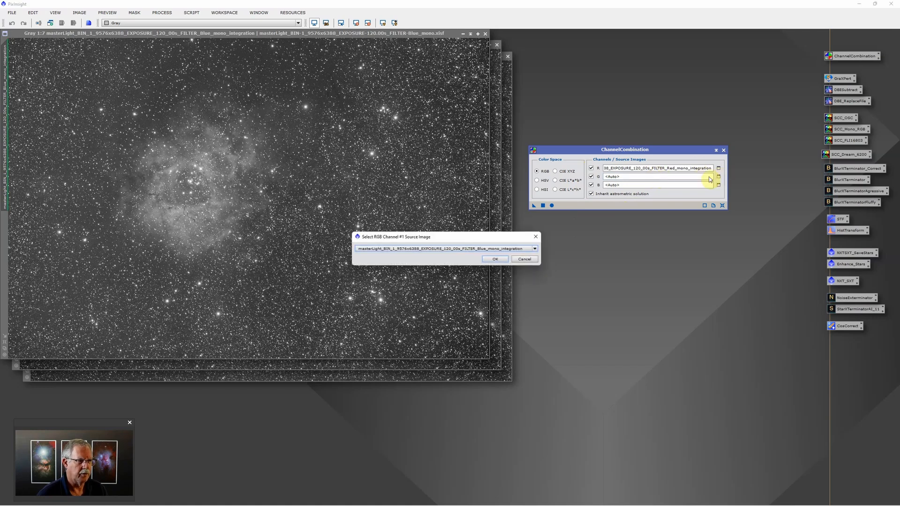
left_click(534, 249)
left_click(507, 261)
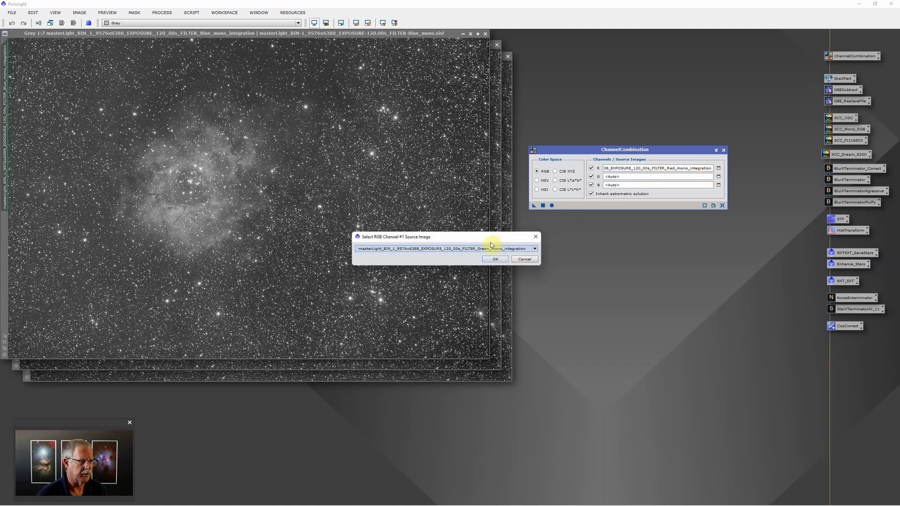
left_click(495, 260)
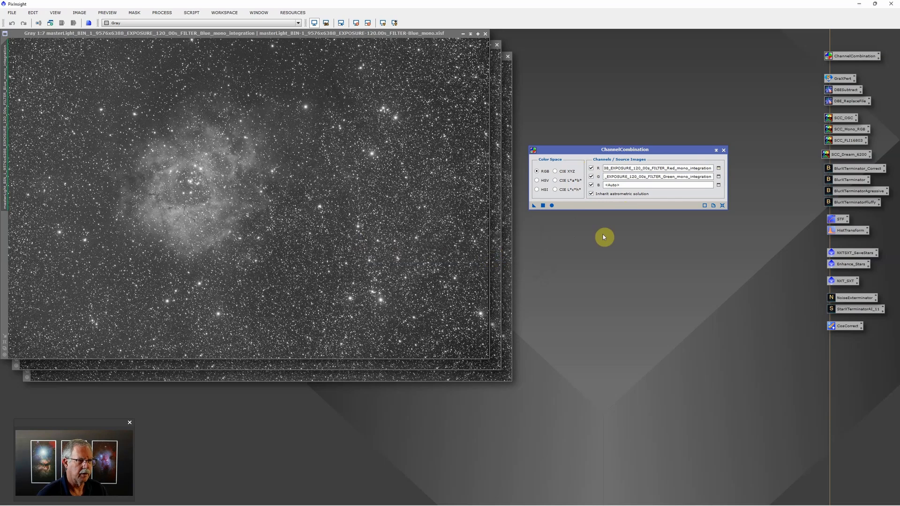
left_click(719, 187)
left_click(496, 258)
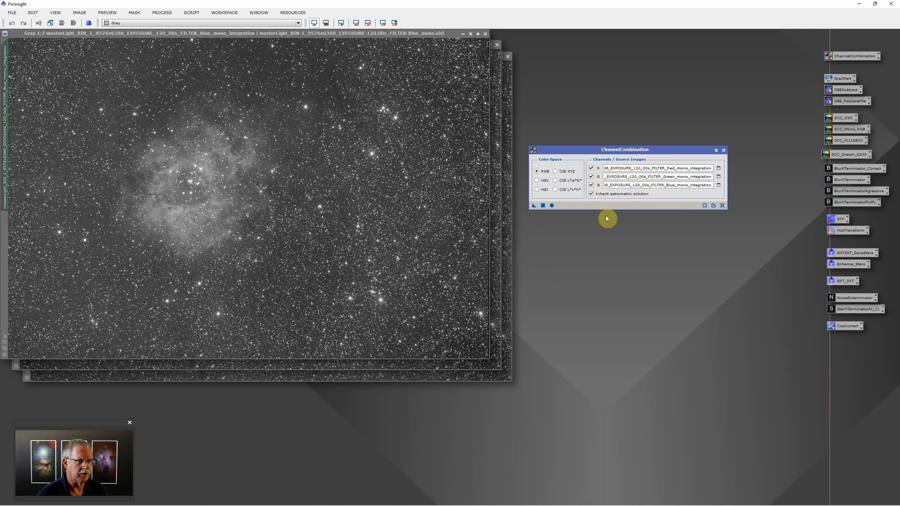
Step: Combine the channels into a new RGB image, close ChannelCombination, and apply an automatic screen stretch to the color image
left_click(552, 207)
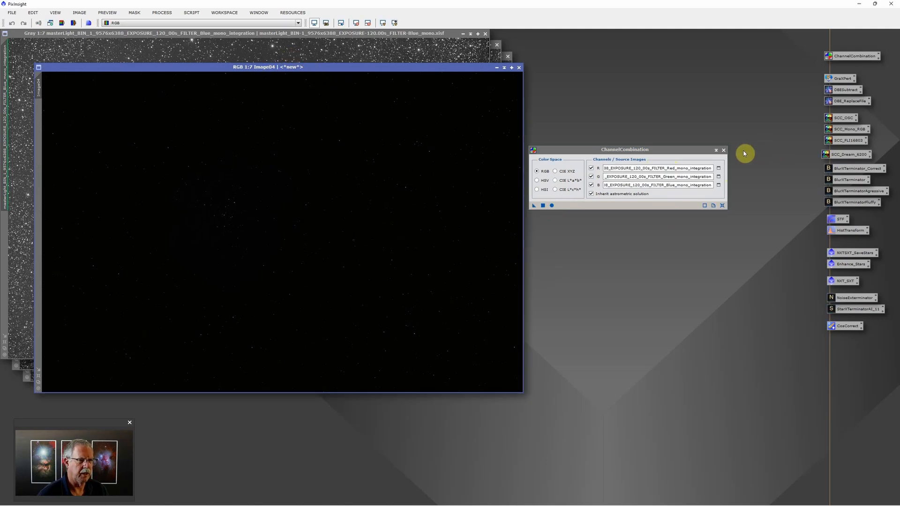
left_click(723, 150)
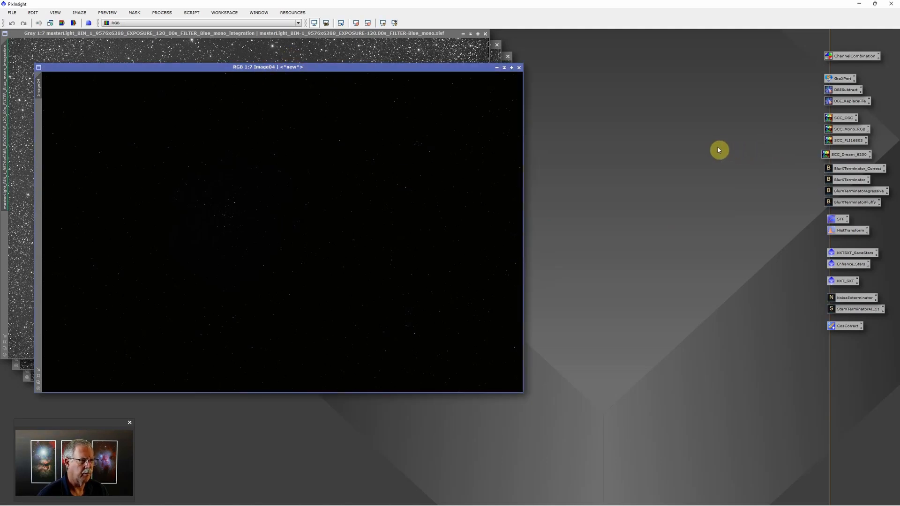
left_click(383, 23)
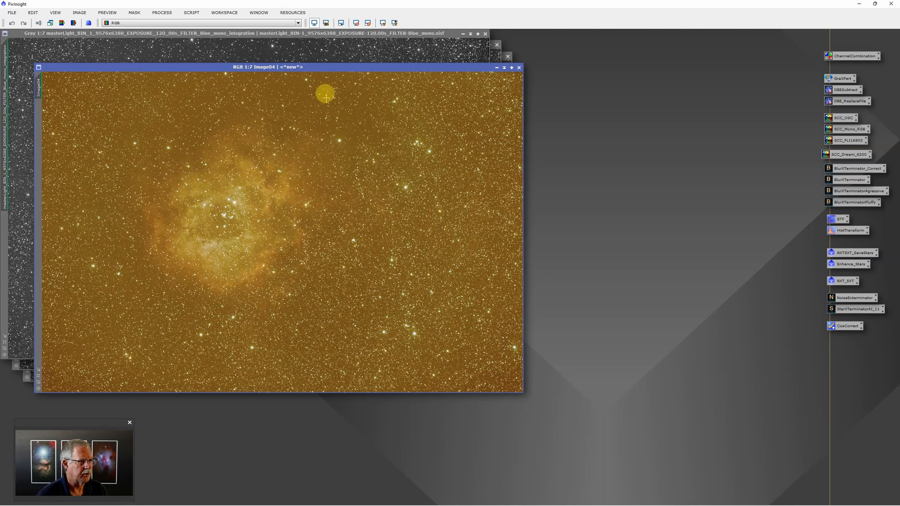
Step: Move the RGB image clear of the mono masters and close the Blue, Green and Red master images
left_click_drag(308, 67, 434, 101)
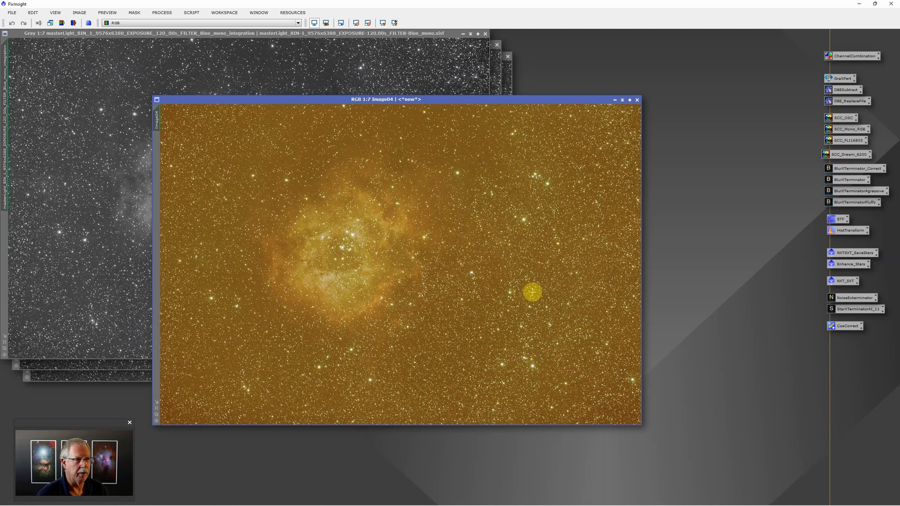
left_click(485, 34)
left_click(497, 44)
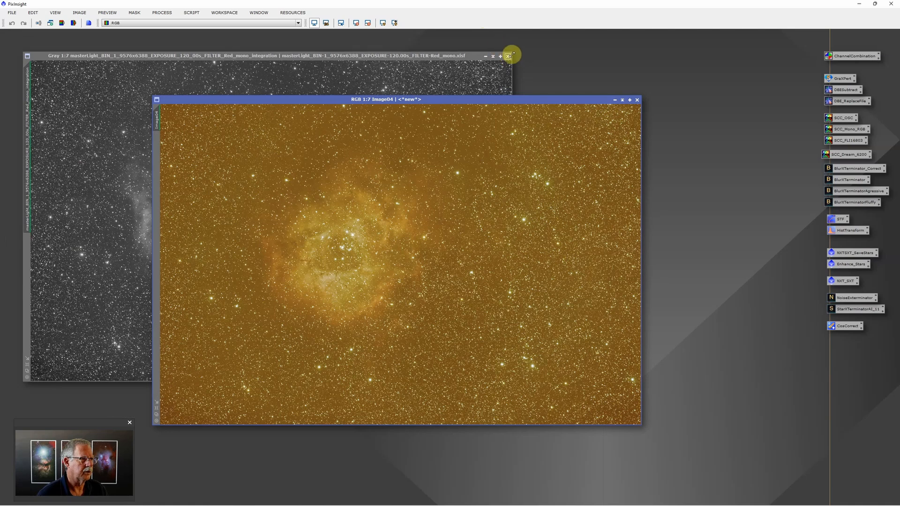
left_click(509, 56)
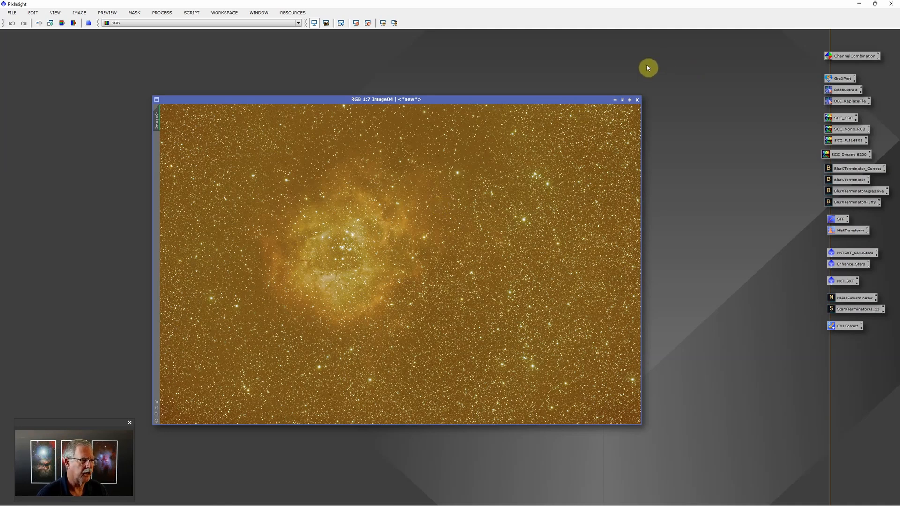
left_click_drag(517, 99, 517, 94)
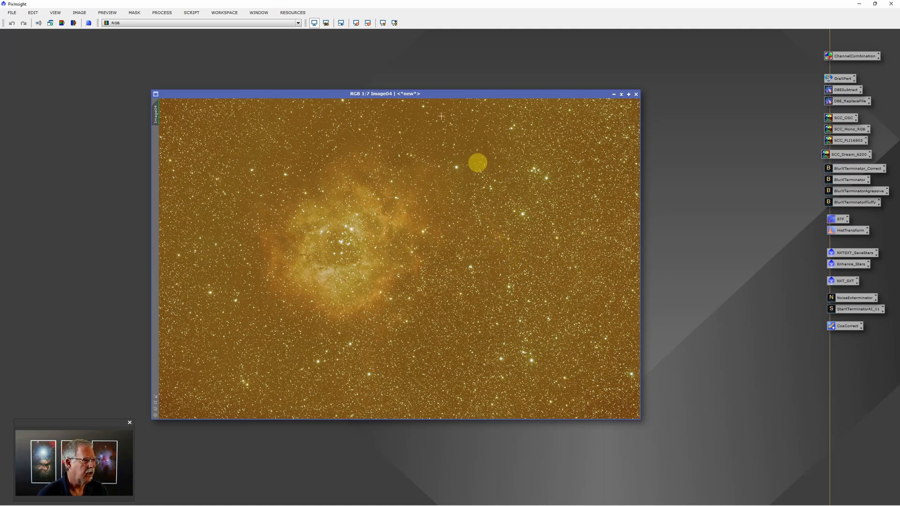
scroll(504, 258, "up", 2)
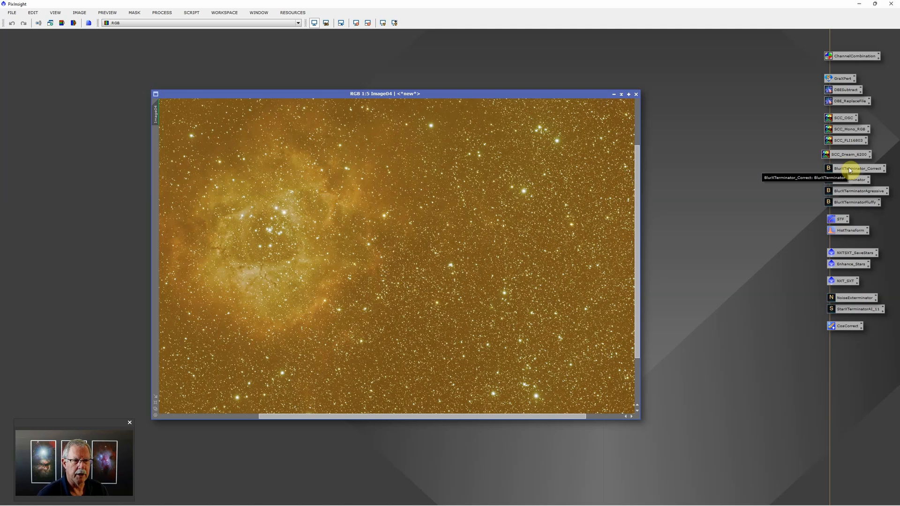
Step: Open the BlurXTerminator process and enable its Correct Only option
left_click(851, 169)
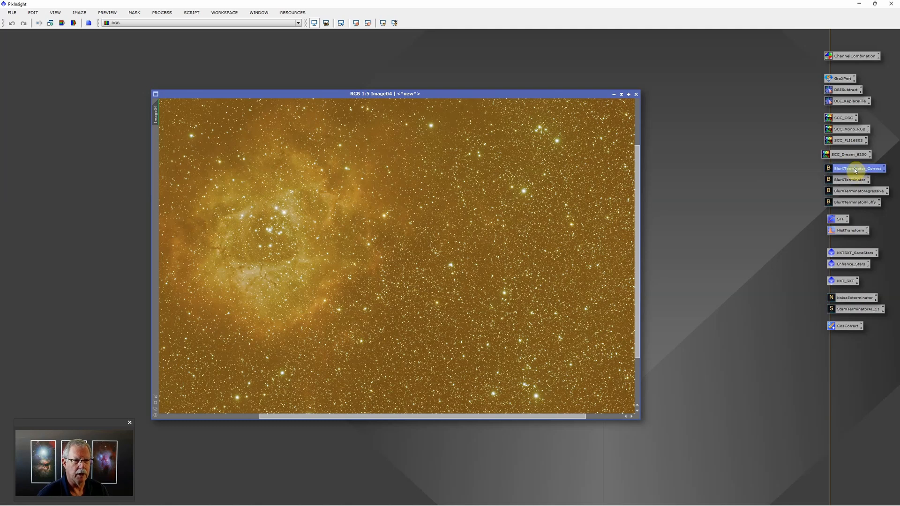
mouse_move(858, 169)
left_mouse_down()
mouse_move(638, 183)
mouse_move(471, 241)
mouse_move(854, 171)
left_mouse_up()
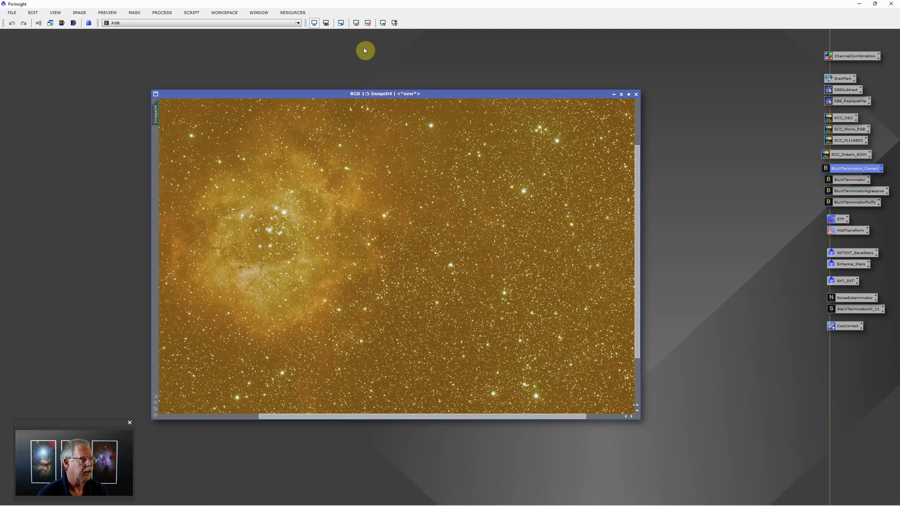
left_click(167, 14)
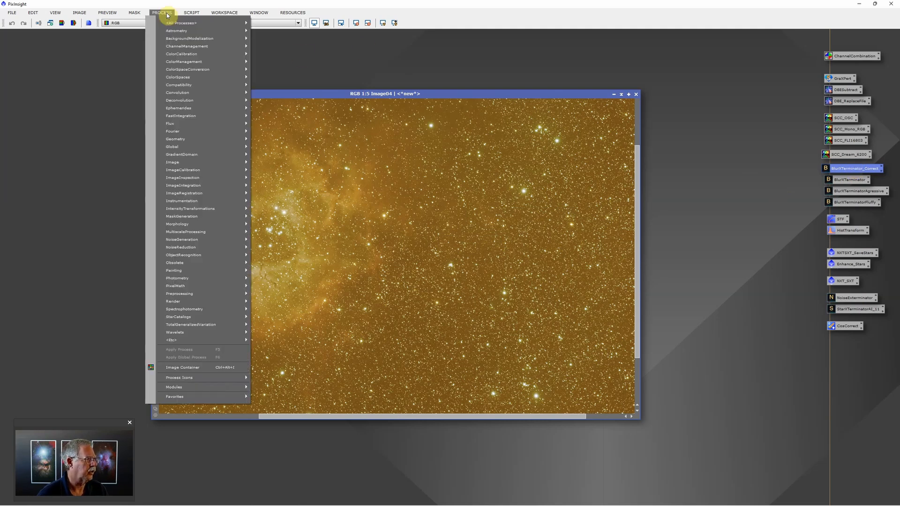
mouse_move(172, 23)
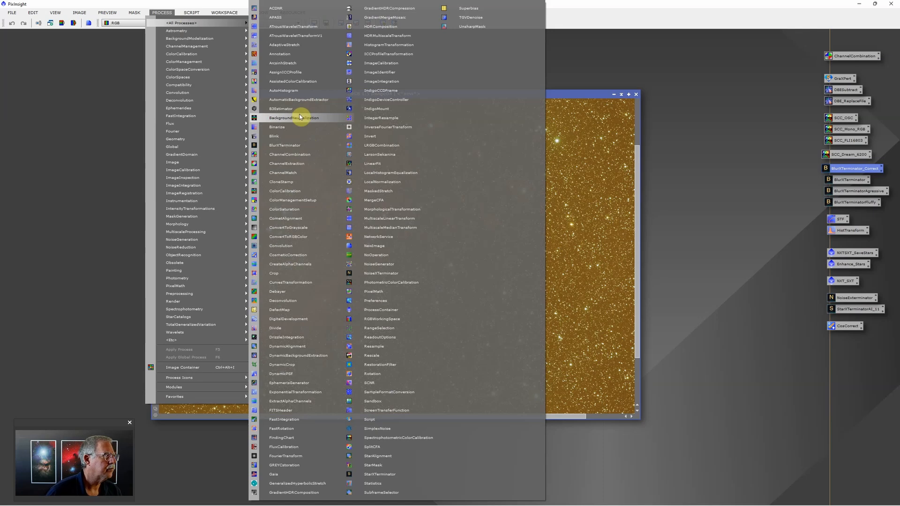
left_click(299, 146)
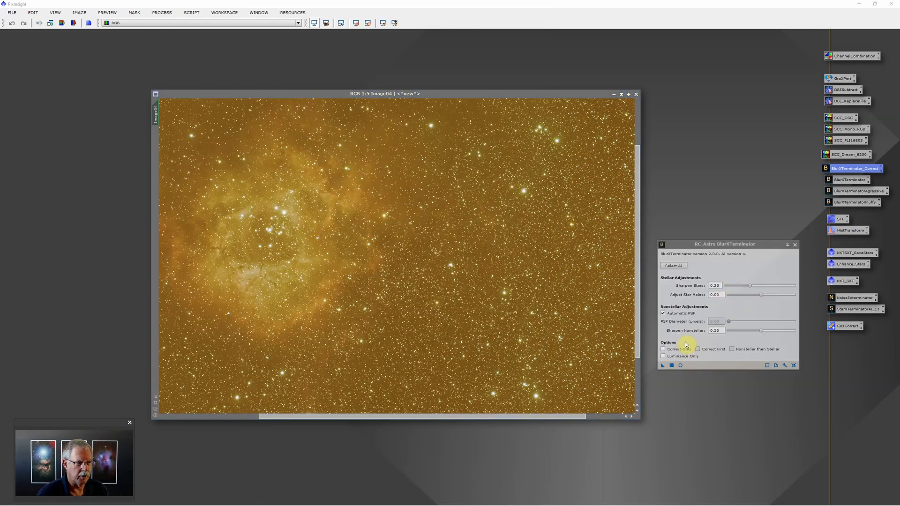
left_click(664, 349)
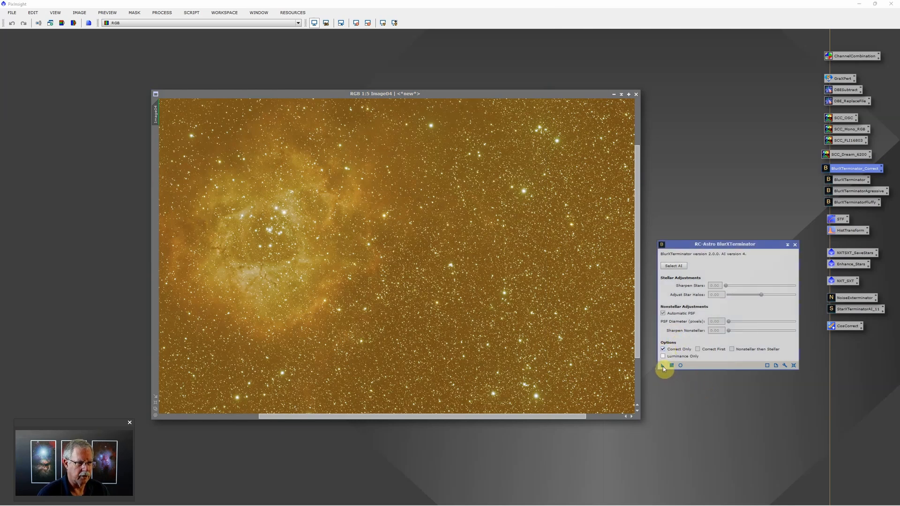
Step: Save the BlurXTerminator settings as a workspace process icon named BXTCorrectOnly, and close the BlurXTerminator window
left_click_drag(663, 366, 759, 401)
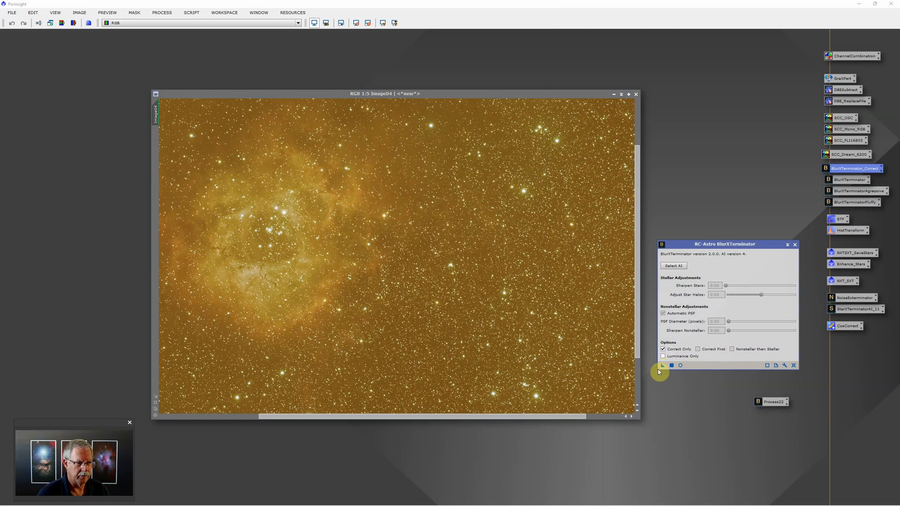
right_click(777, 403)
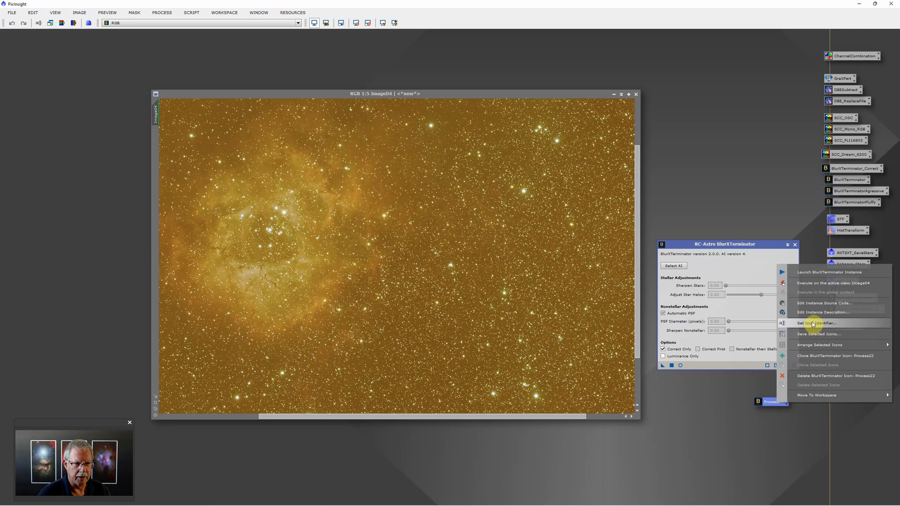
left_click(812, 323)
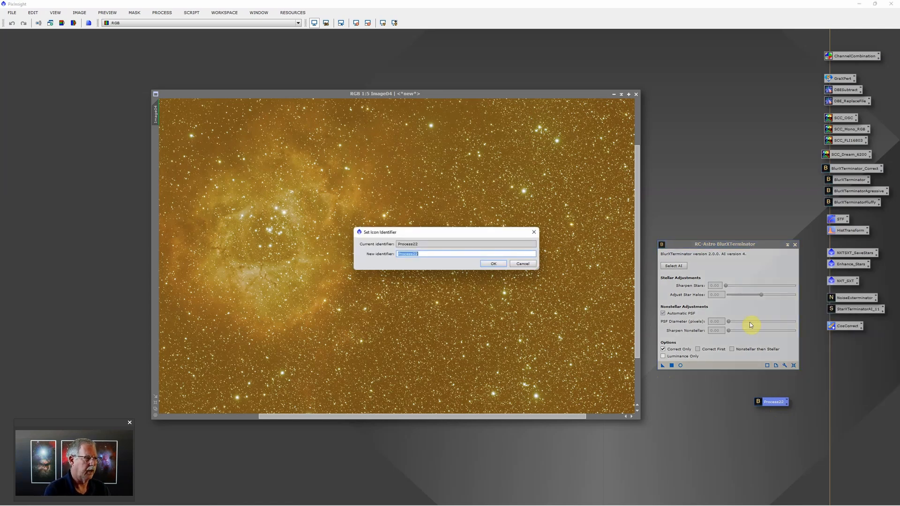
type("B")
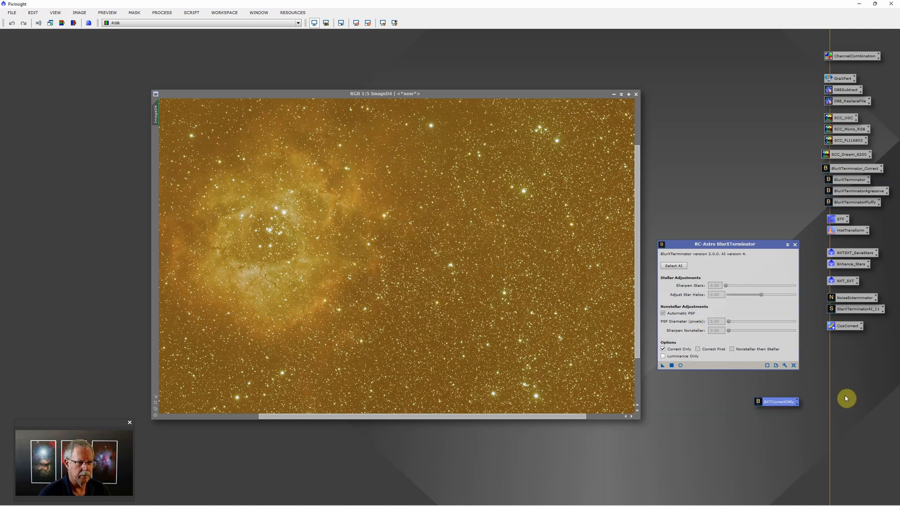
left_click_drag(786, 403, 740, 402)
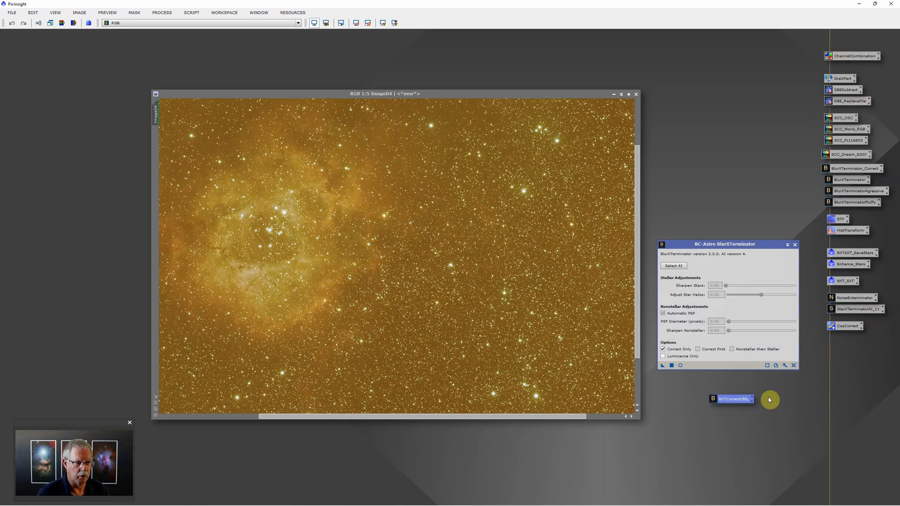
left_click(795, 245)
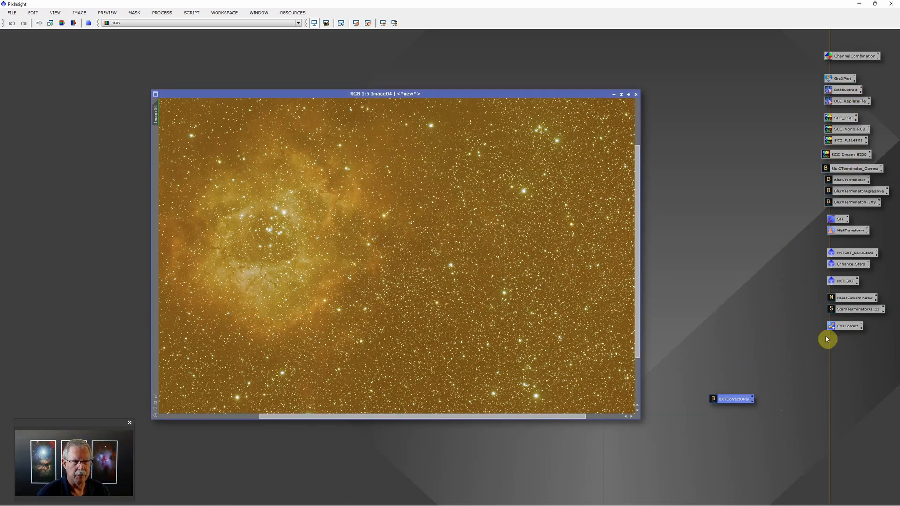
Step: Delete the BXTCorrectOnly process icon and apply the saved BlurXTerminator_Correct icon to the RGB image
right_click(740, 399)
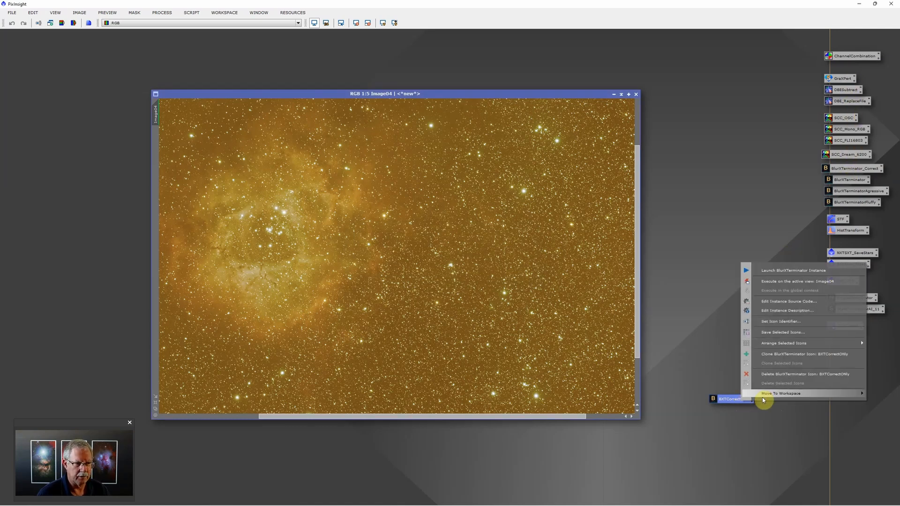
left_click(786, 376)
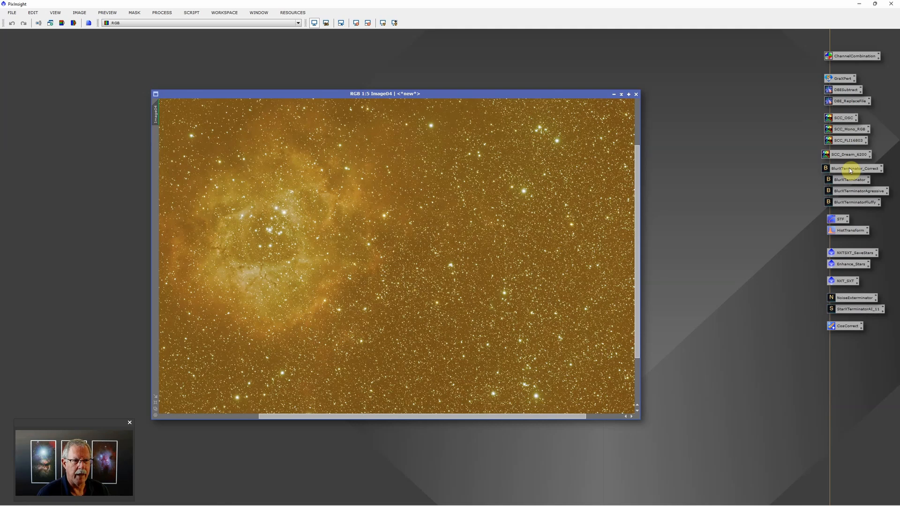
left_click_drag(851, 171, 492, 237)
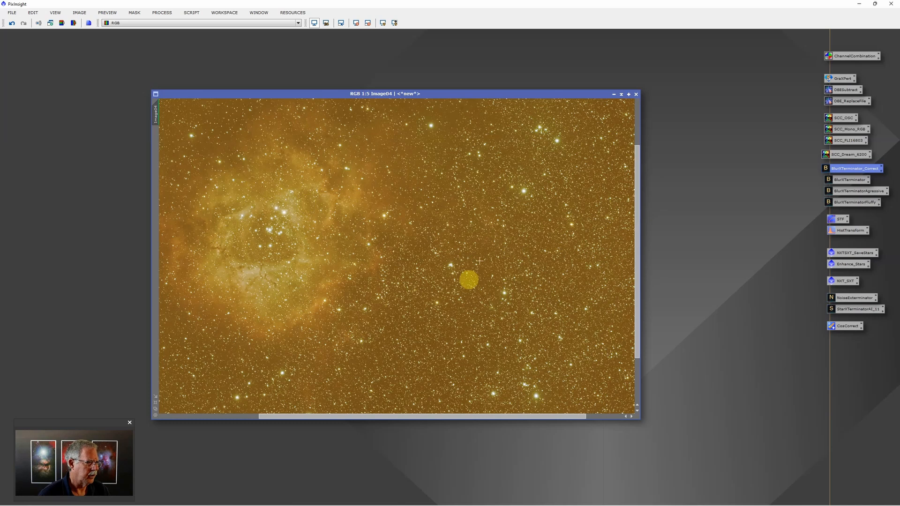
Step: Color-calibrate the RGB image with the saved SCC_Mono_RGB process icon and close the White Balance Functions graph
left_click(849, 131)
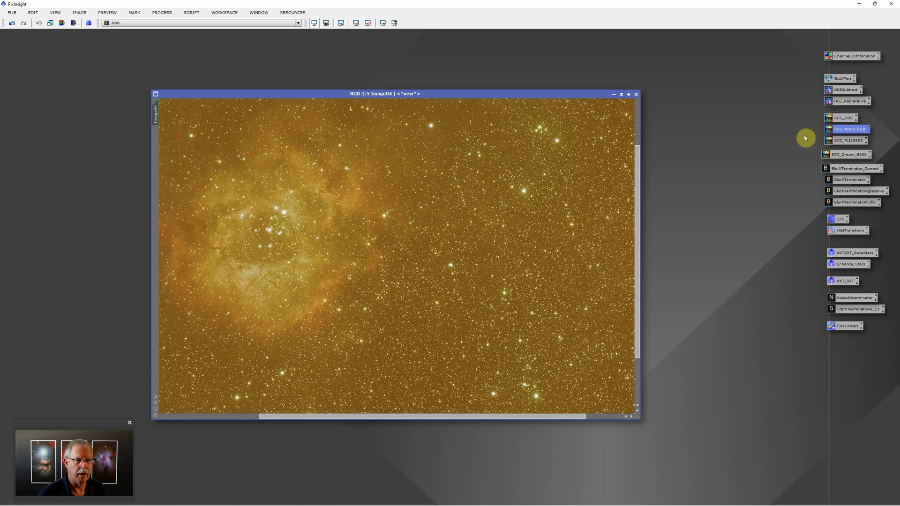
left_click_drag(846, 129, 525, 159)
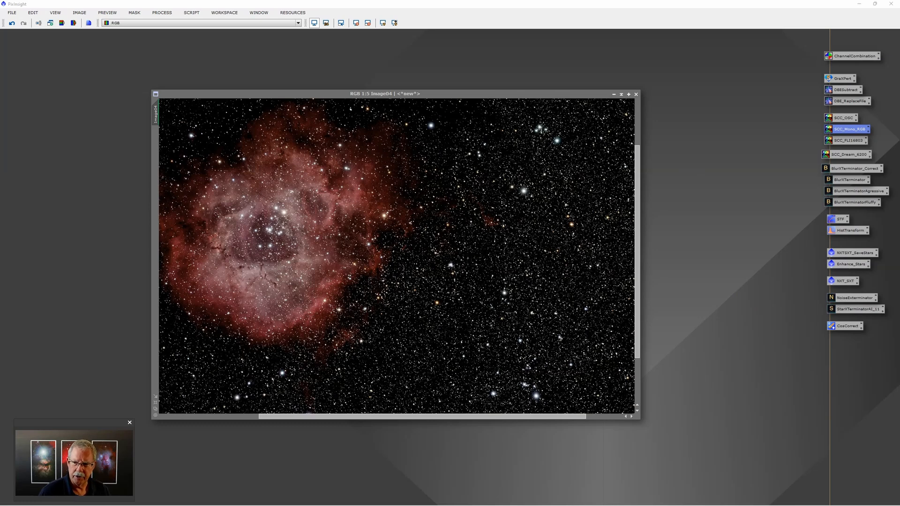
left_click_drag(574, 176, 539, 124)
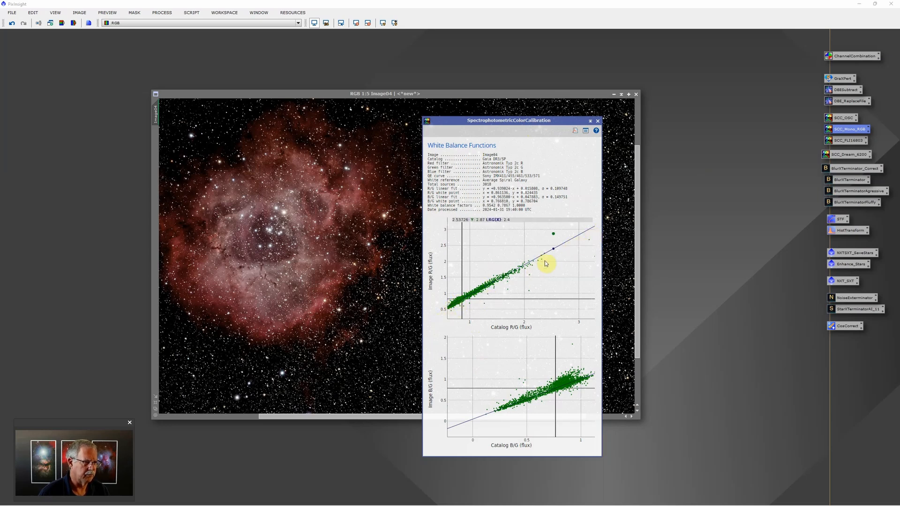
left_click(599, 122)
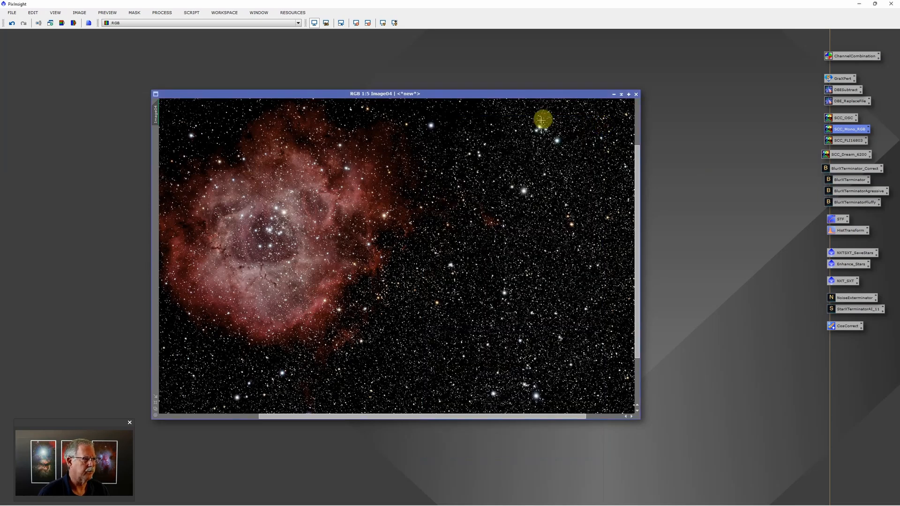
Step: Reapply an automatic screen stretch to the calibrated RGB image and check its color in close-up and as a whole
left_click(384, 23)
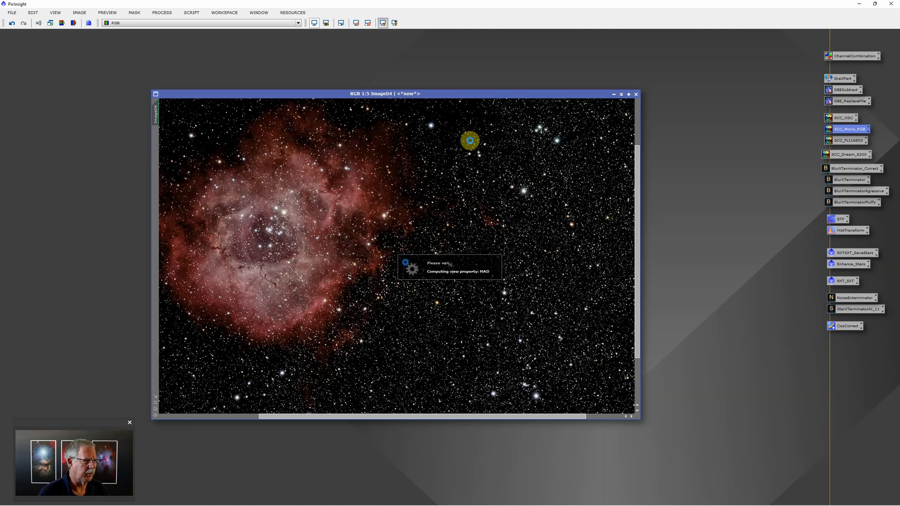
scroll(436, 181, "down", 4)
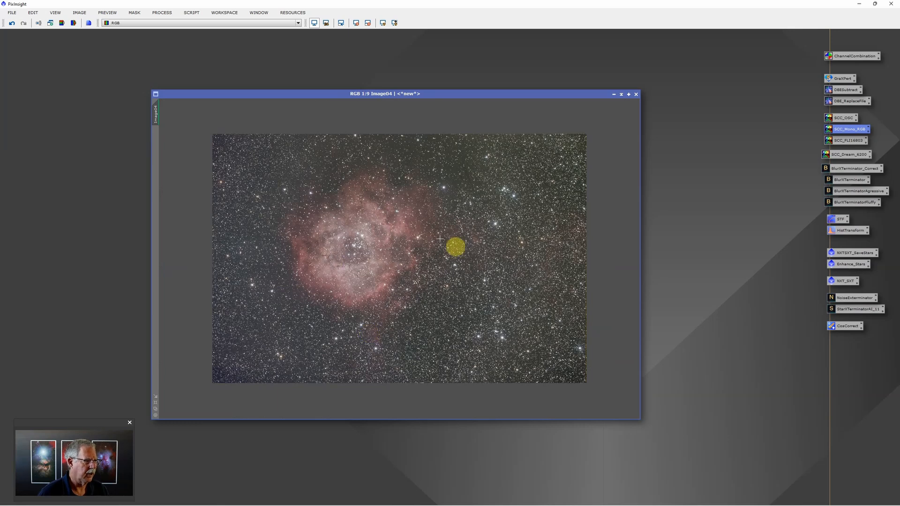
scroll(436, 239, "up", 6)
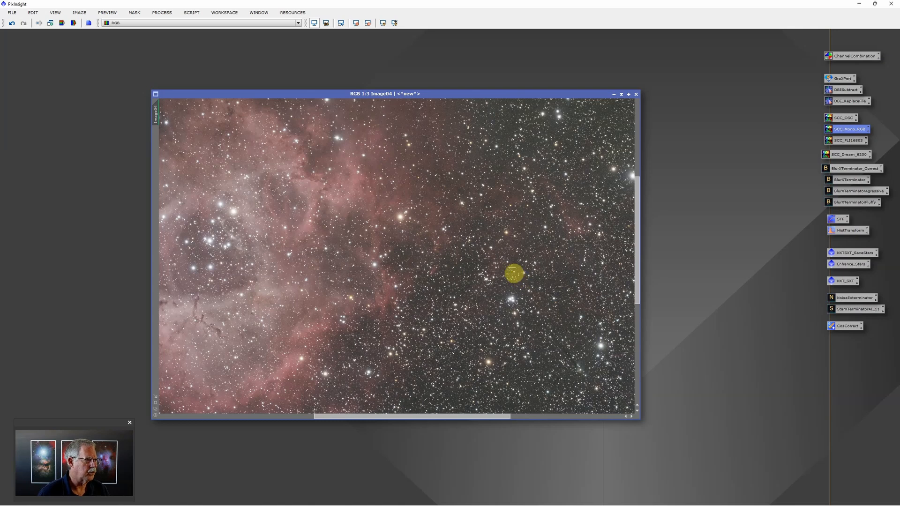
scroll(495, 252, "down", 3)
scroll(495, 252, "down", 3)
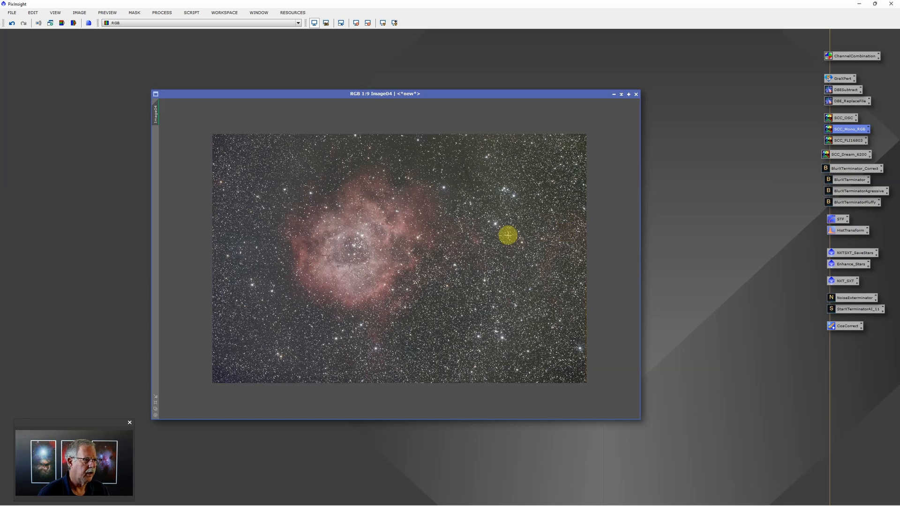
scroll(506, 237, "up", 2)
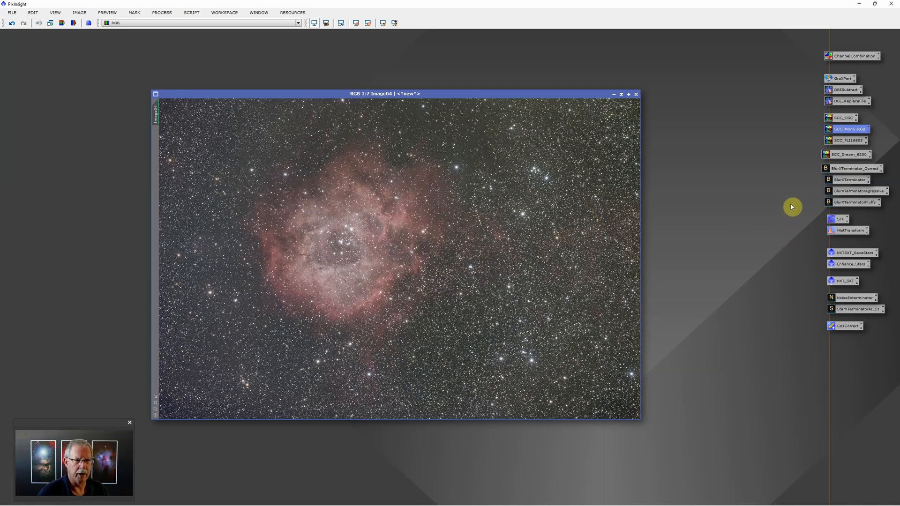
Step: Open the saved aggressive BlurXTerminator settings, apply them to the RGB image with Sharpen Stars 0.35 and Sharpen Nonstellar 0.90, and close the process
double_click(855, 192)
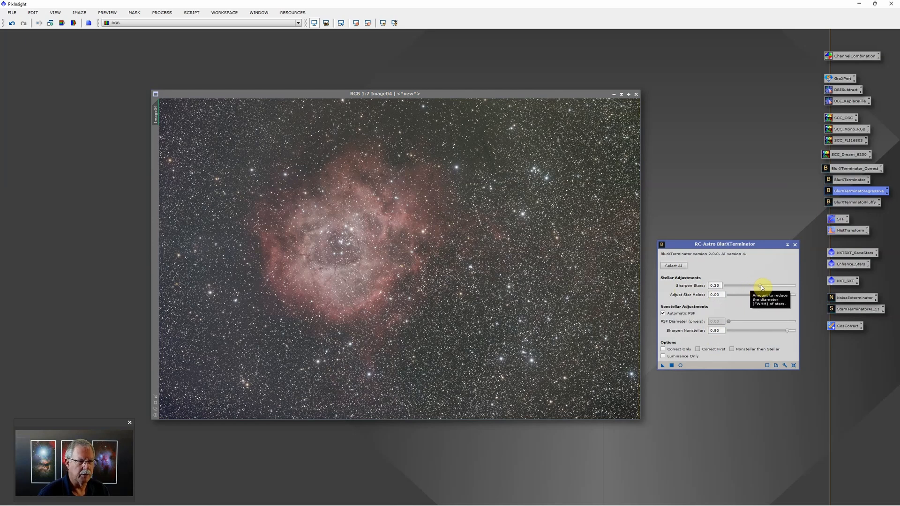
left_click_drag(662, 366, 542, 297)
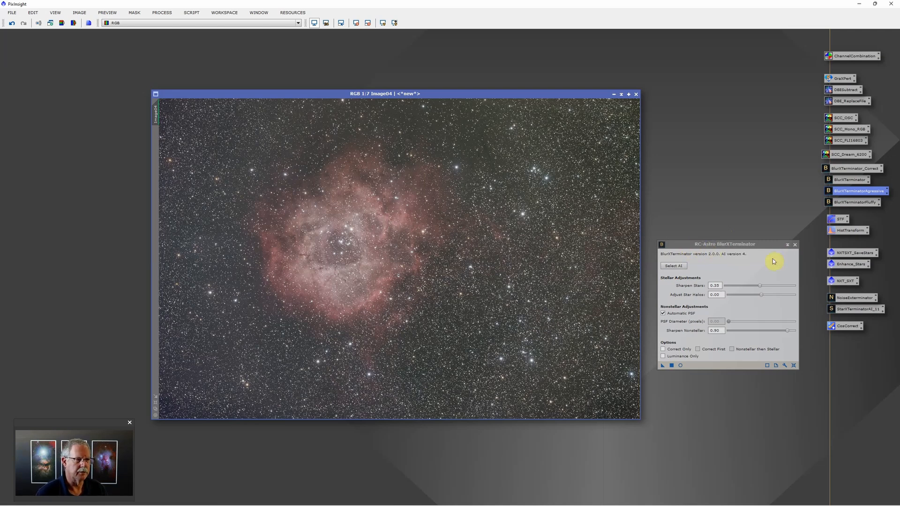
left_click(795, 244)
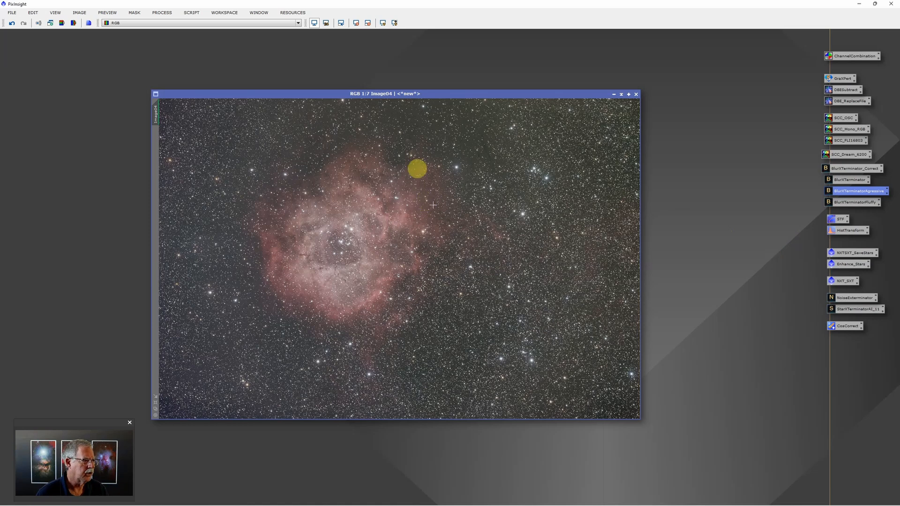
Step: Shift the RGB image aside and open the saved ScreenTransferFunction and HistogramTransformation processes
scroll(430, 240, "up", 1)
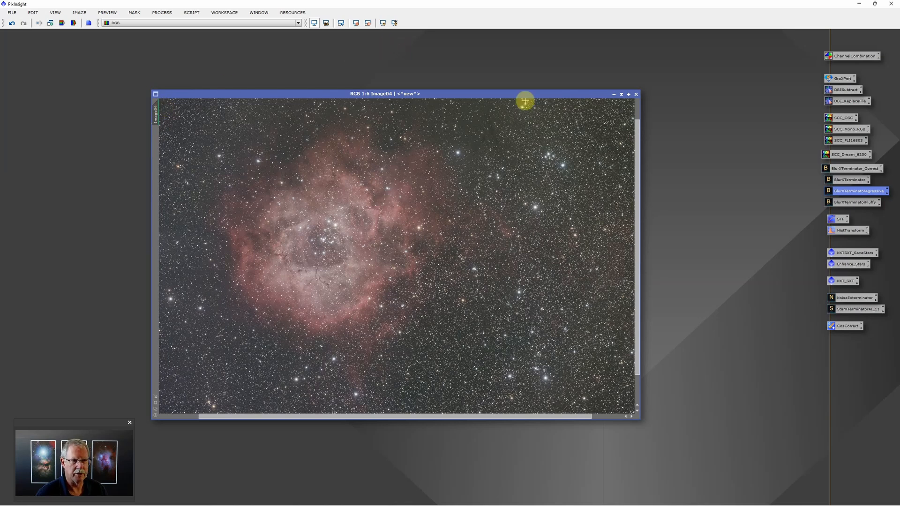
left_click_drag(430, 89, 400, 85)
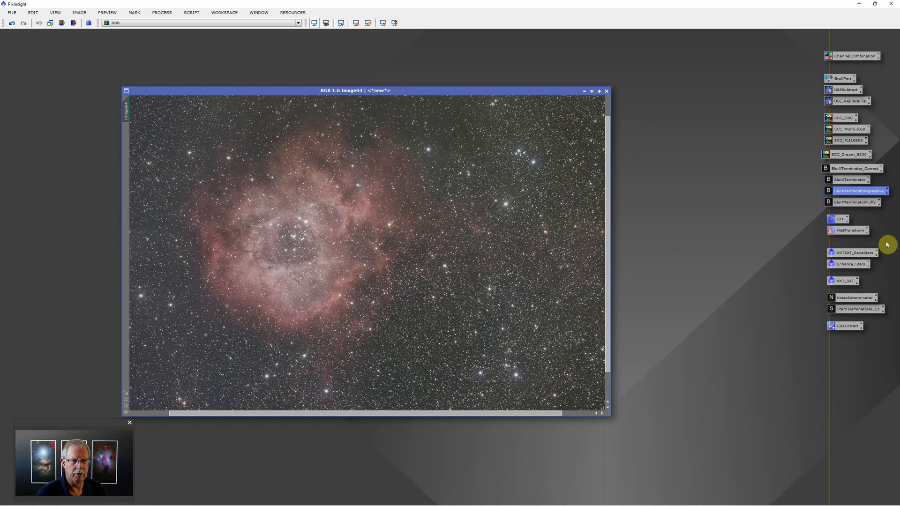
double_click(840, 219)
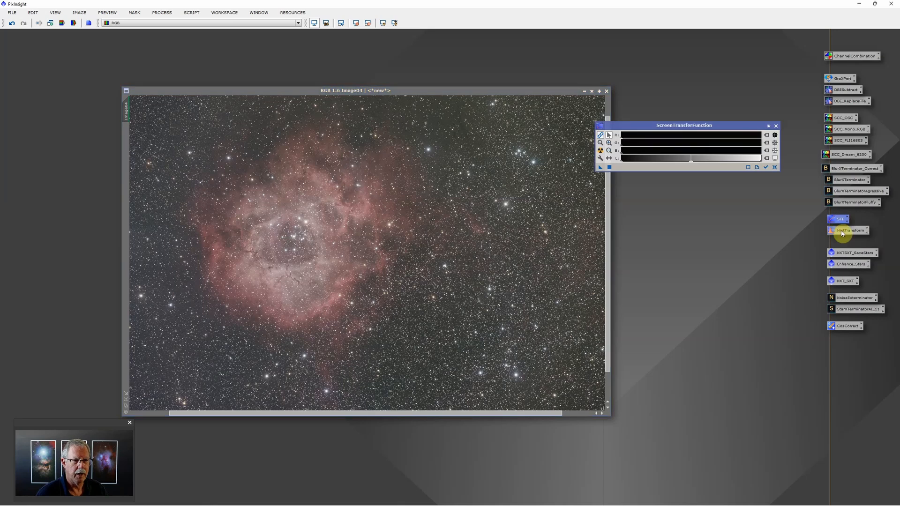
double_click(846, 231)
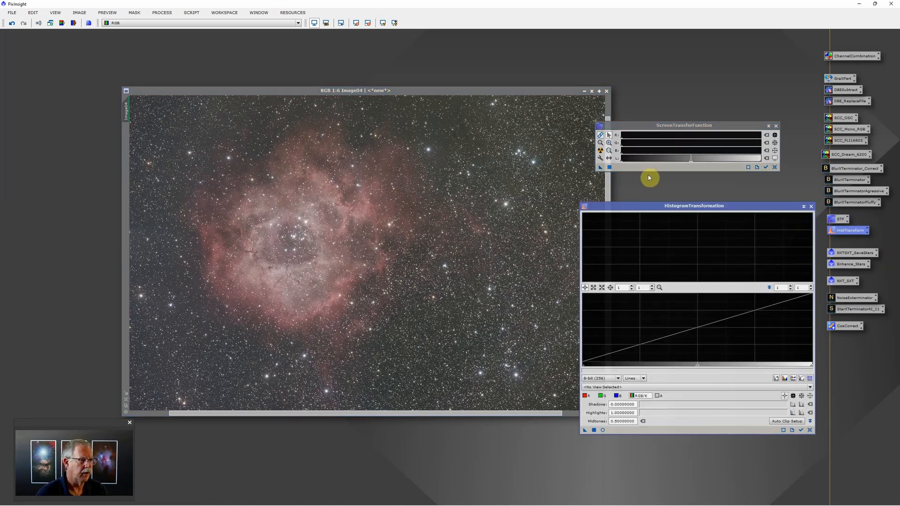
left_click(637, 125)
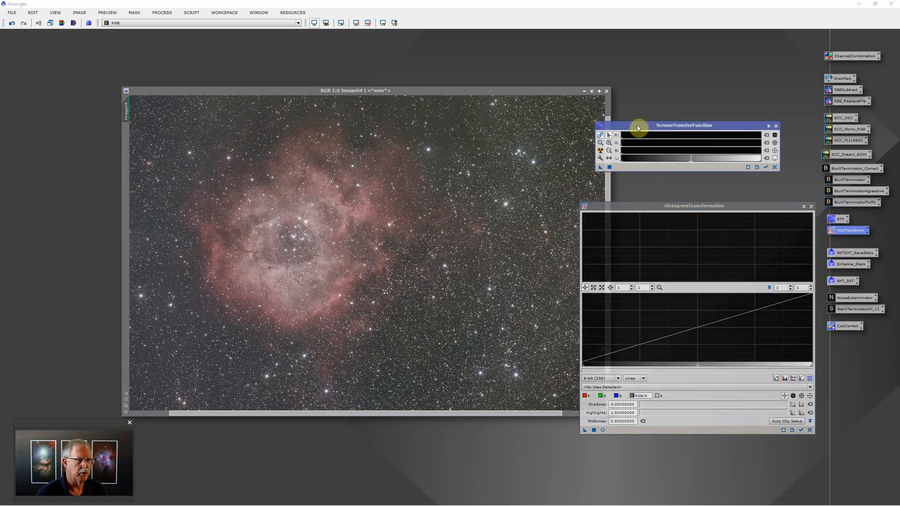
Step: Auto-stretch the RGB image in ScreenTransferFunction, magnify the channel sliders, and raise the linked shadows slightly to darken the background
left_click(600, 151)
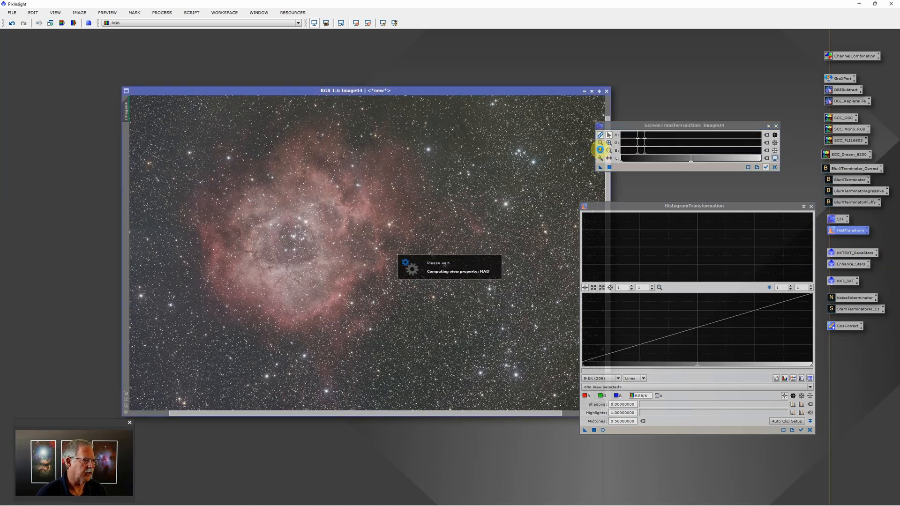
left_click(610, 142)
left_click(640, 136)
left_click(649, 136)
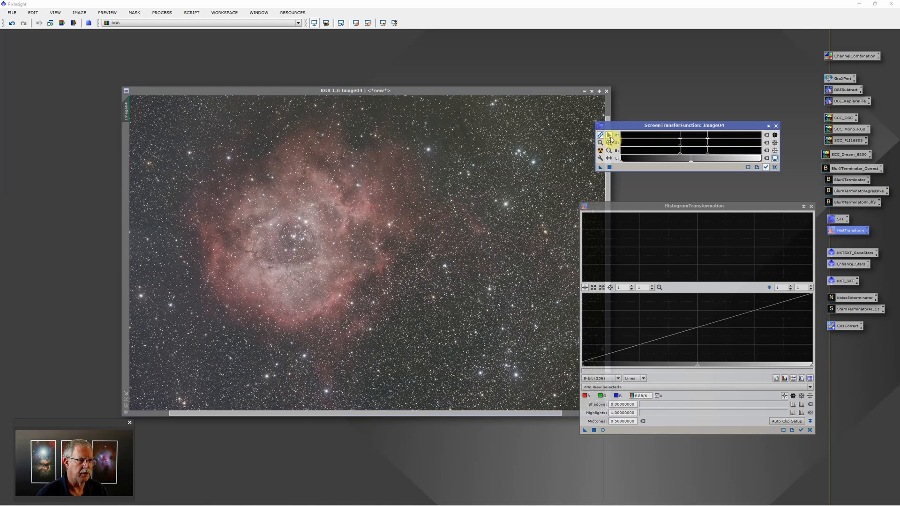
left_click(609, 135)
mouse_move(677, 139)
left_mouse_down()
mouse_move(741, 140)
mouse_move(683, 143)
left_mouse_up()
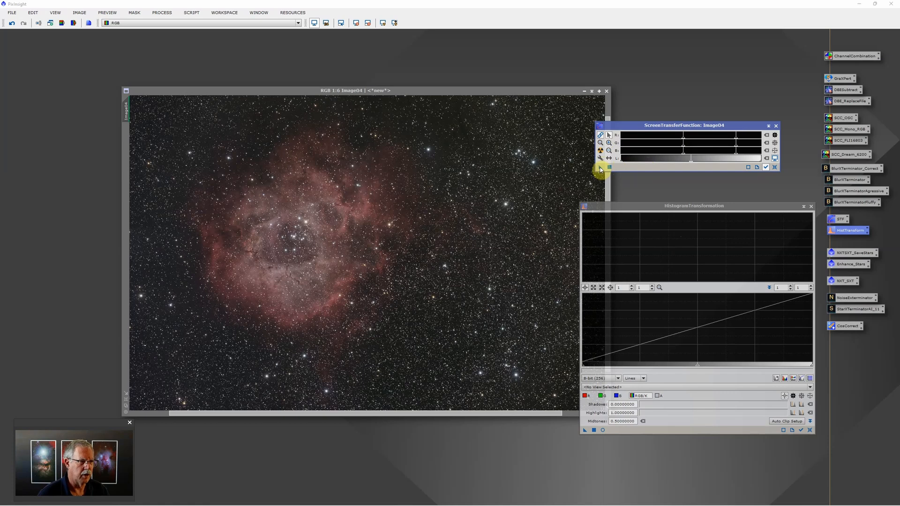
Step: Transfer the screen stretch to HistogramTransformation, apply it permanently to the RGB image, and disable the image's screen stretch
left_click_drag(602, 169, 629, 431)
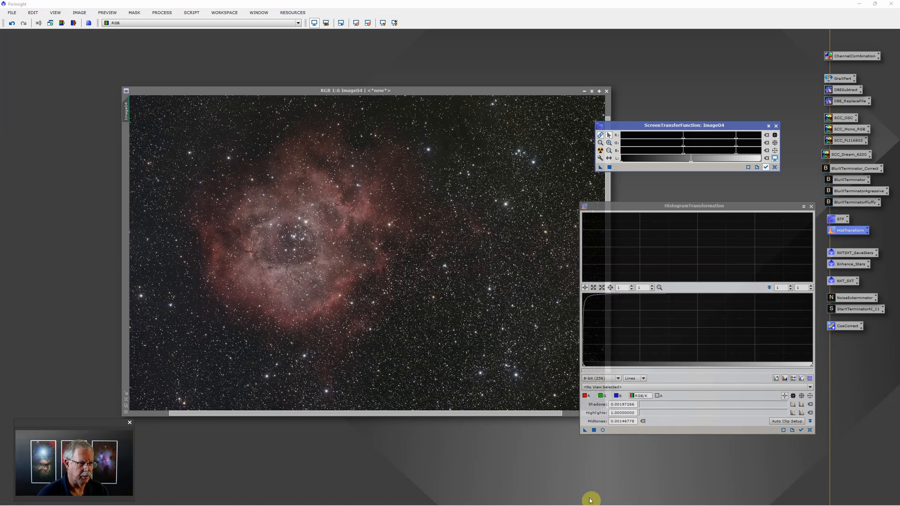
left_click(595, 430)
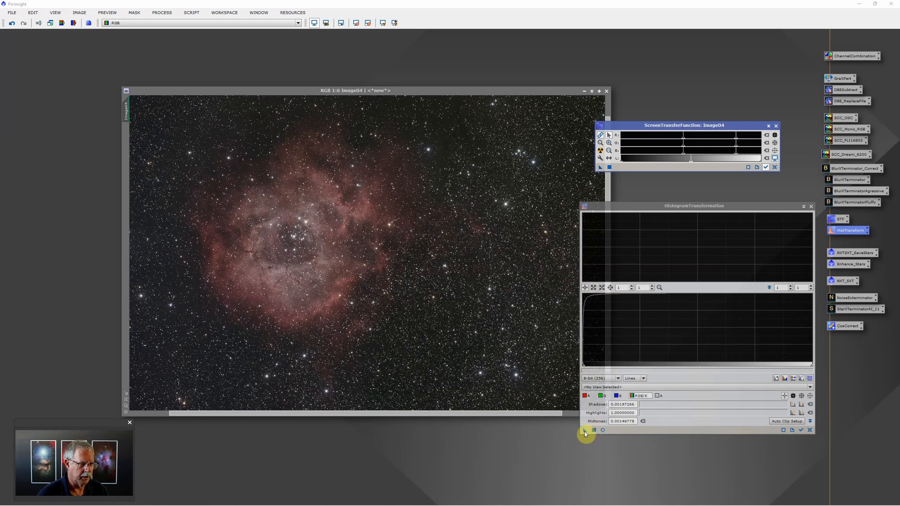
left_click(592, 430)
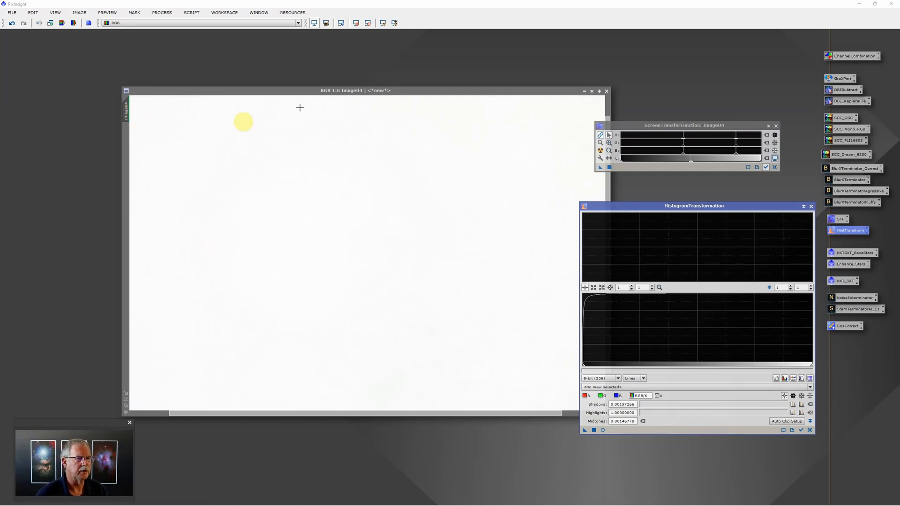
left_click(315, 23)
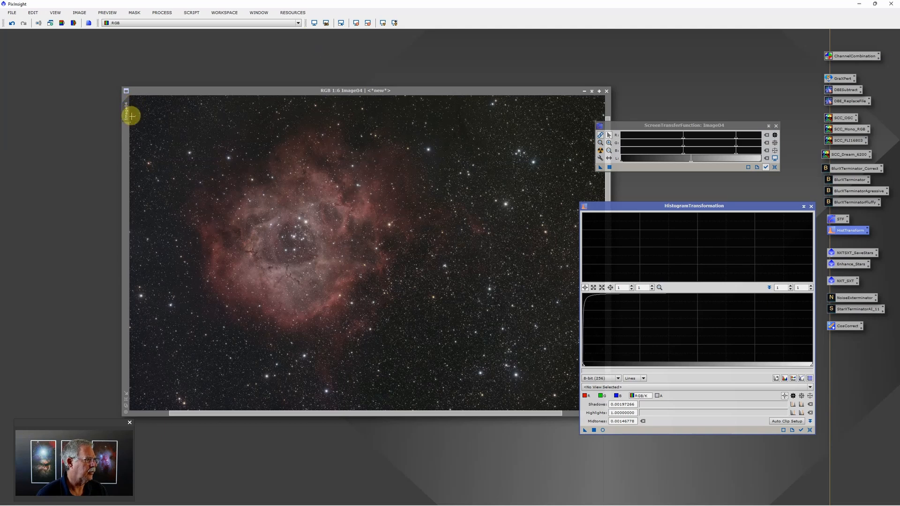
Step: Inspect the permanently stretched nebula image in close-up and as a whole, and close ScreenTransferFunction and HistogramTransformation
scroll(368, 186, "up", 4)
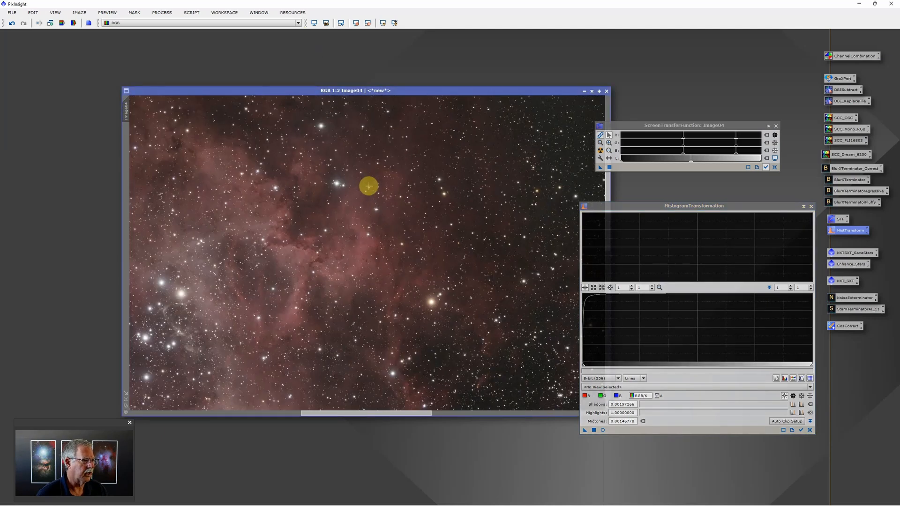
scroll(369, 187, "down", 2)
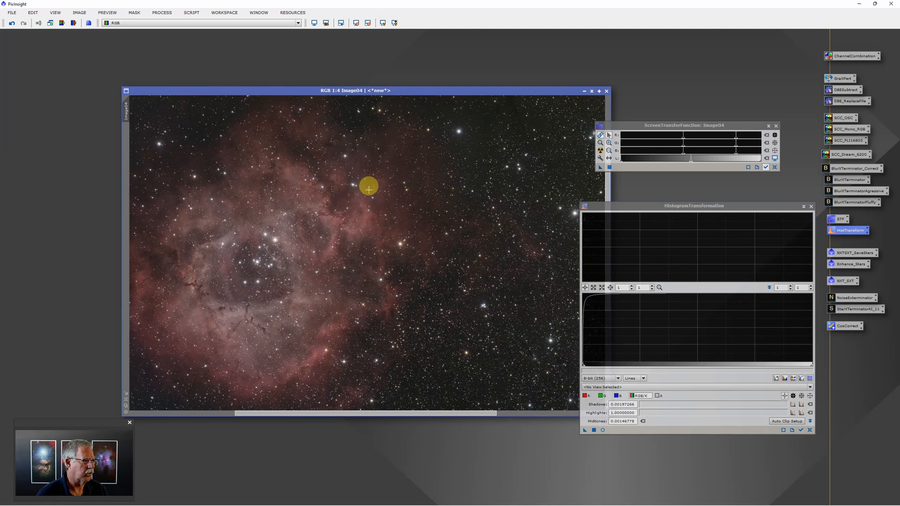
left_click(776, 127)
left_click(811, 206)
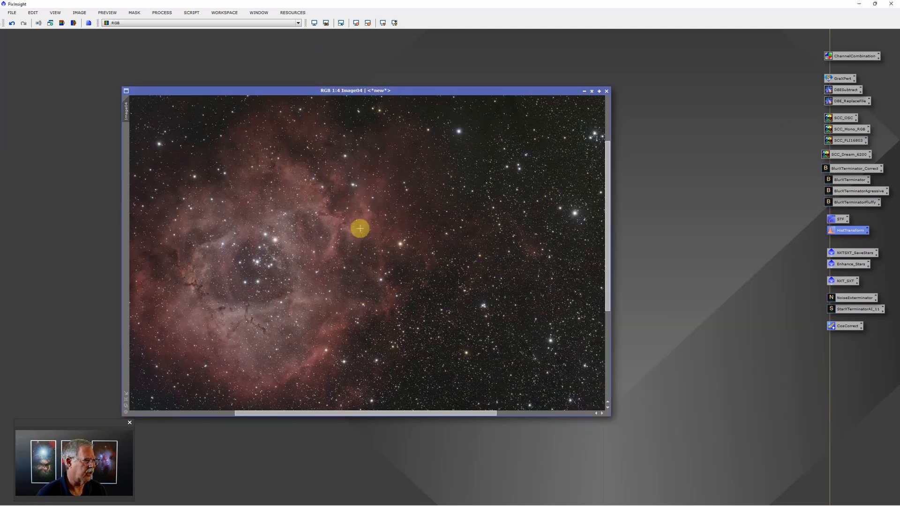
scroll(359, 229, "down", 3)
scroll(360, 230, "down", 2)
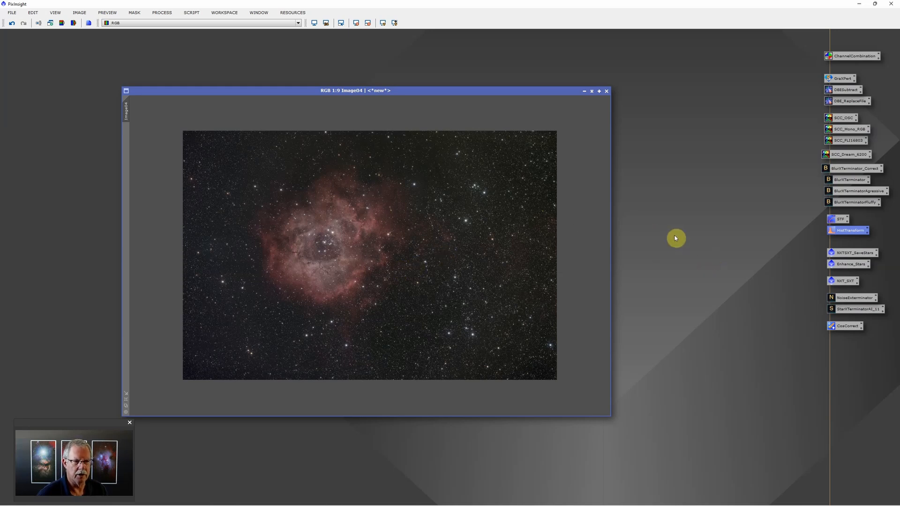
Step: Open the NoiseXTerminator process from the complete list of processes
left_click(855, 253)
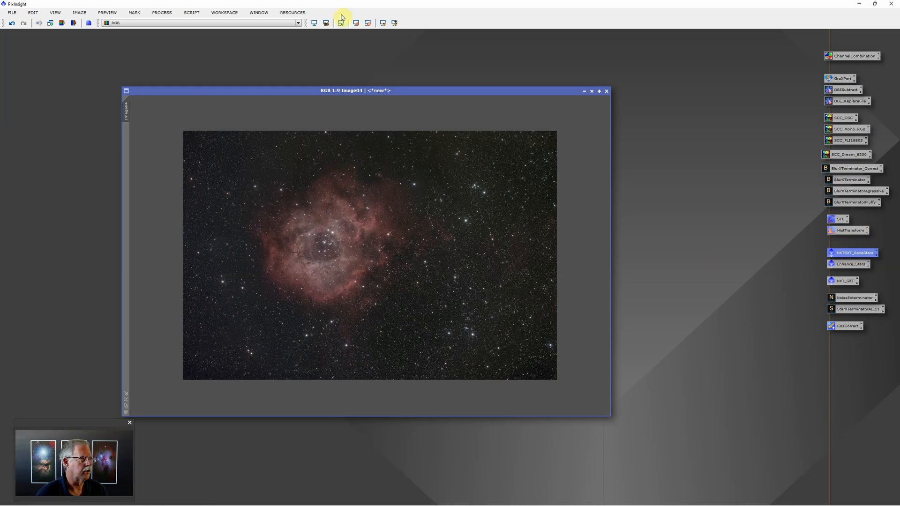
left_click(169, 13)
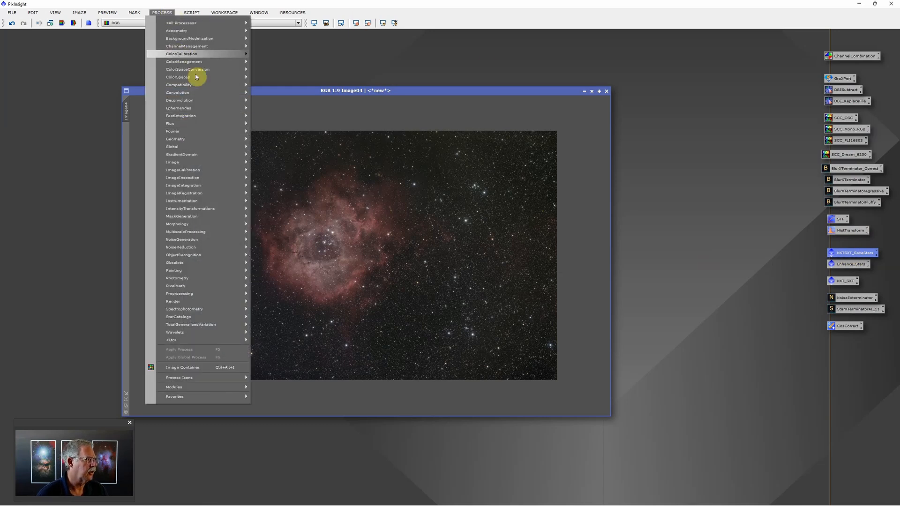
mouse_move(197, 24)
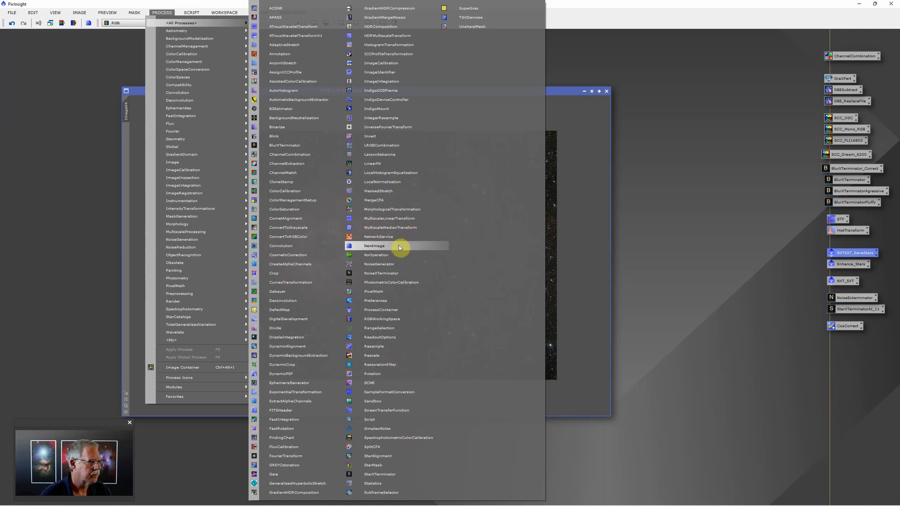
left_click(398, 272)
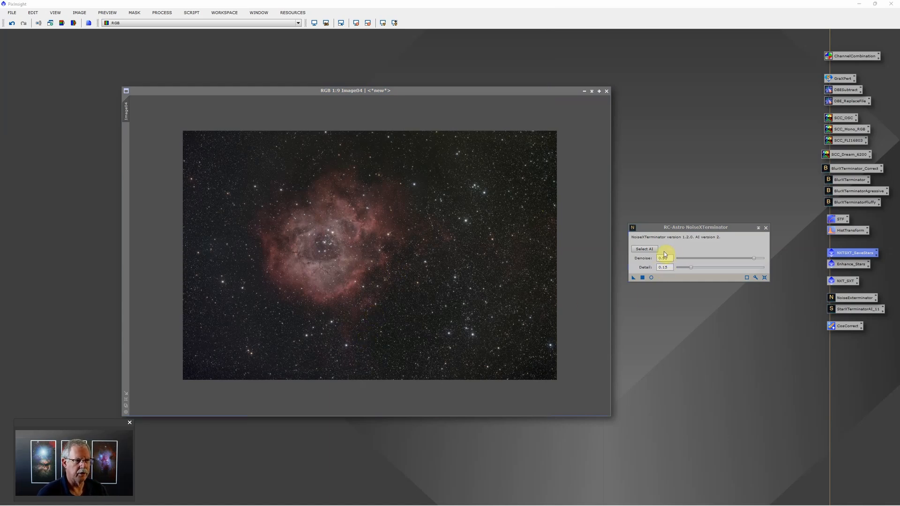
Step: Apply the saved NXTSXT_SaveStars processes to the stretched RGB image and inspect the starless and stars images
left_click(766, 229)
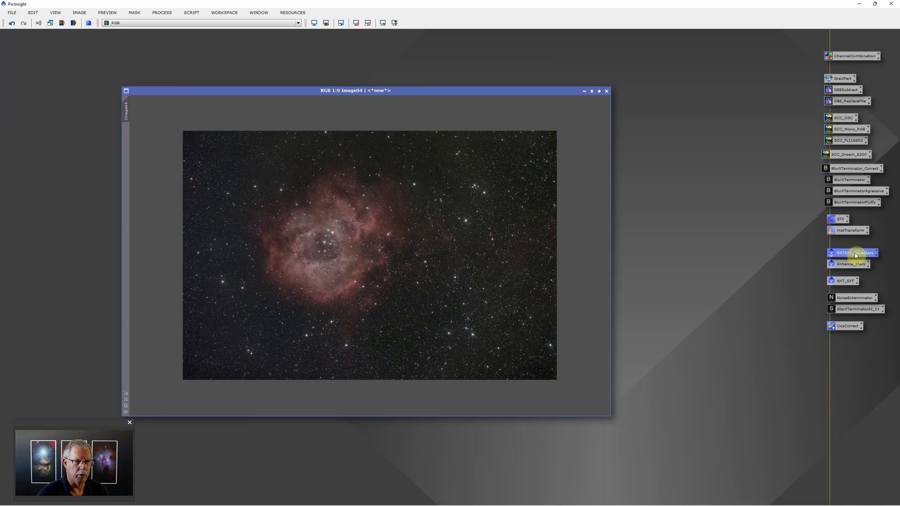
left_click_drag(856, 254, 397, 231)
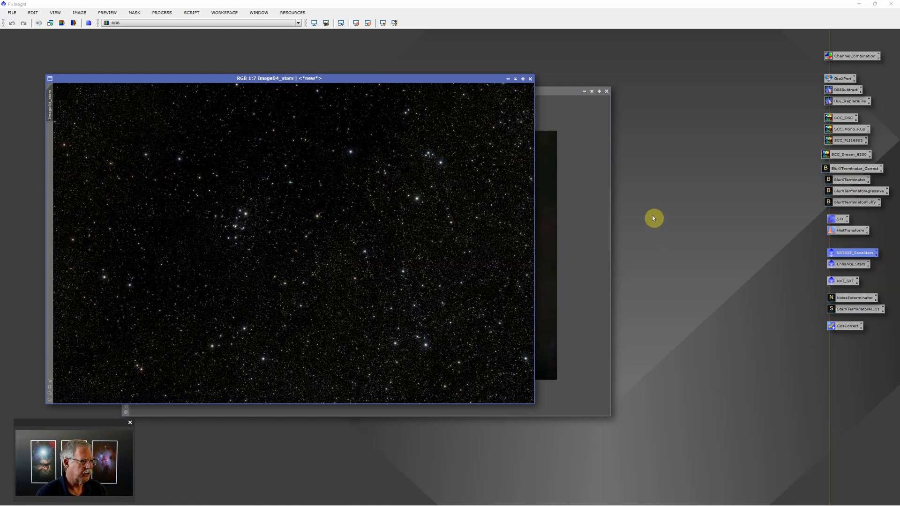
left_click(544, 92)
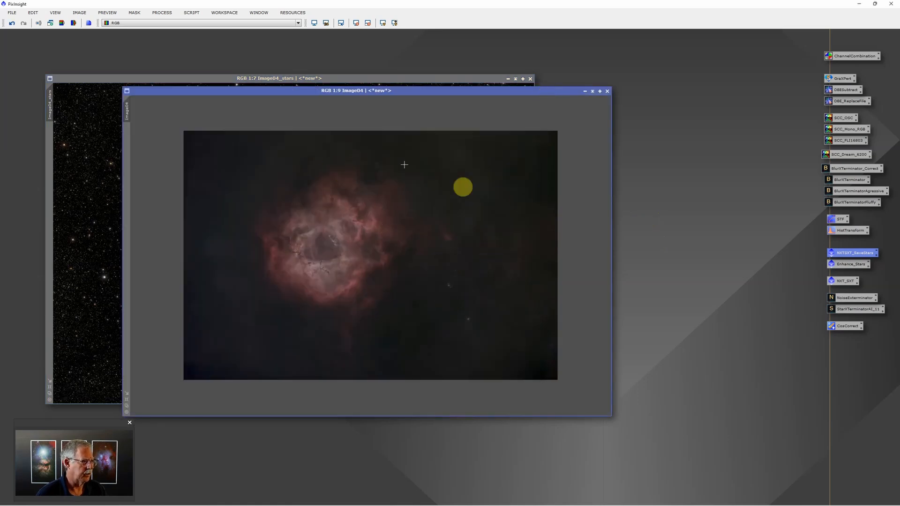
left_click(301, 82)
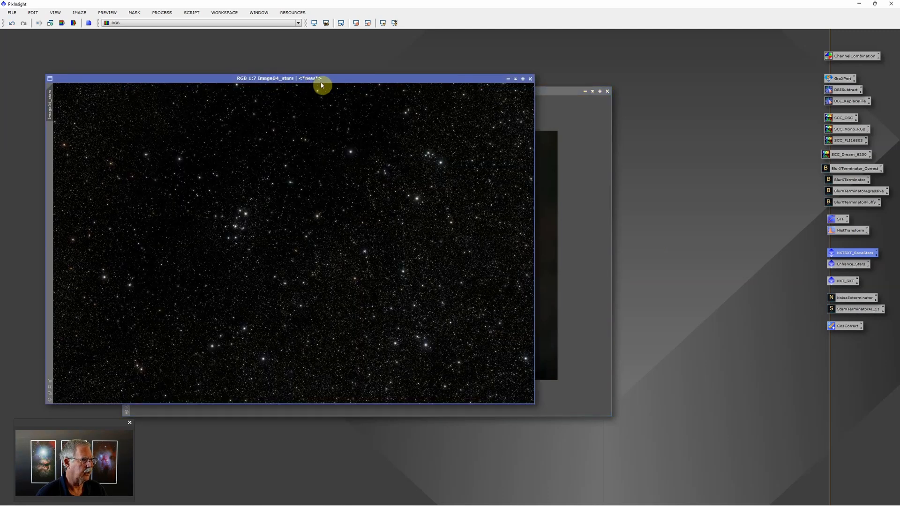
scroll(288, 230, "up", 6)
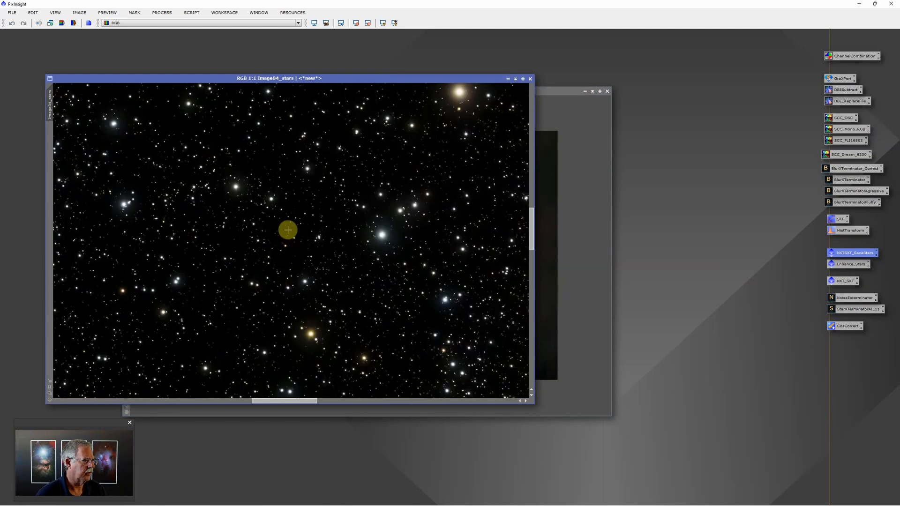
scroll(288, 229, "down", 2)
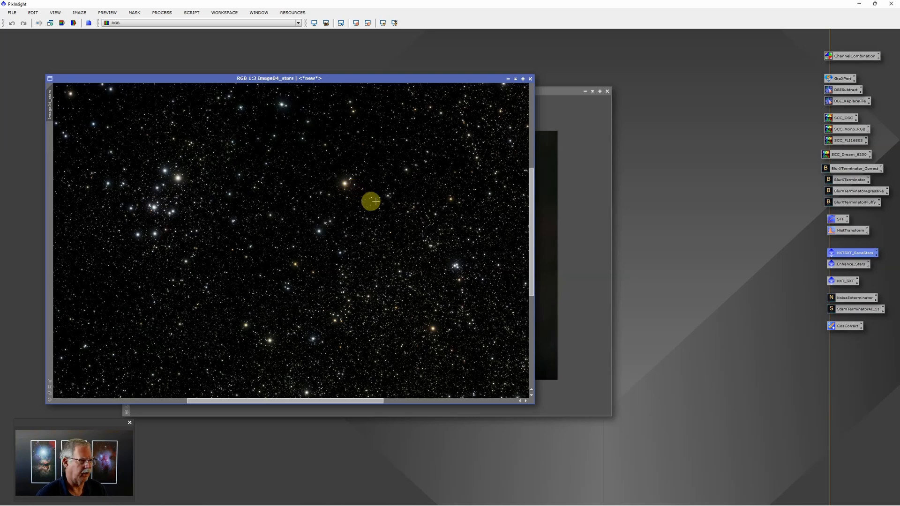
Step: Review the CurvesTransformation and SCNR processes stored in Enhance_Stars and apply that container to Image04_stars
left_click(847, 265)
double_click(849, 266)
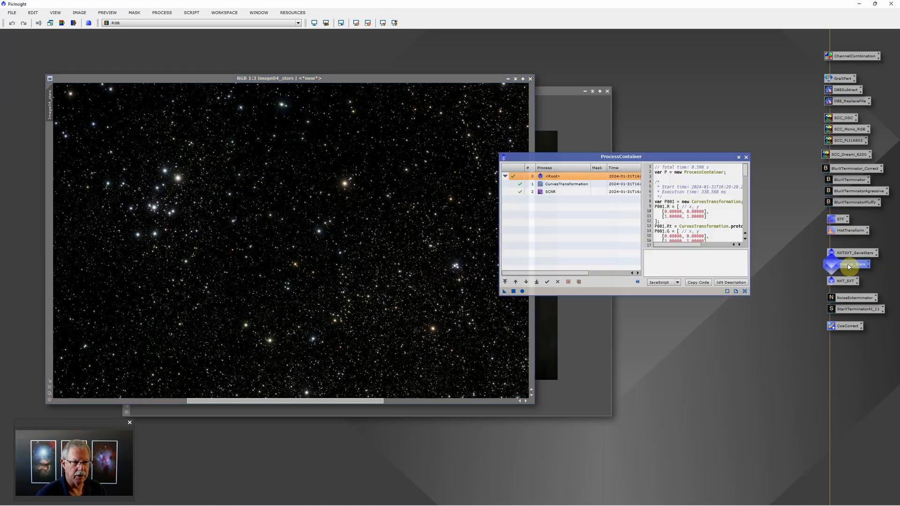
left_click(567, 192)
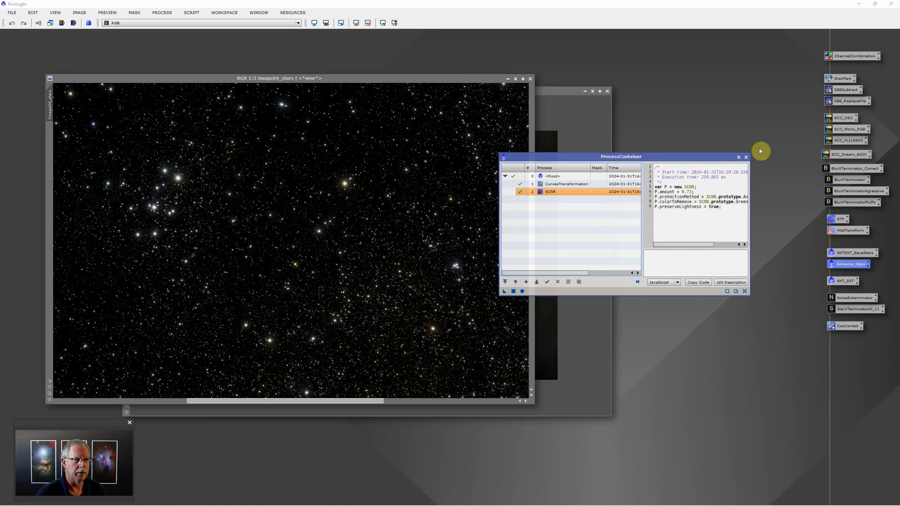
left_click(747, 157)
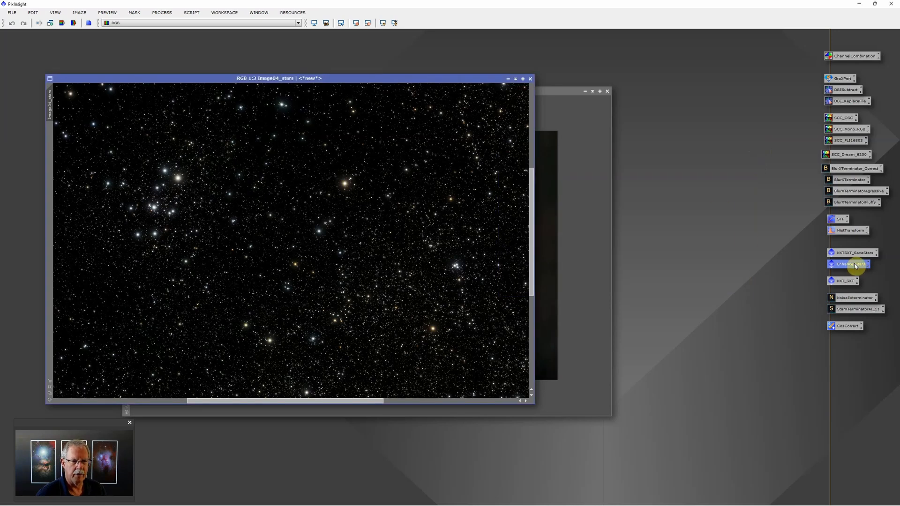
left_click_drag(856, 266, 352, 218)
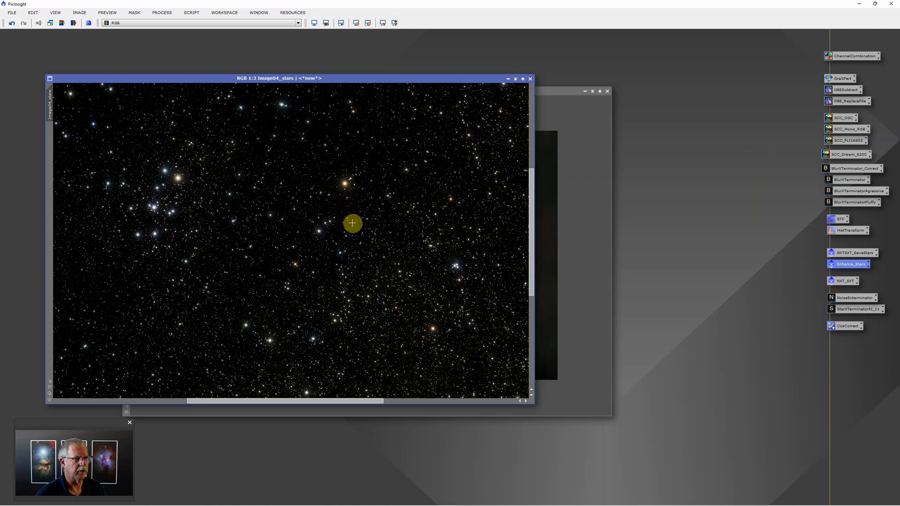
Step: Save Image04_stars as an uncompressed 16-bit TIFF in the RGB Rosette project folder under Astro, NUC2 Data on drive D
left_click(11, 12)
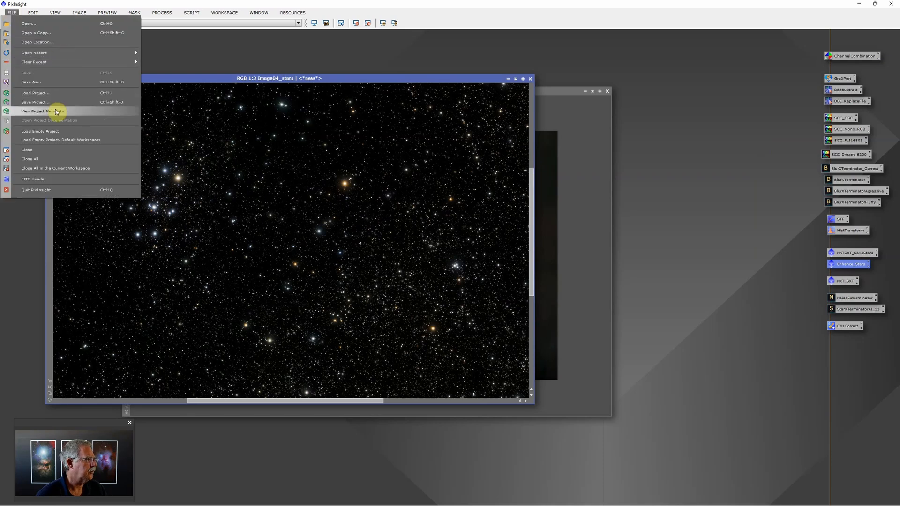
left_click(58, 86)
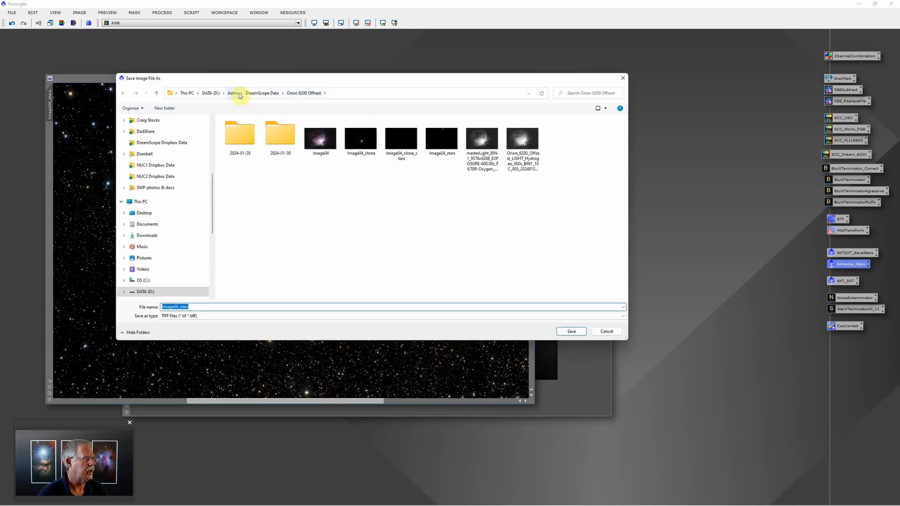
left_click(232, 94)
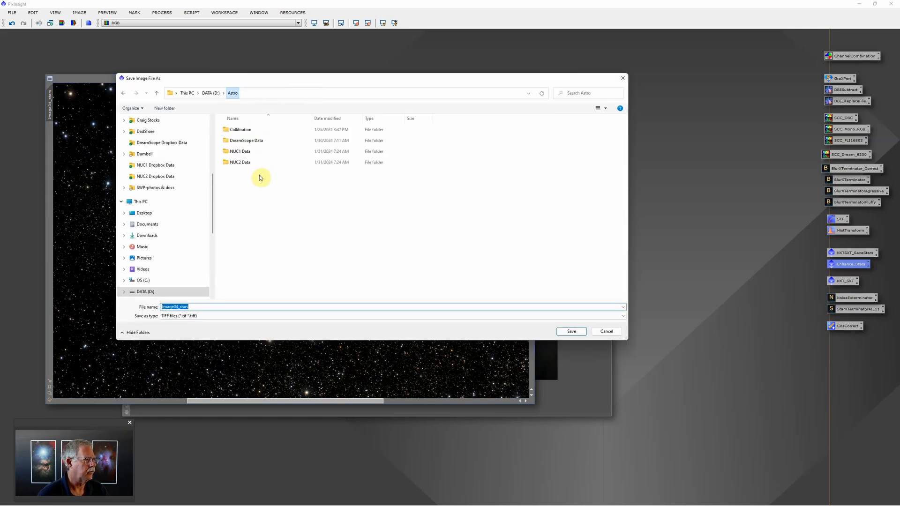
left_click(248, 155)
double_click(249, 155)
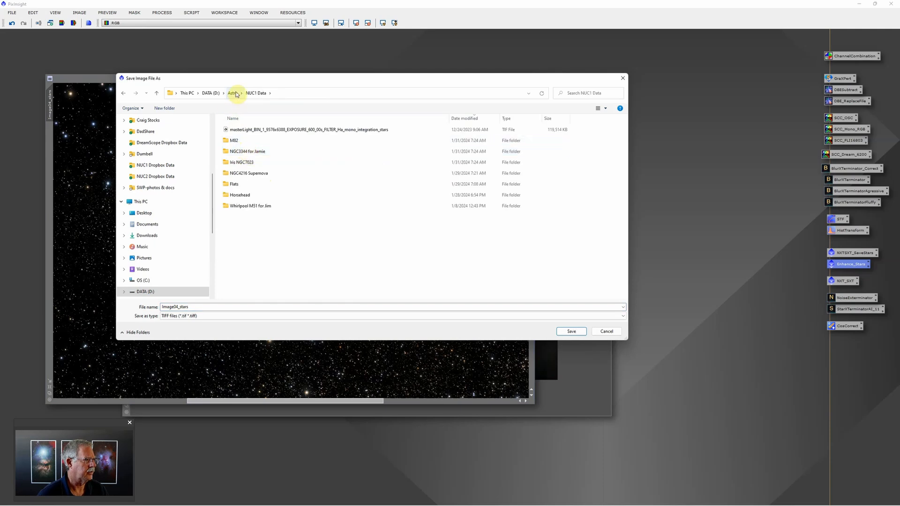
left_click(233, 93)
double_click(245, 162)
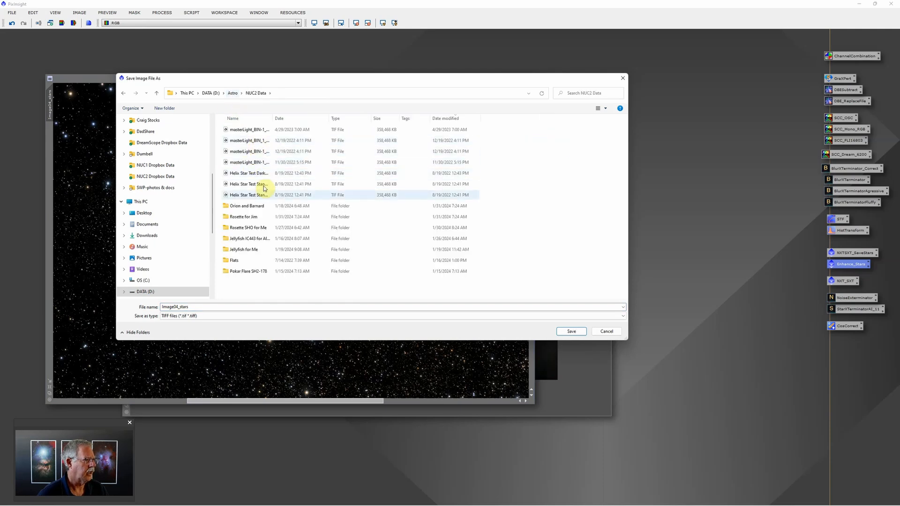
double_click(249, 217)
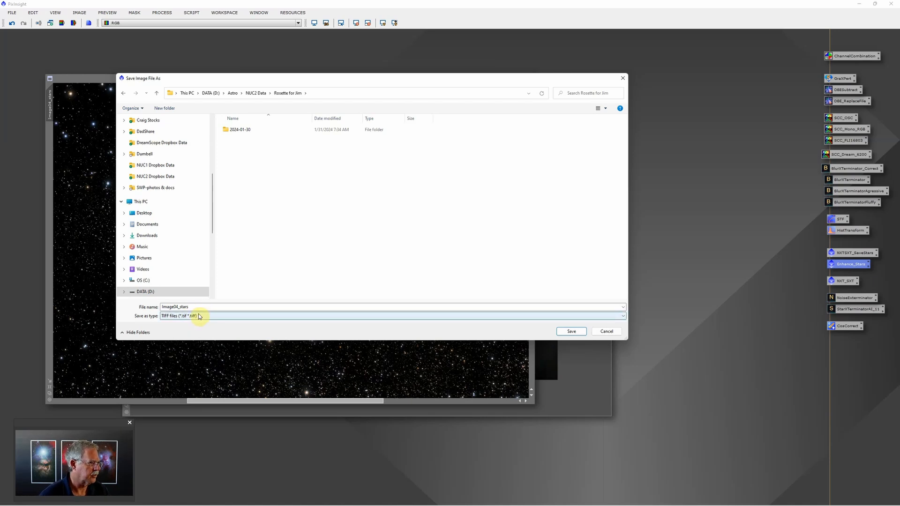
left_click(582, 331)
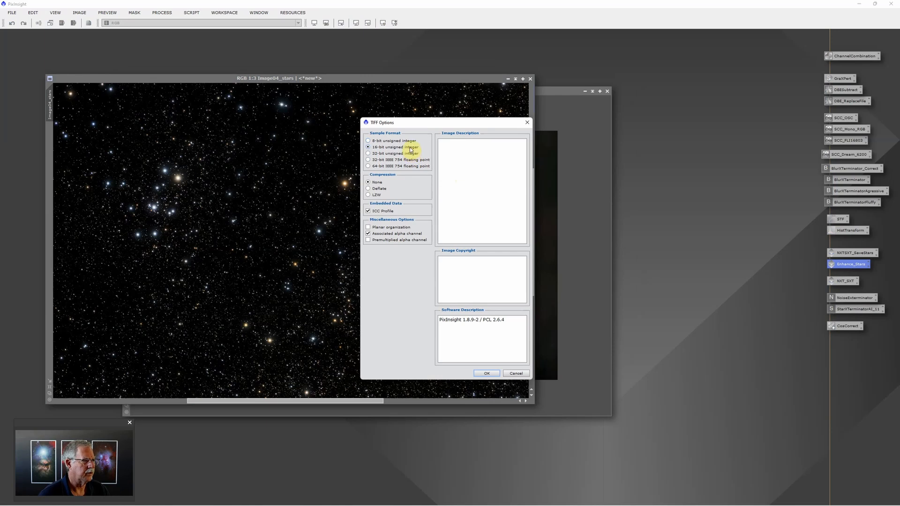
left_click(487, 374)
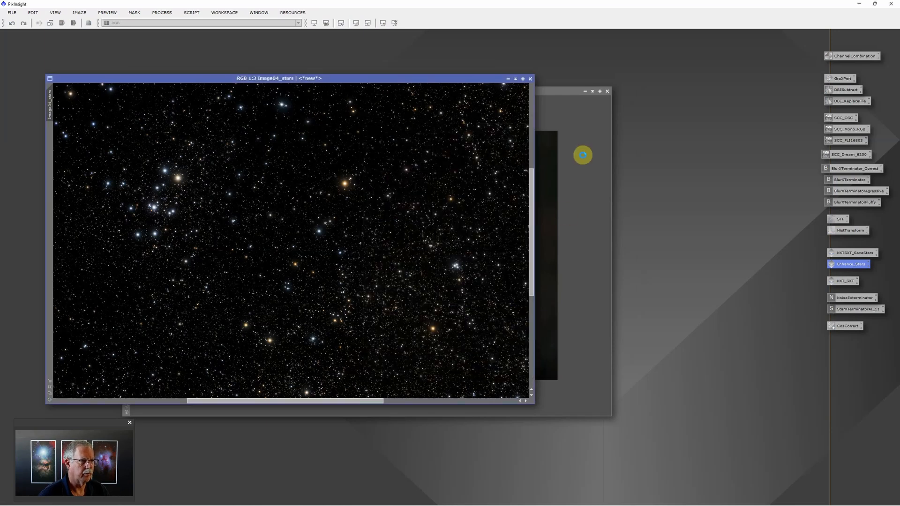
Step: Save the starless image Image04 as an uncompressed 16-bit TIFF in the same Rosette project folder
left_click(584, 154)
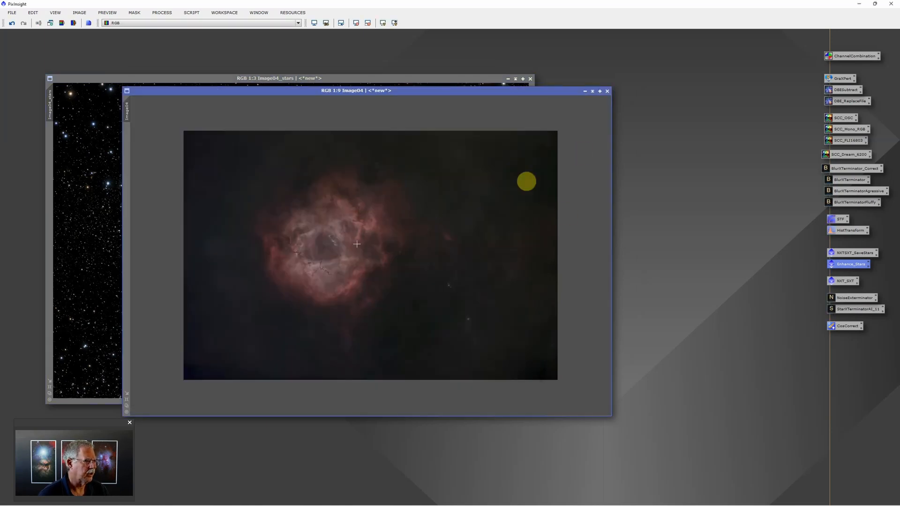
left_click(11, 14)
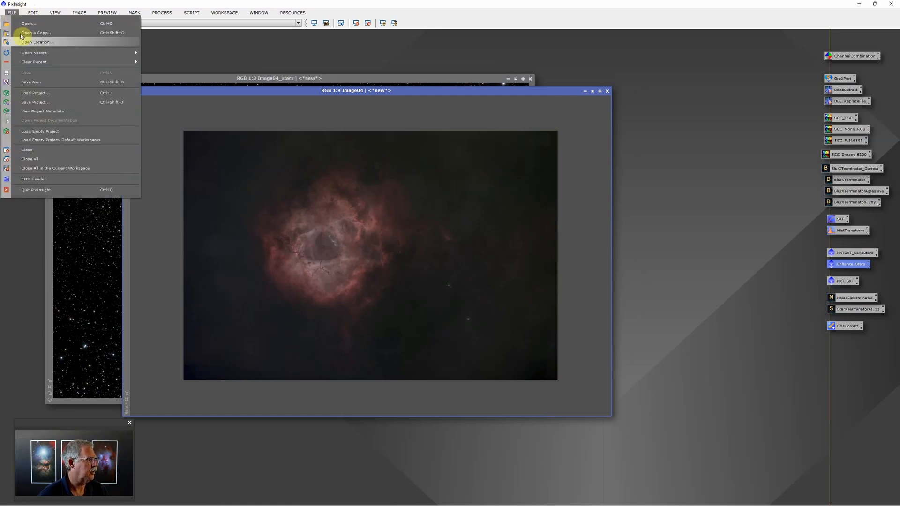
left_click(57, 83)
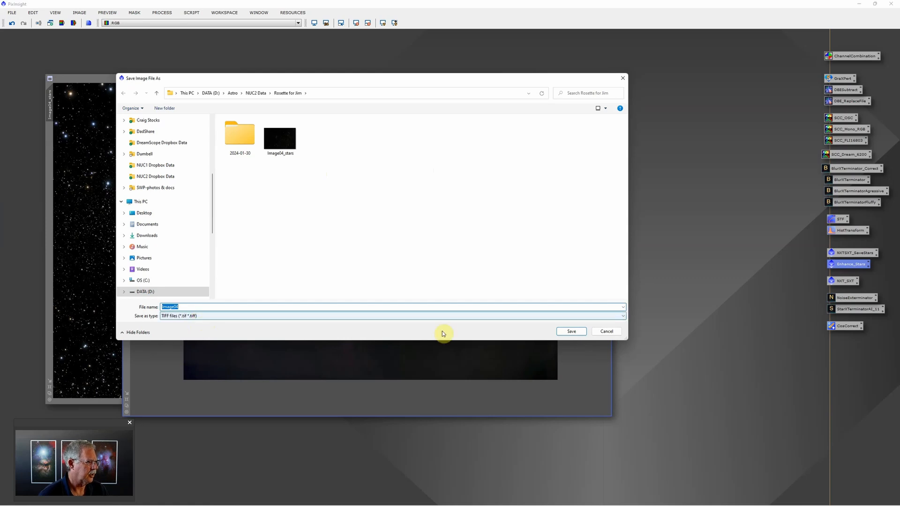
left_click(572, 332)
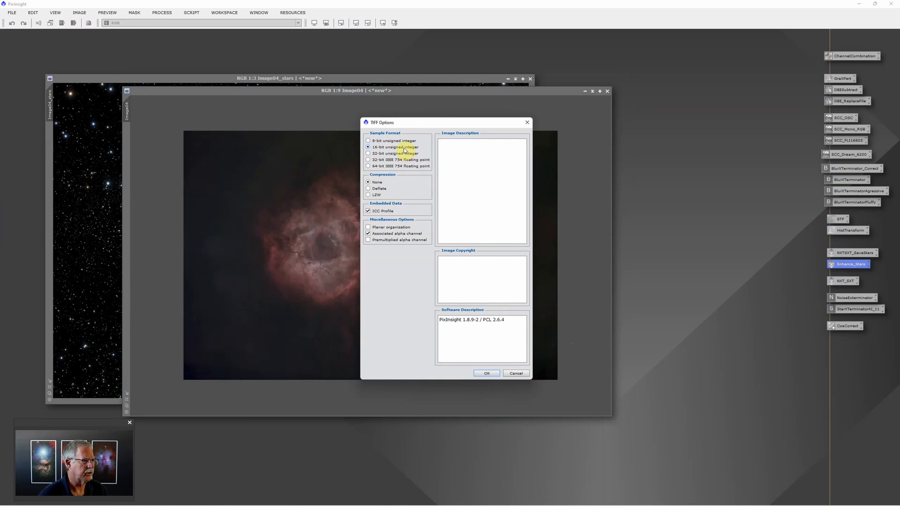
left_click(495, 371)
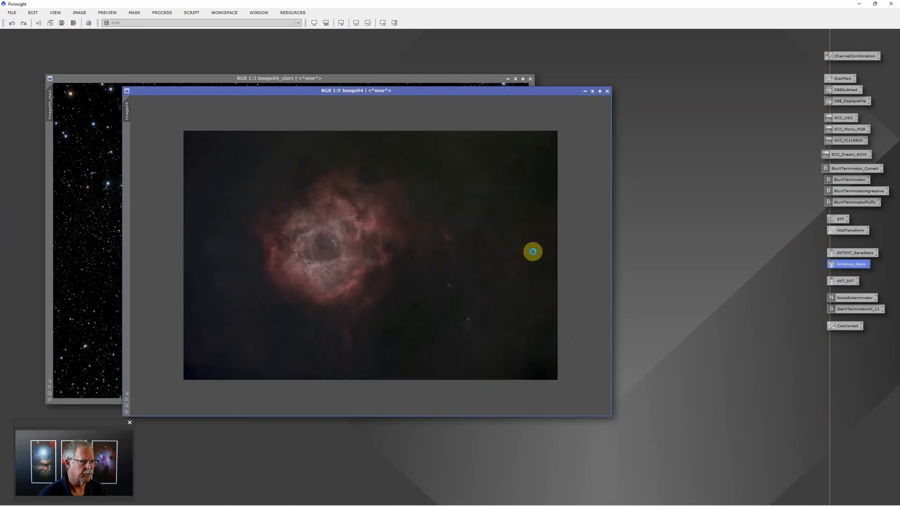
Step: Minimize Image04 and Image04_stars and park their icons together in an empty corner of the workspace
left_click(585, 92)
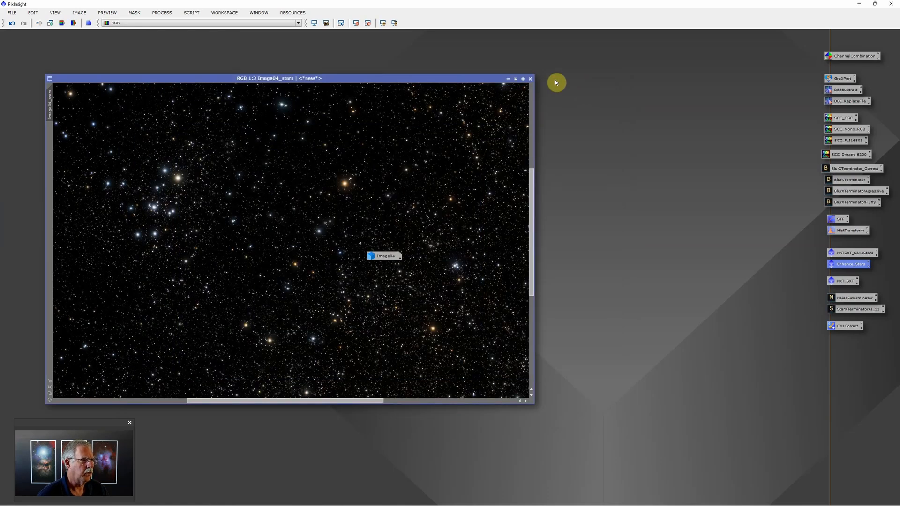
left_click(508, 79)
left_click_drag(317, 245, 394, 272)
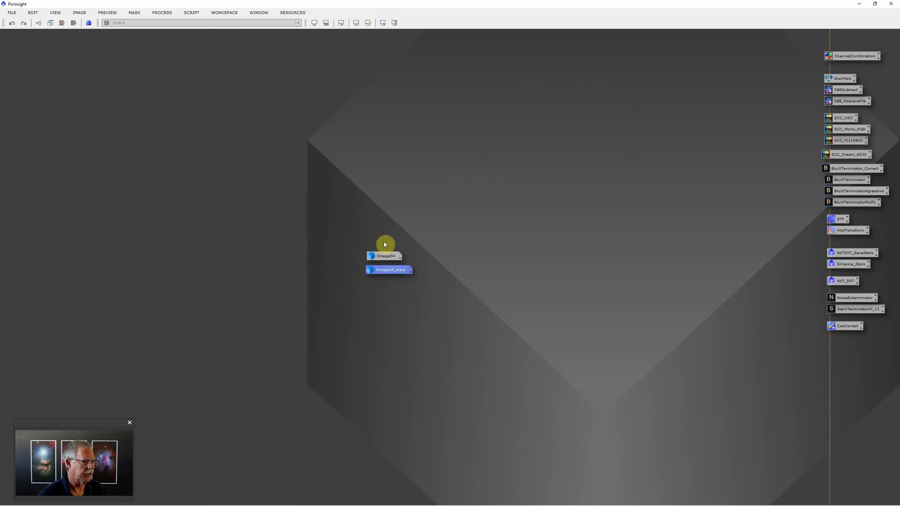
left_click_drag(410, 305, 409, 304)
left_click_drag(390, 257, 786, 474)
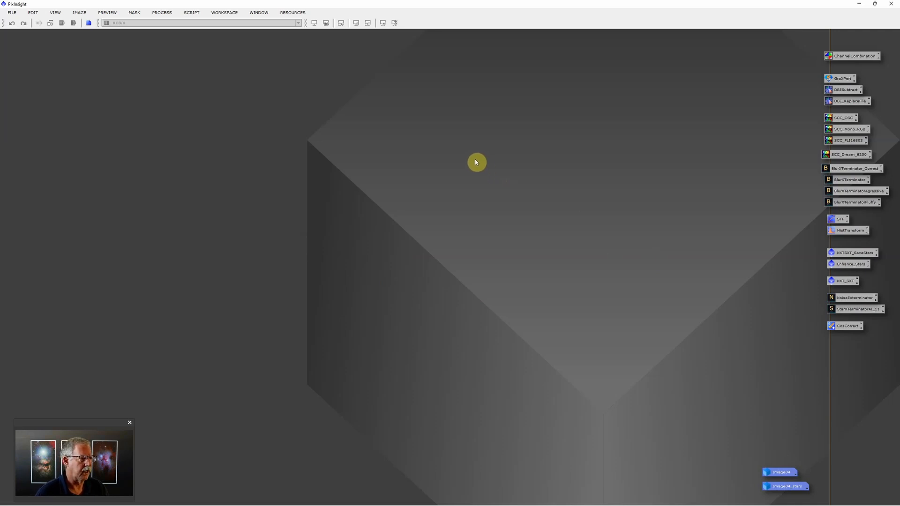
Step: Open the Hydrogen, Oxygen and Sulfur 600-second master light images from the Rosette master folder
double_click(509, 156)
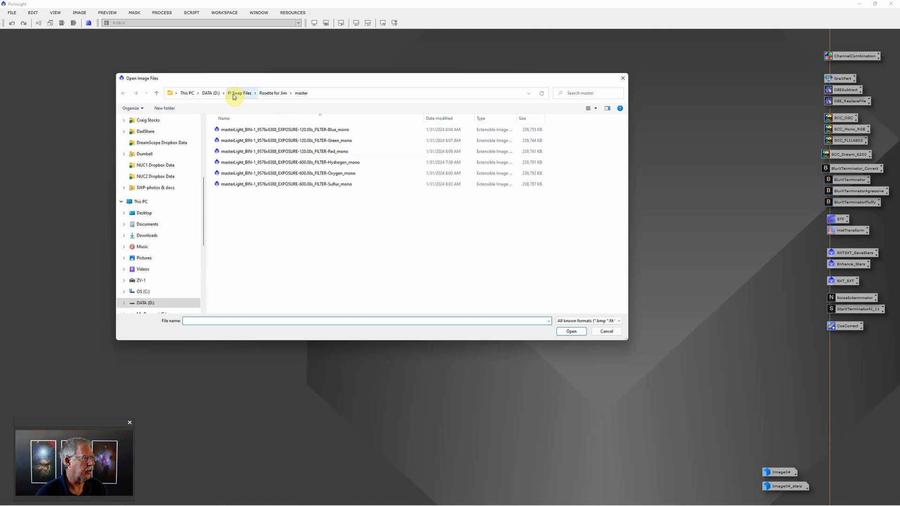
left_click(337, 168)
left_click(338, 184, "shift")
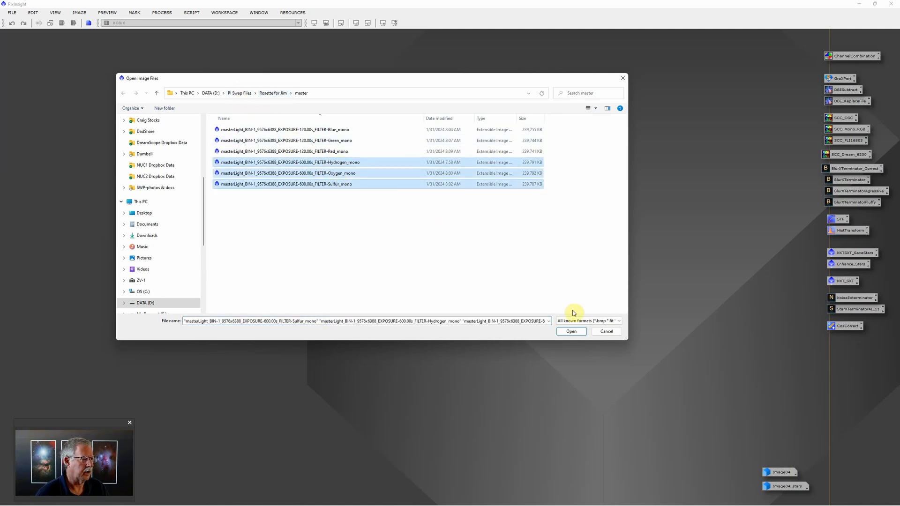
left_click(584, 332)
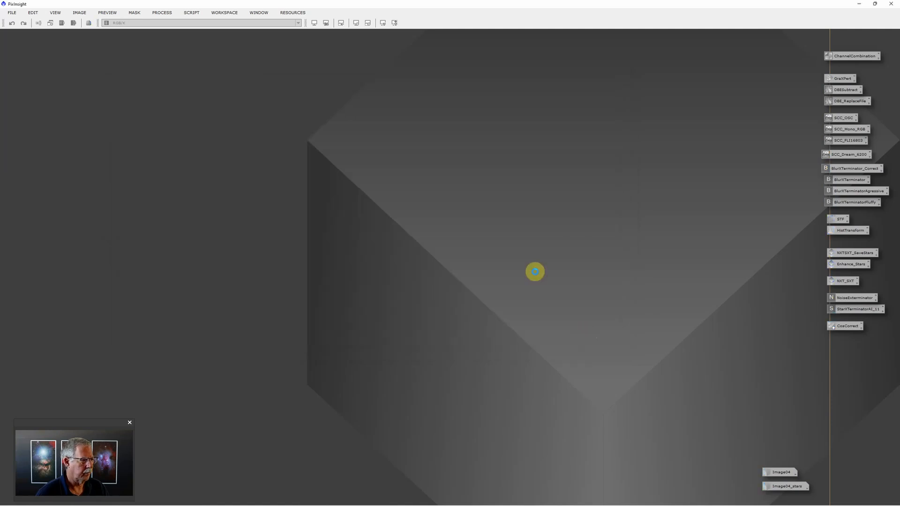
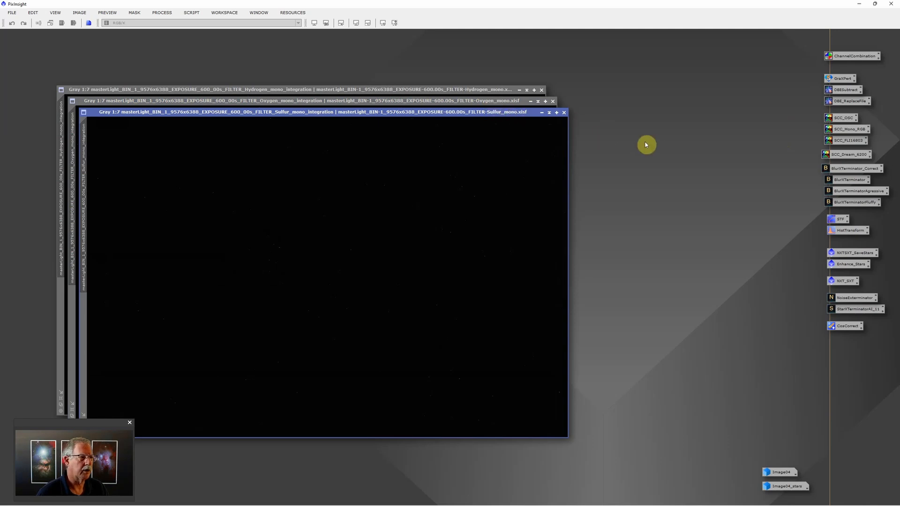
Step: Create an ImageContainer holding the Hydrogen, Oxygen and Sulfur master light views, leaving out Image04 and Image04_stars
right_click(688, 131)
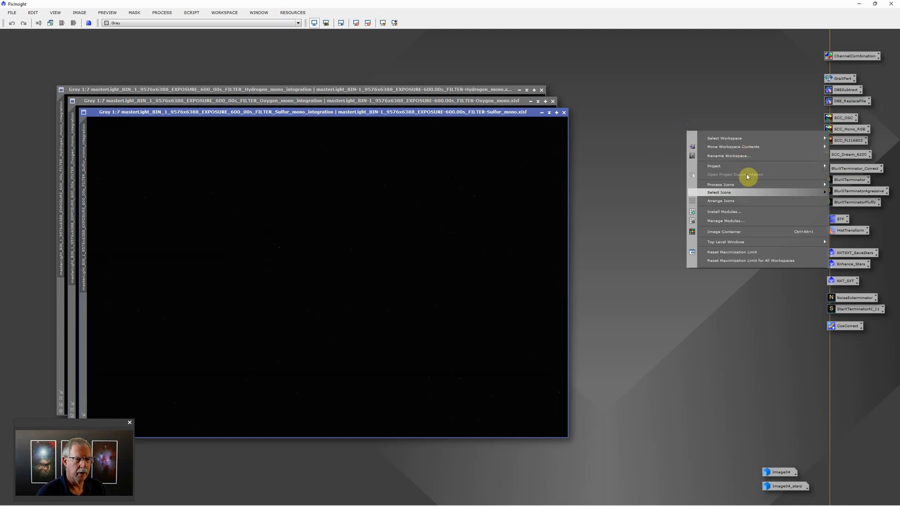
left_click(737, 232)
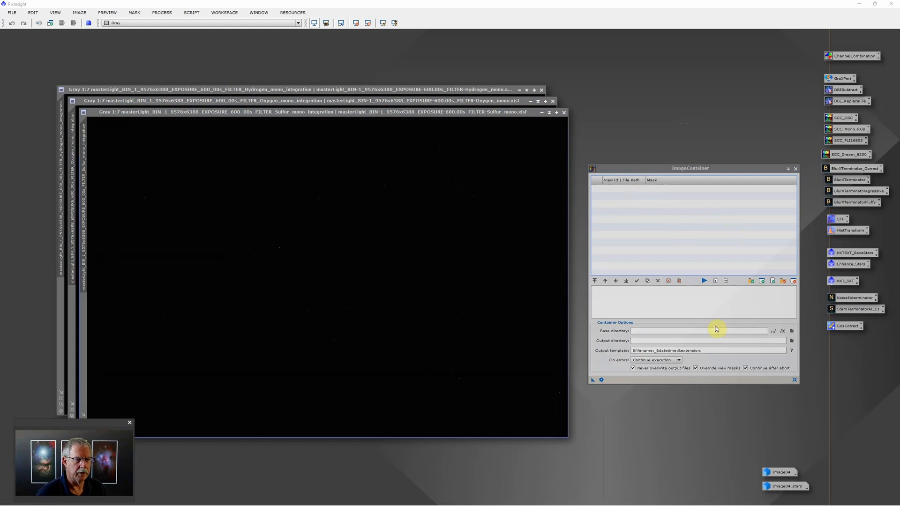
left_click(763, 283)
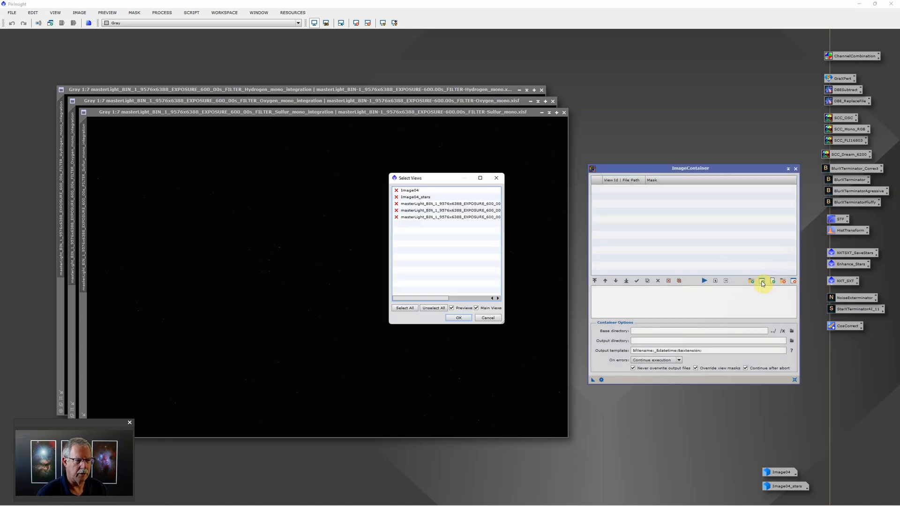
double_click(446, 204)
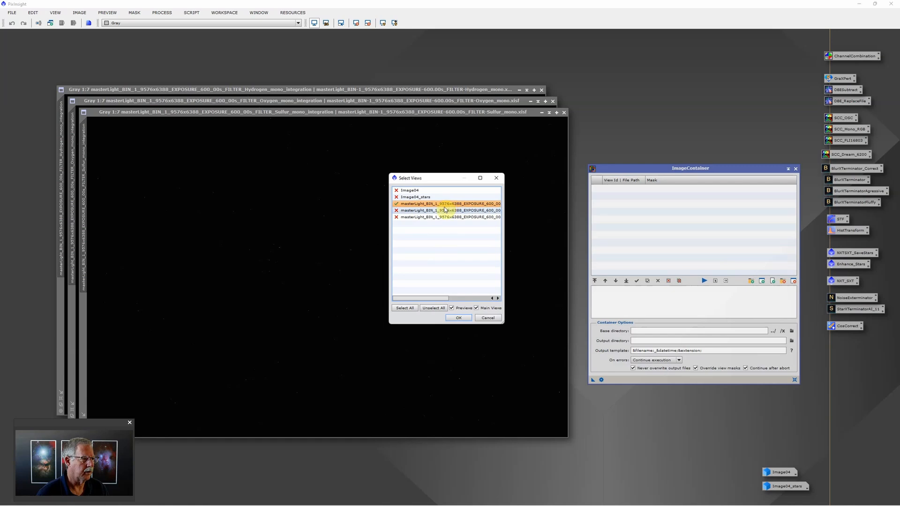
double_click(444, 211)
double_click(442, 218)
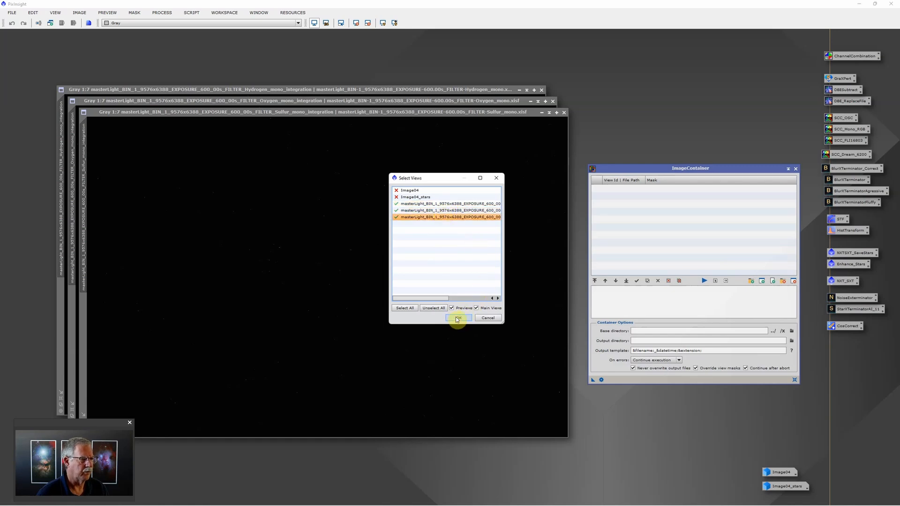
left_click(458, 319)
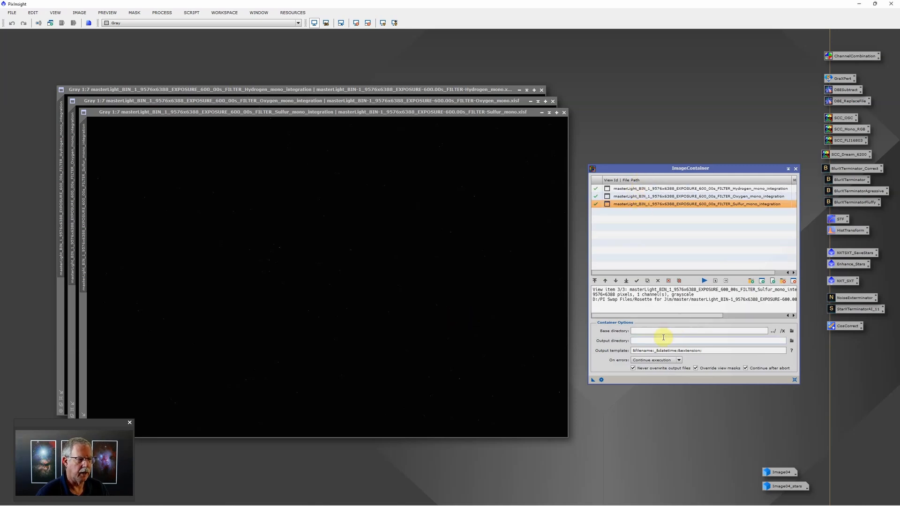
Step: Save the ImageContainer as a workspace icon, close its dialog, and place the icon beside the process icons
left_click_drag(593, 380, 738, 405)
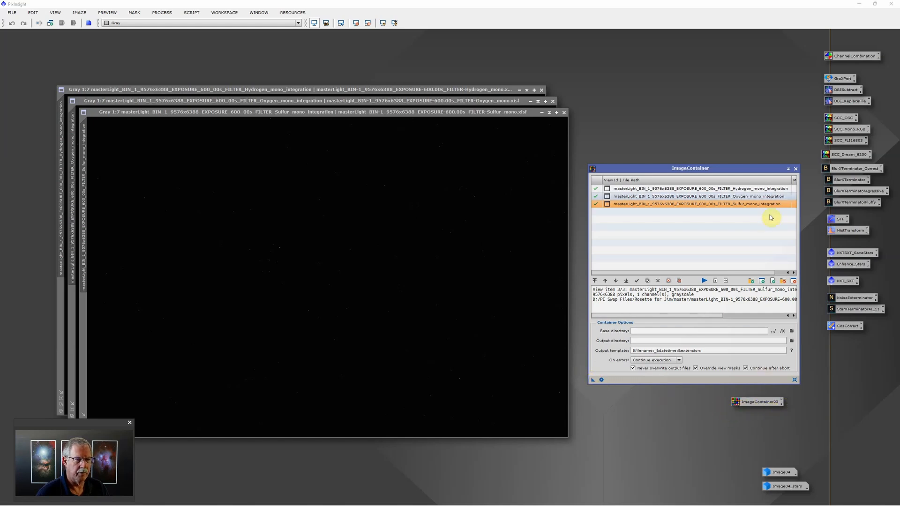
left_click(796, 169)
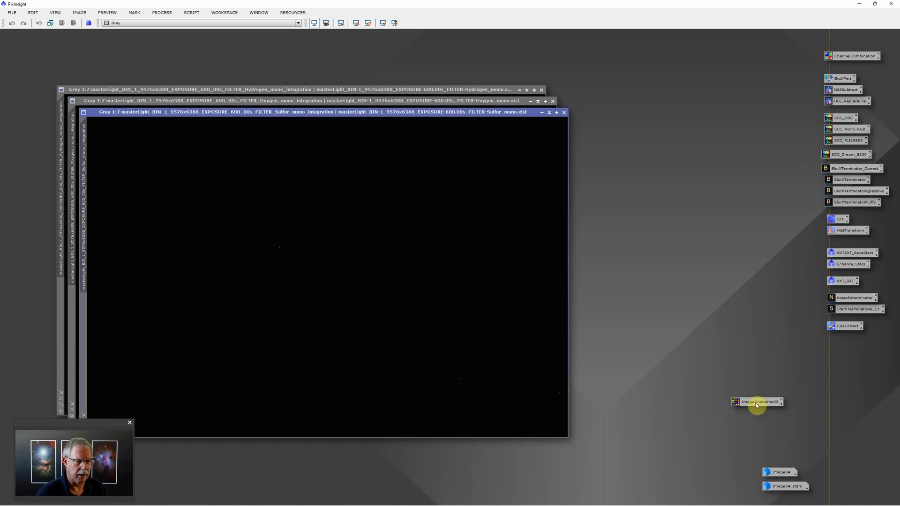
left_click_drag(755, 404, 763, 228)
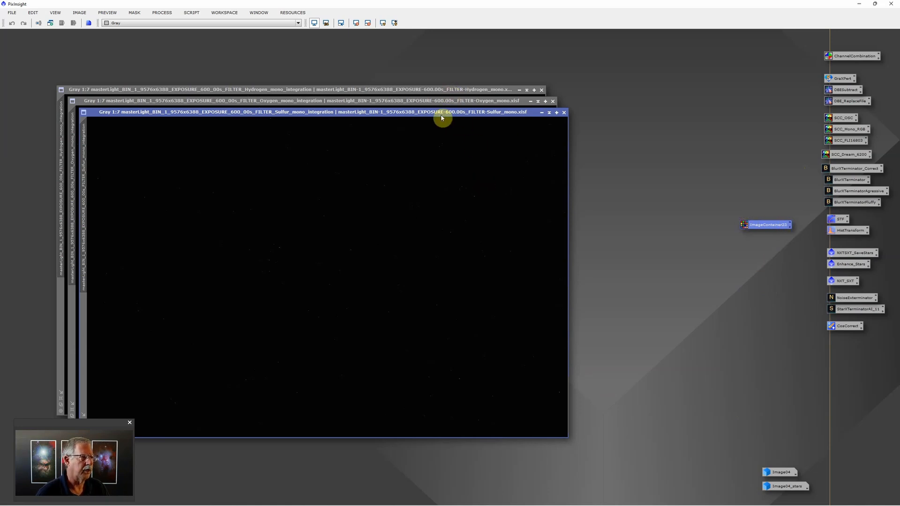
Step: Apply an automatic screen stretch to the Sulfur, Oxygen and Hydrogen master images
left_click(382, 23)
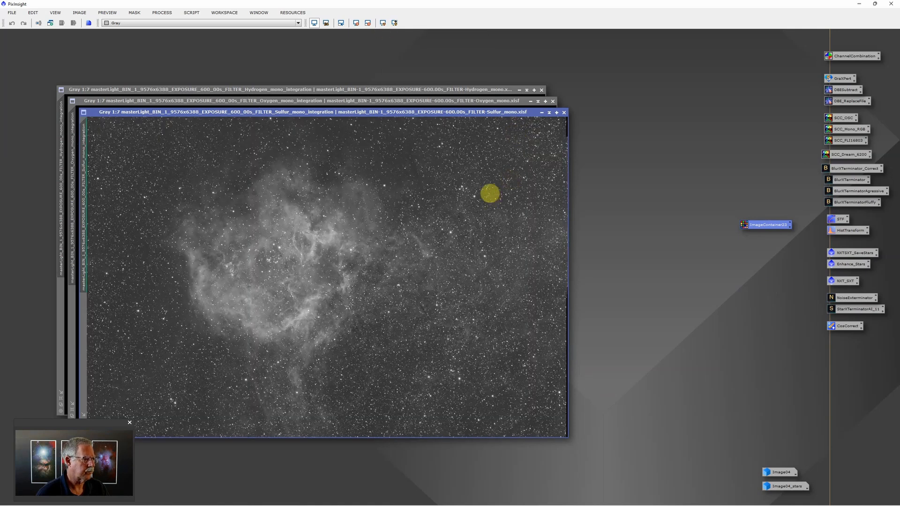
left_click(409, 100)
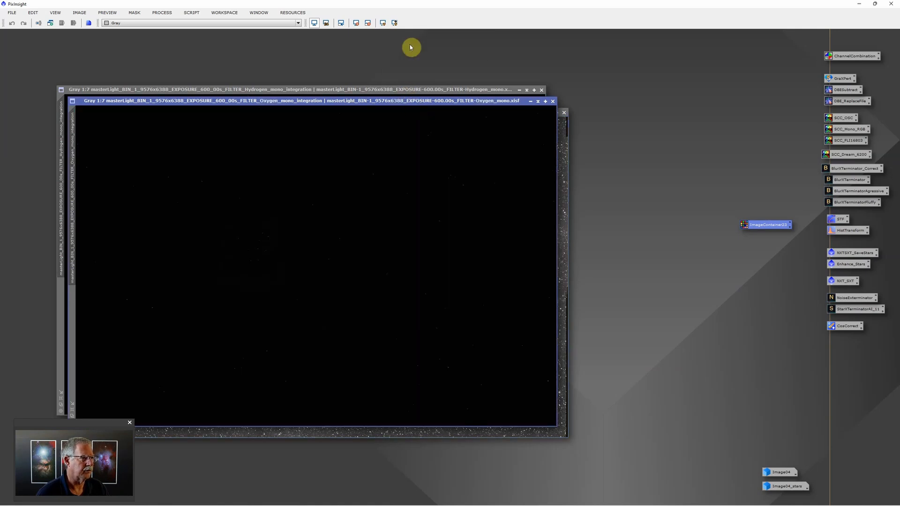
left_click(382, 23)
left_click(399, 90)
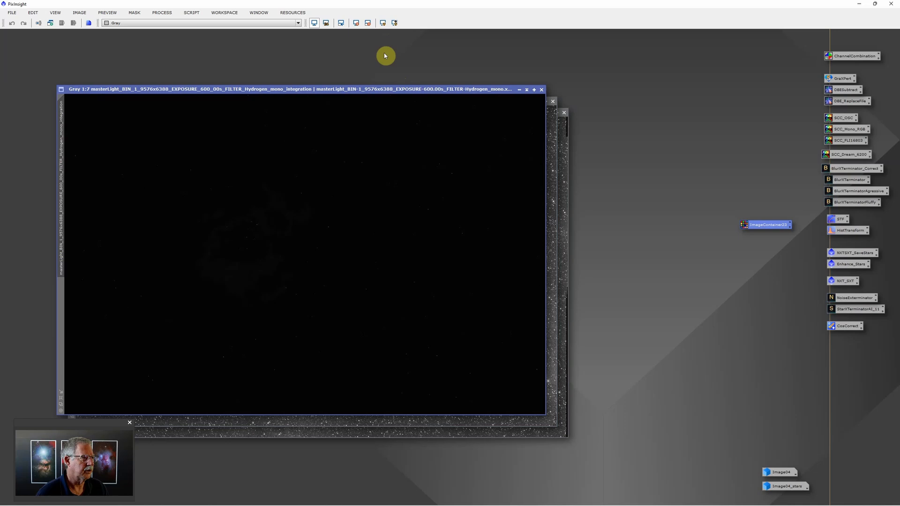
left_click(383, 22)
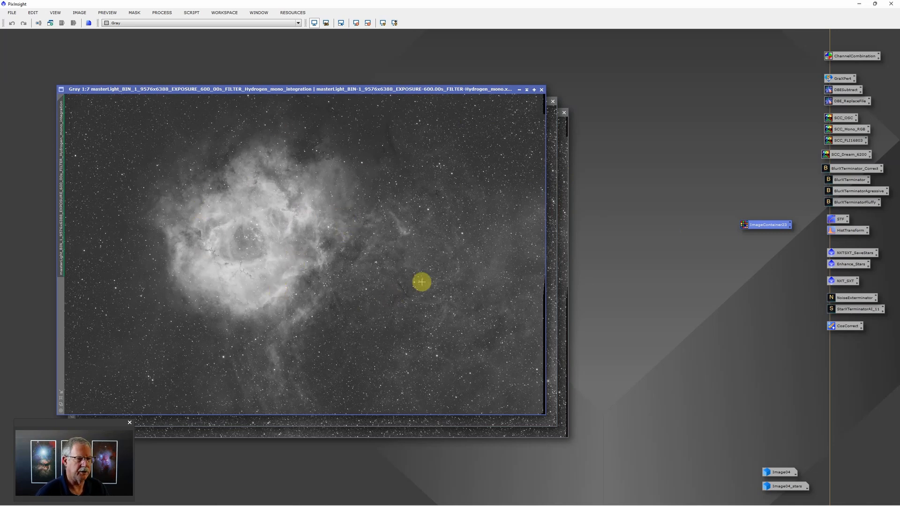
Step: Run the BlurXTerminator process icon on the ImageContainer to sharpen all three narrowband masters
left_click(855, 180)
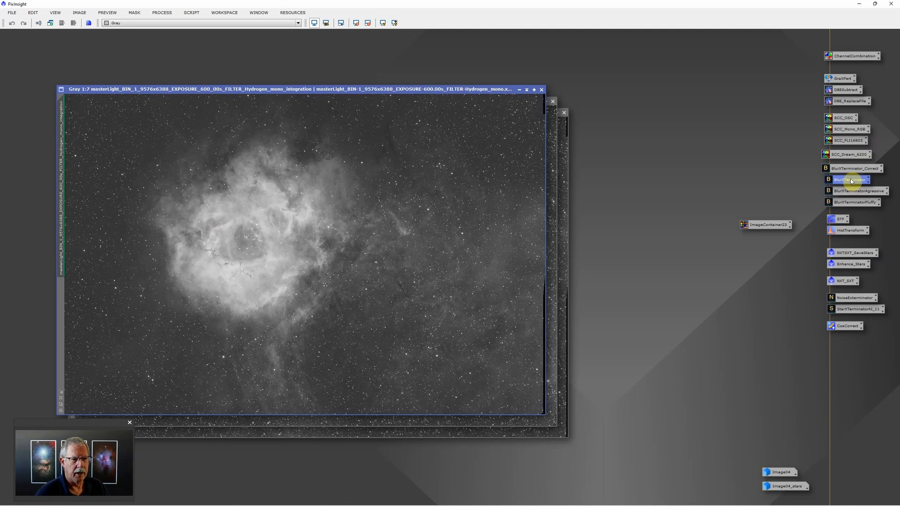
left_click_drag(852, 182, 771, 228)
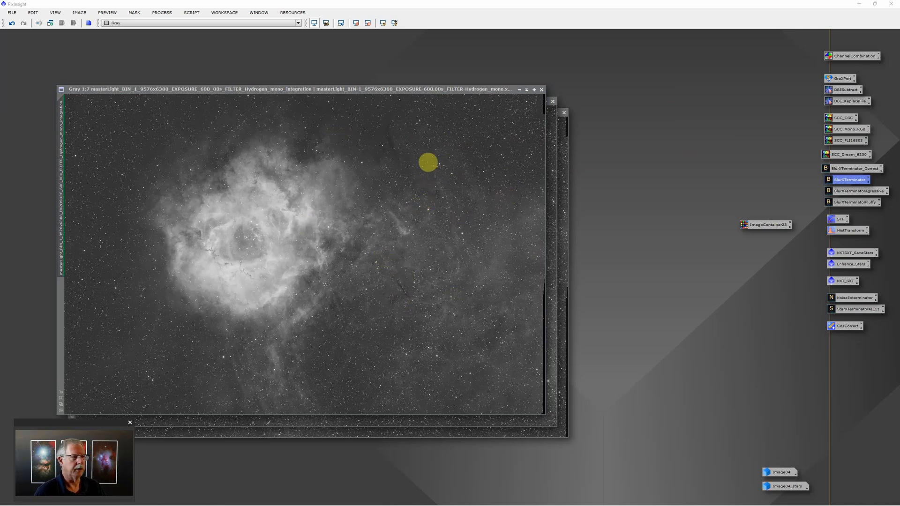
Step: Open ScreenTransferFunction and HistogramTransformation, auto-stretch the Hydrogen image, and magnify its stretch sliders for fine adjustment
double_click(839, 220)
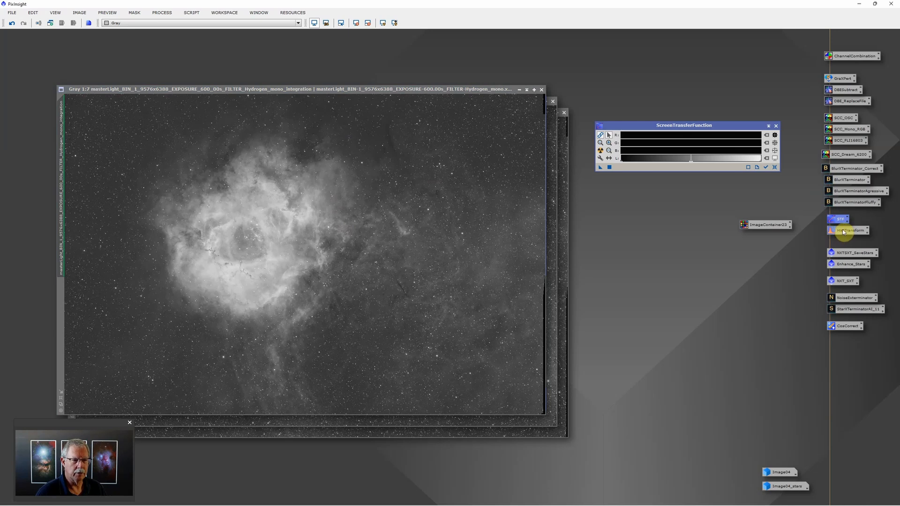
double_click(844, 230)
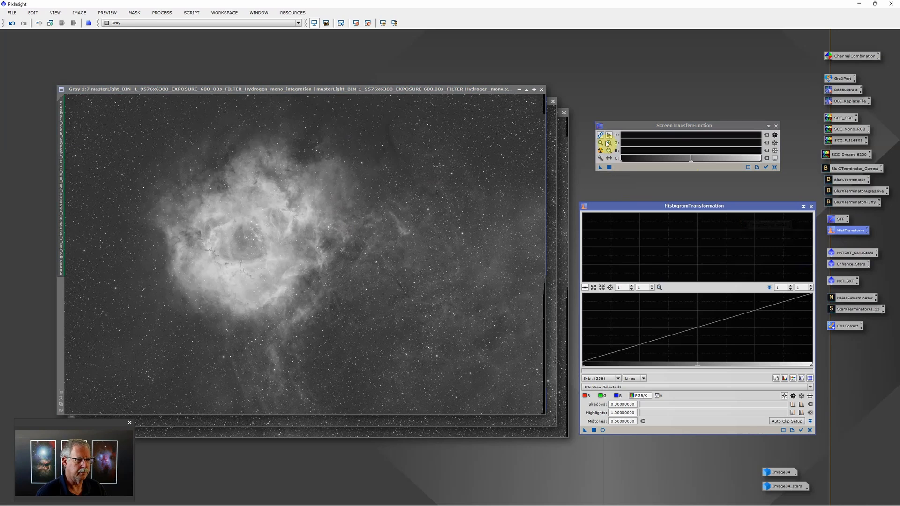
left_click(601, 154)
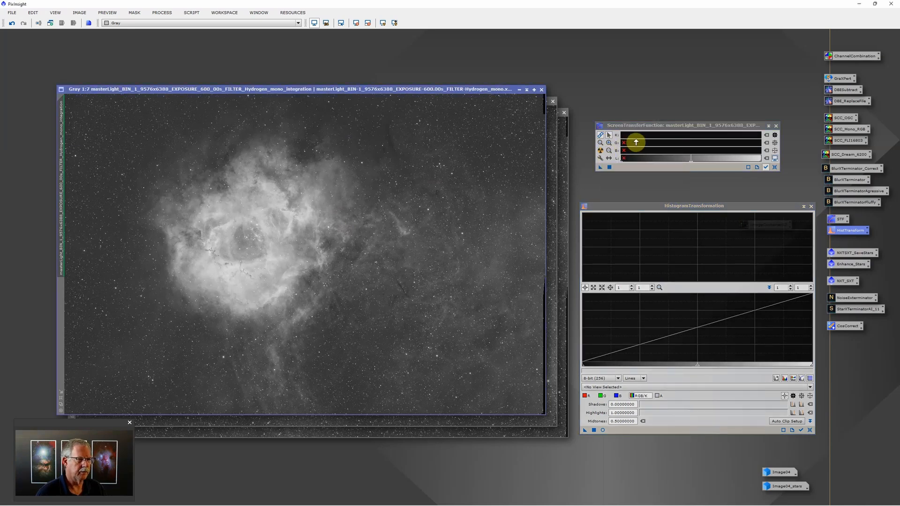
scroll(635, 142, "up", 5)
scroll(635, 140, "down", 5)
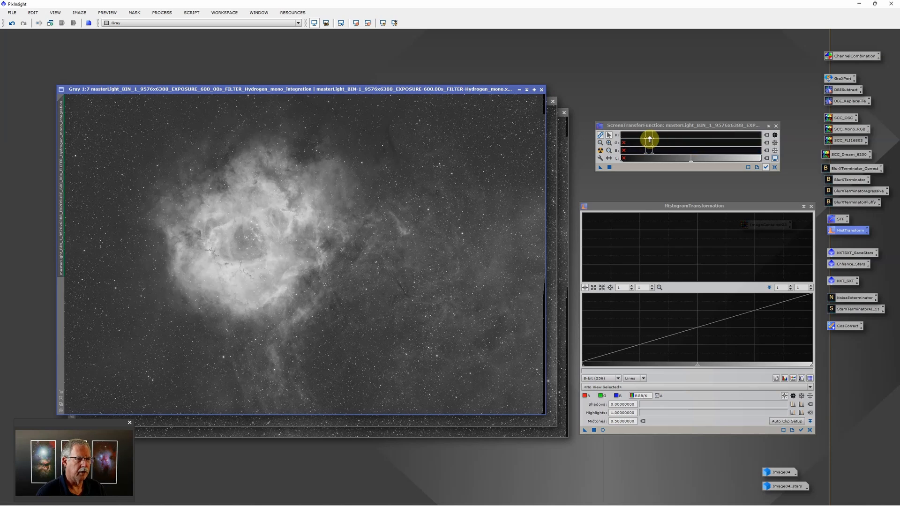
scroll(643, 138, "up", 5)
scroll(642, 139, "down", 5)
Step: Fine-tune the Hydrogen image's shadows and midtones screen stretch to darken the background around the nebula
left_click_drag(642, 138, 677, 138)
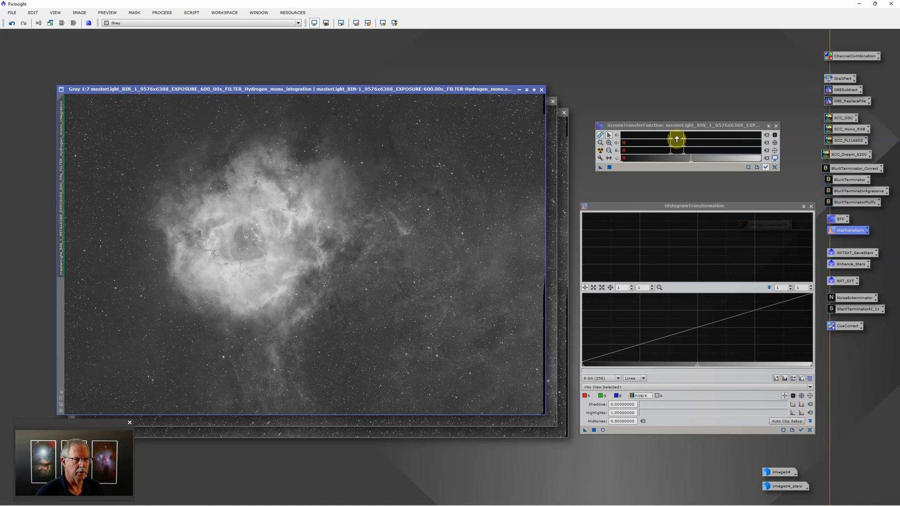
scroll(677, 139, "up", 2)
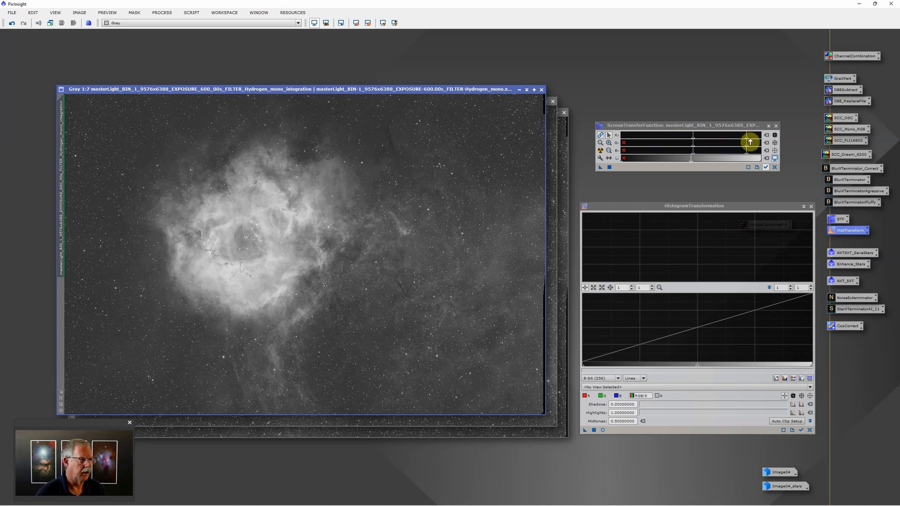
left_click_drag(747, 141, 768, 139)
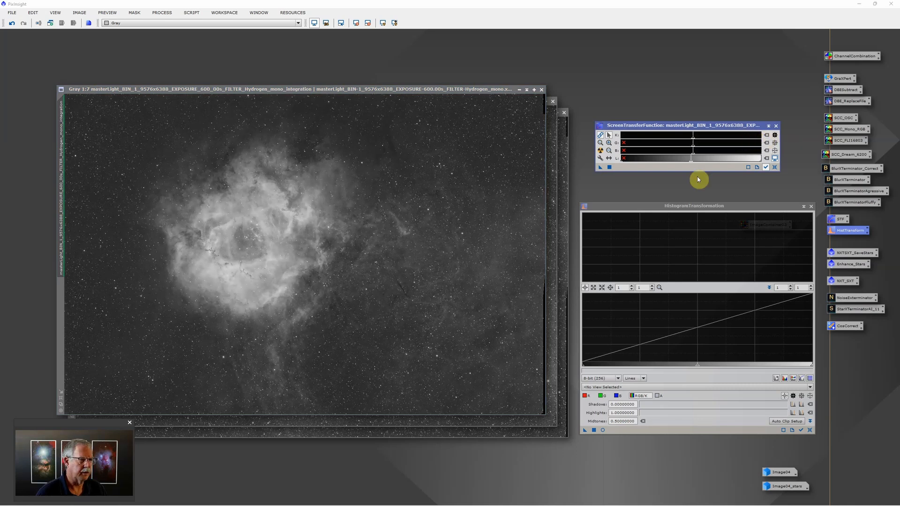
scroll(693, 139, "up", 1)
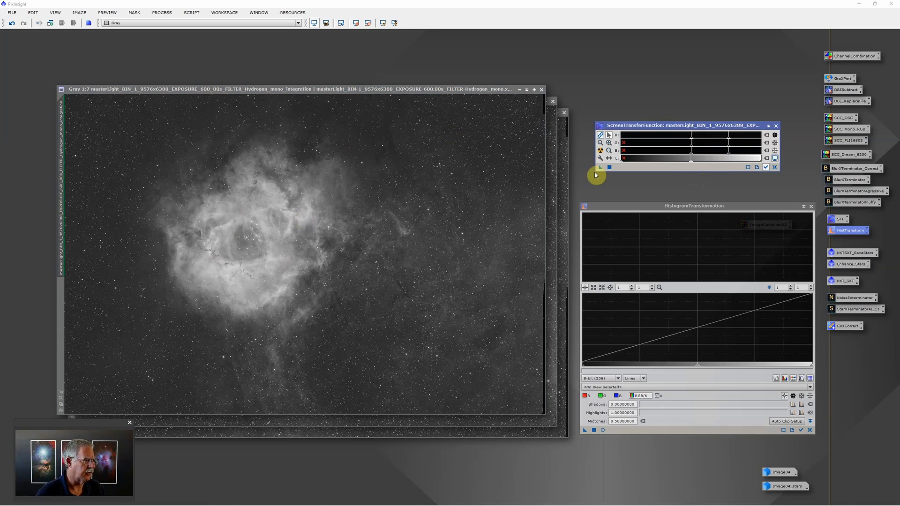
mouse_move(729, 140)
left_mouse_down()
mouse_move(740, 142)
mouse_move(691, 143)
left_mouse_up()
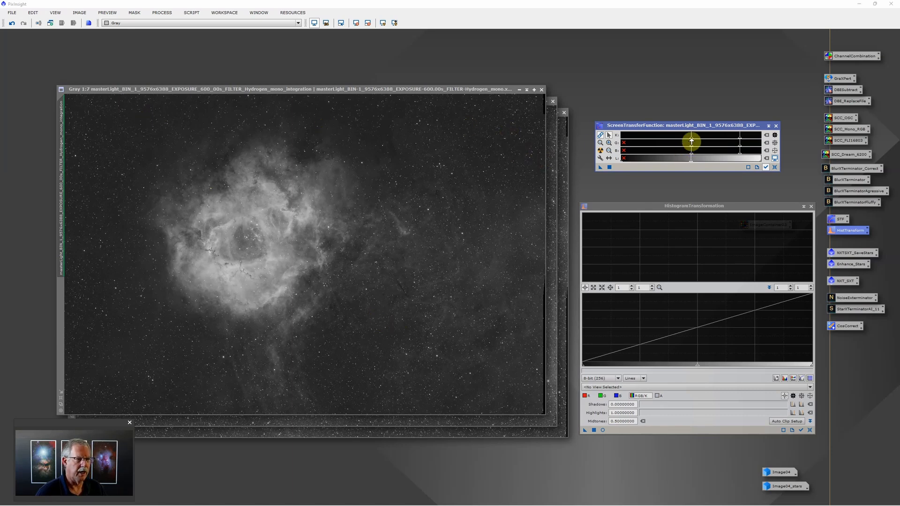
left_click_drag(691, 141, 738, 141)
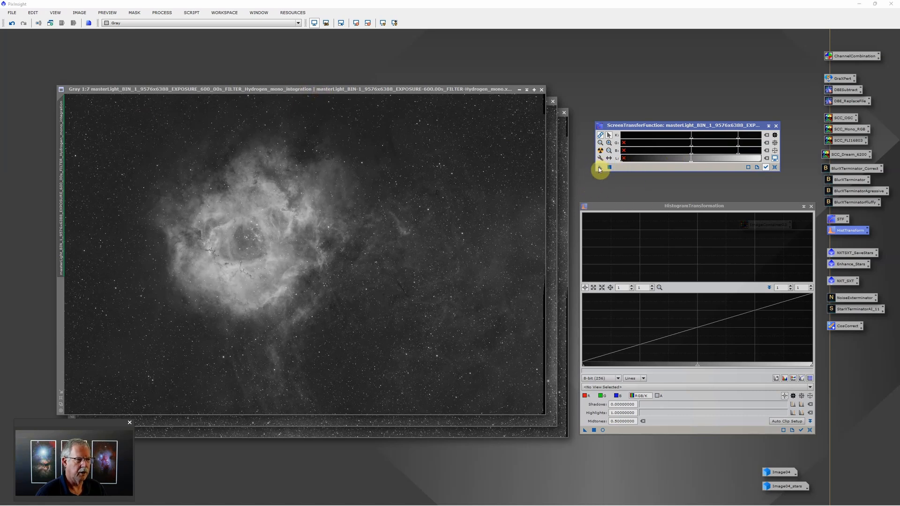
Step: Transfer the Hydrogen screen stretch to HistogramTransformation and apply it permanently to the Hydrogen image
left_click_drag(600, 168, 648, 434)
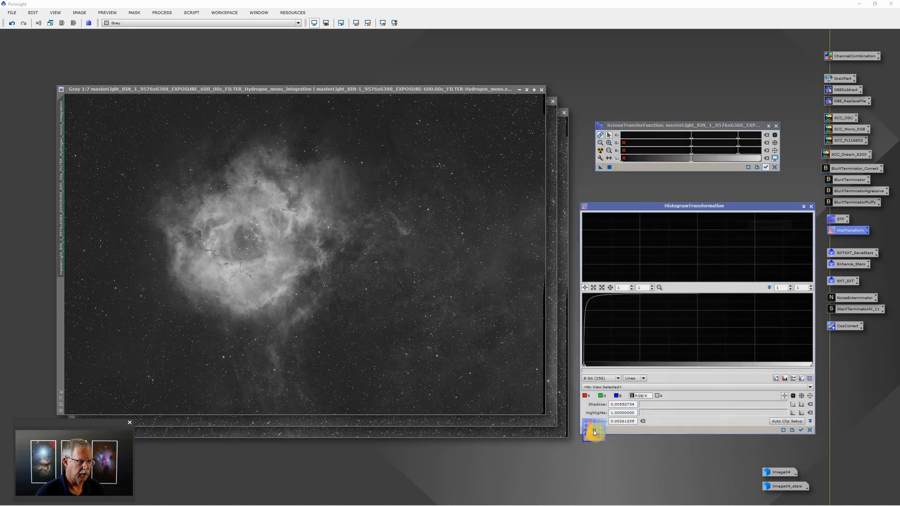
left_click(594, 430)
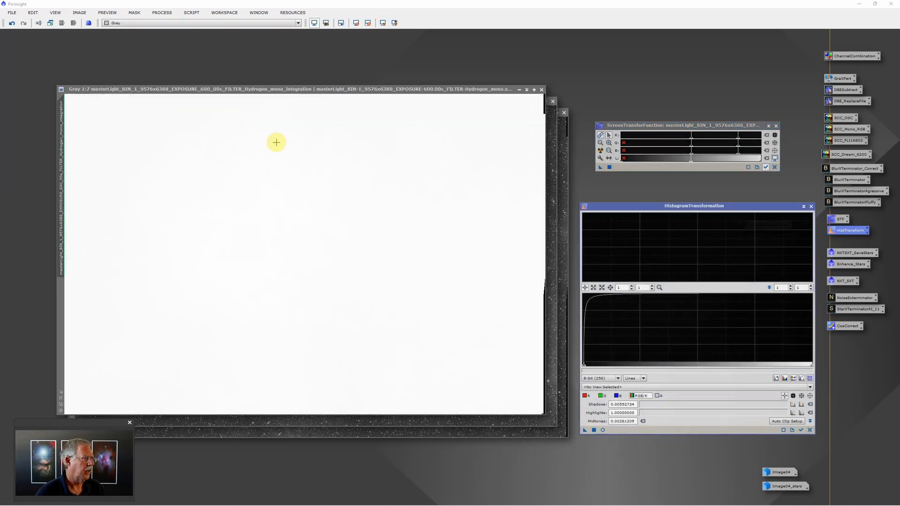
Step: Auto-stretch the Oxygen image with ScreenTransferFunction and fine-tune its shadows and midtones to darken the background
left_click(551, 165)
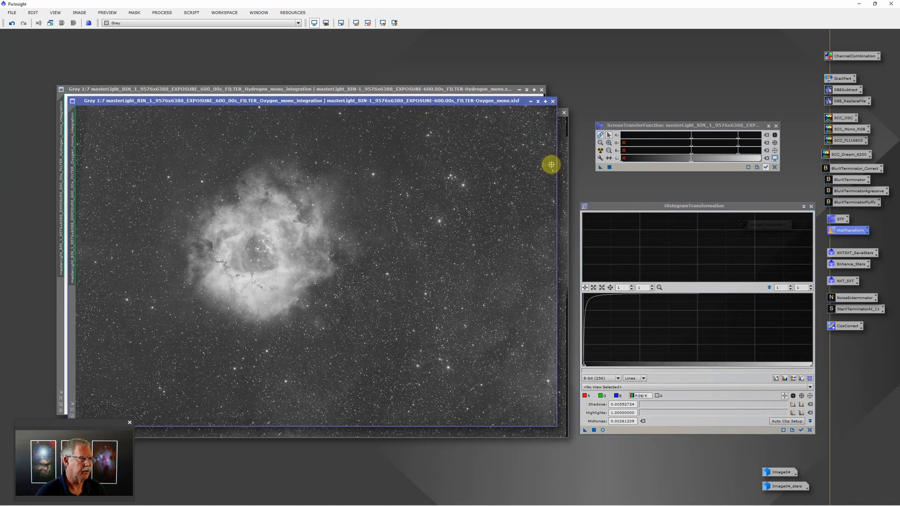
left_click(602, 151)
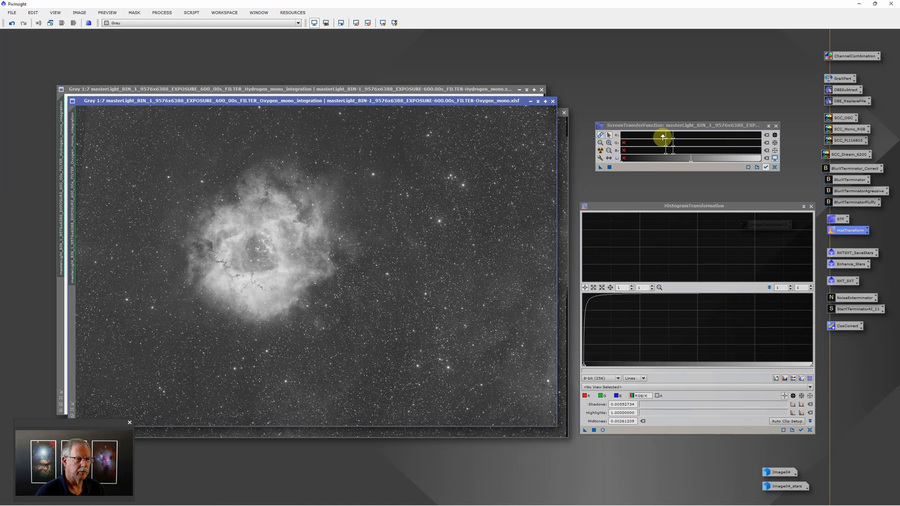
mouse_move(673, 139)
left_mouse_down()
mouse_move(718, 140)
mouse_move(677, 142)
left_mouse_up()
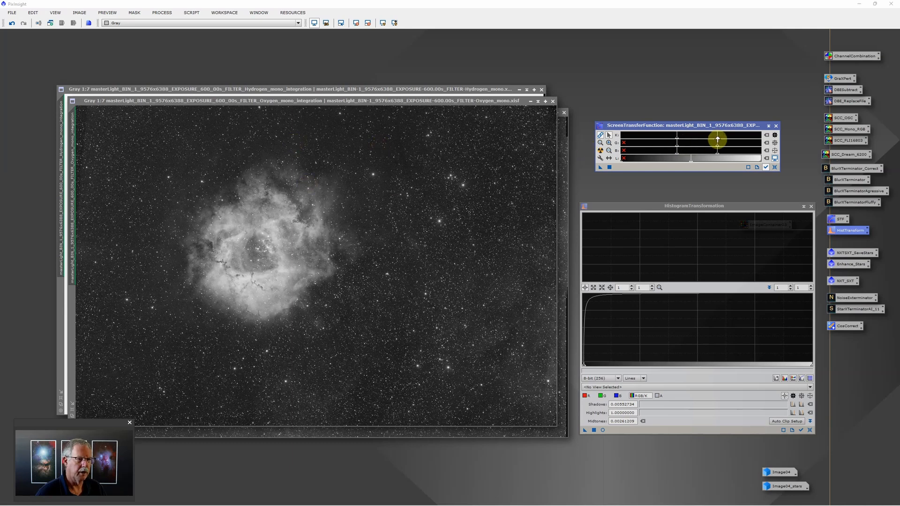
Step: Fine-tune the midtones of the oxygen image's screen stretch and apply that stretch to the image with HistogramTransformation
left_click_drag(717, 140, 715, 141)
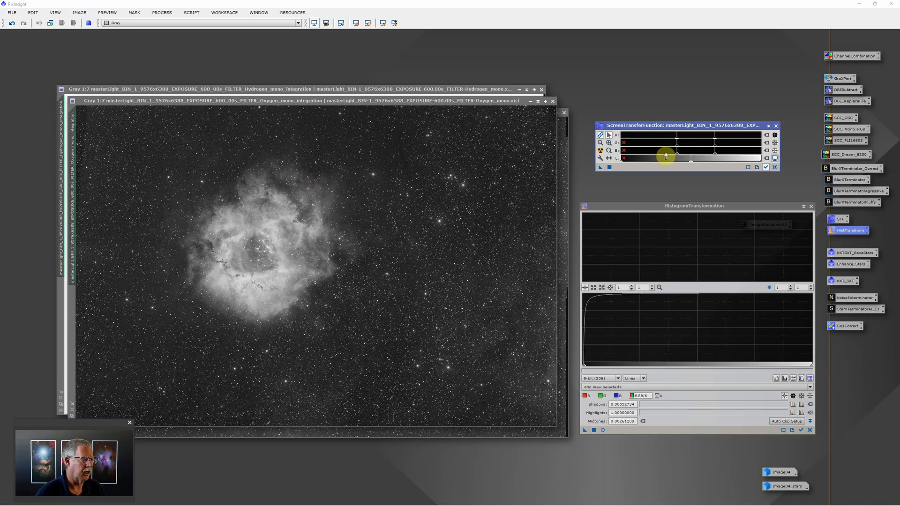
left_click_drag(601, 170, 614, 434)
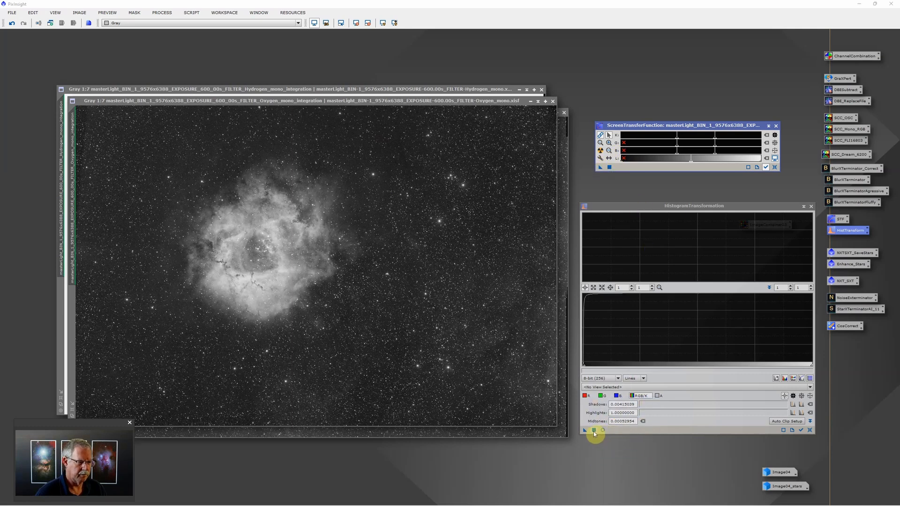
Step: Auto-stretch the sulfur image, fine-tune its screen stretch's shadows and midtones, and apply it to the image with HistogramTransformation
left_click(562, 378)
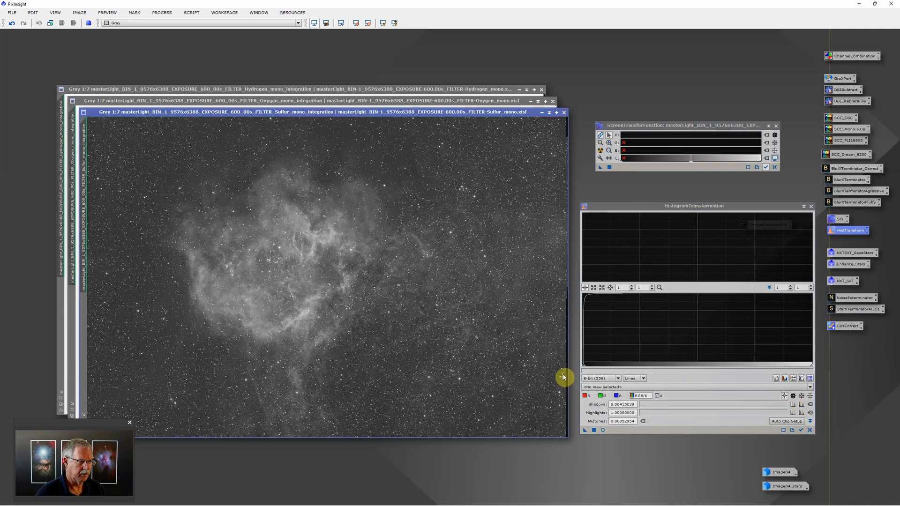
left_click(602, 151)
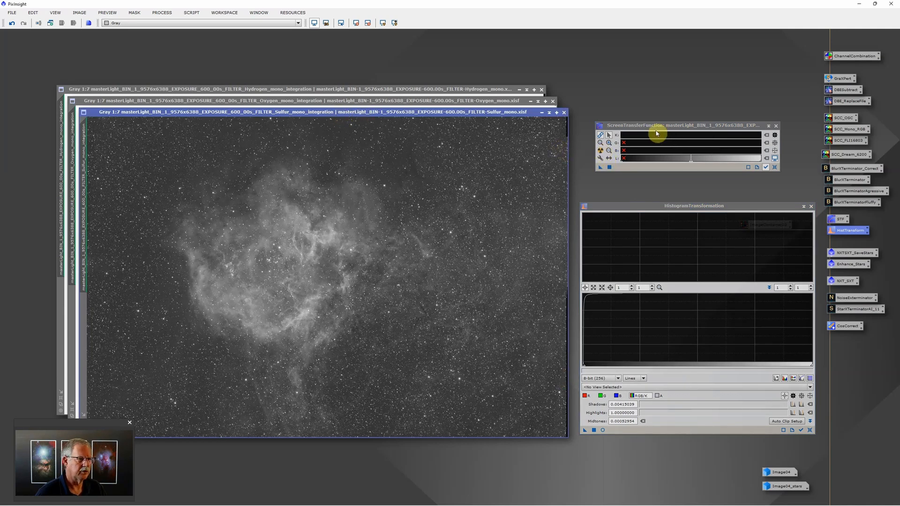
scroll(657, 139, "up", 3)
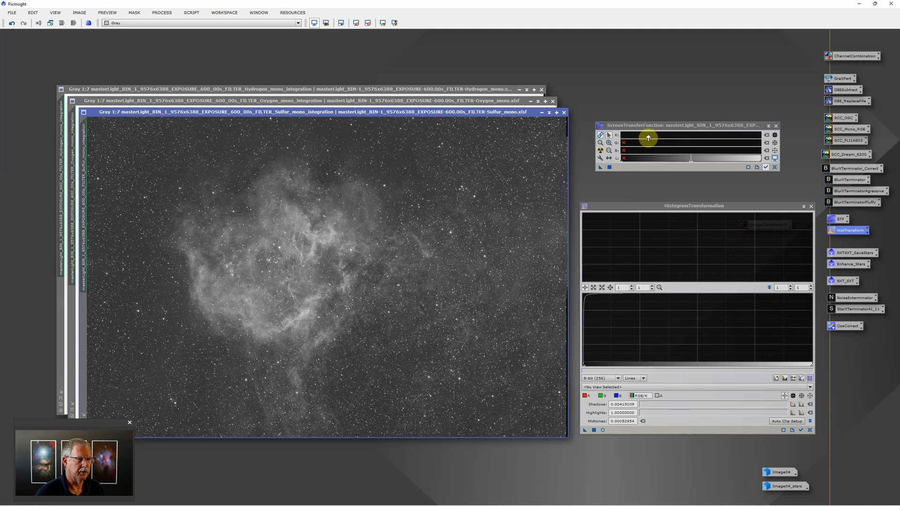
left_click_drag(649, 139, 710, 140)
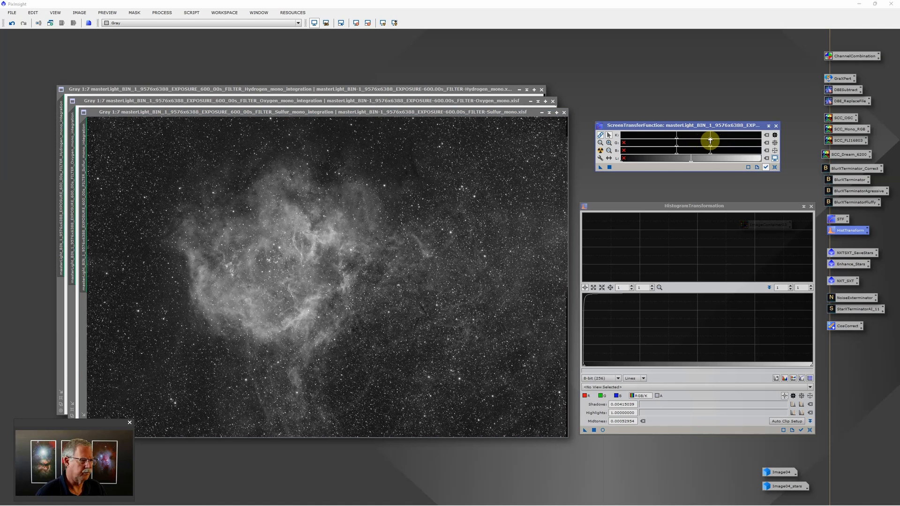
left_click_drag(710, 140, 678, 140)
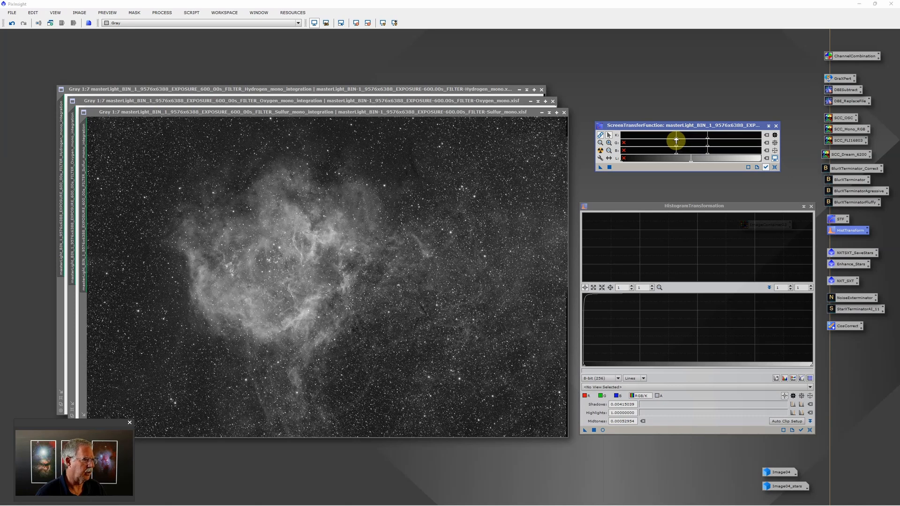
left_click_drag(708, 140, 707, 139)
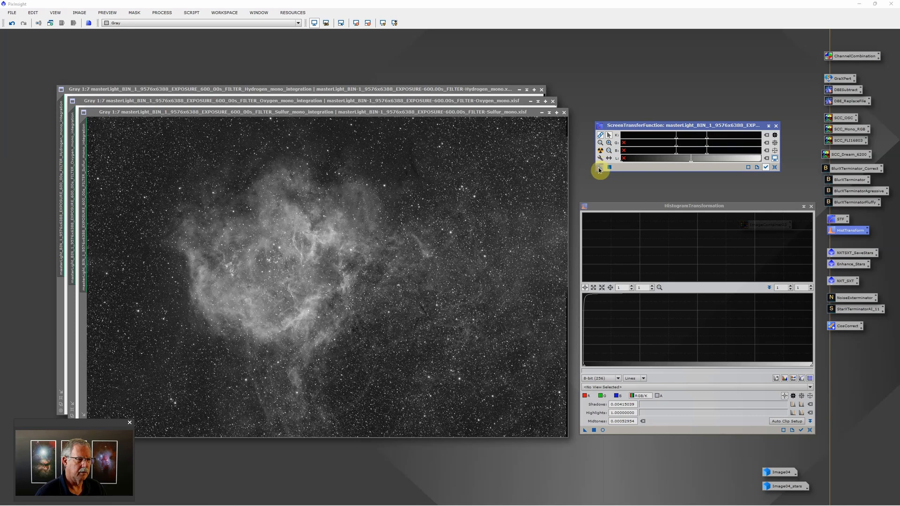
left_click_drag(600, 169, 589, 432)
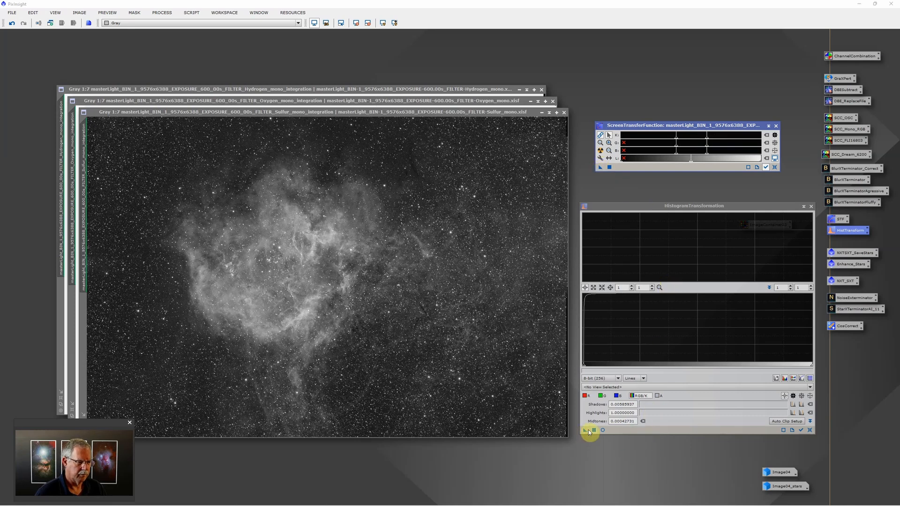
left_click(594, 430)
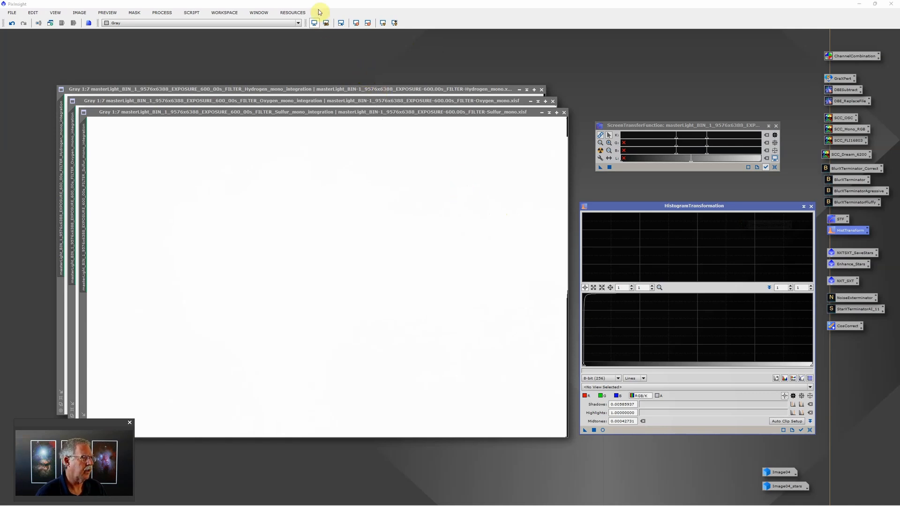
Step: Turn off the screen stretch on the sulfur, oxygen and hydrogen images and close the ScreenTransferFunction and HistogramTransformation windows
left_click(314, 25)
left_click(362, 101)
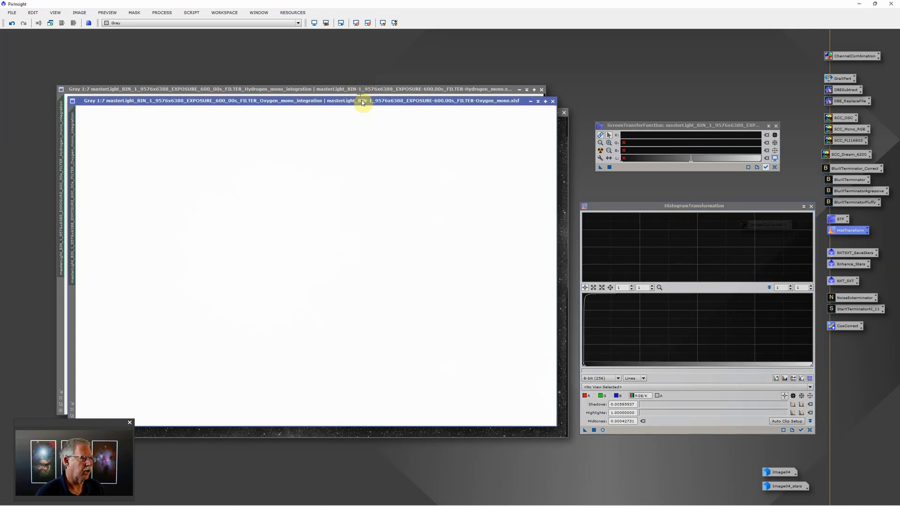
left_click(314, 23)
left_click(355, 90)
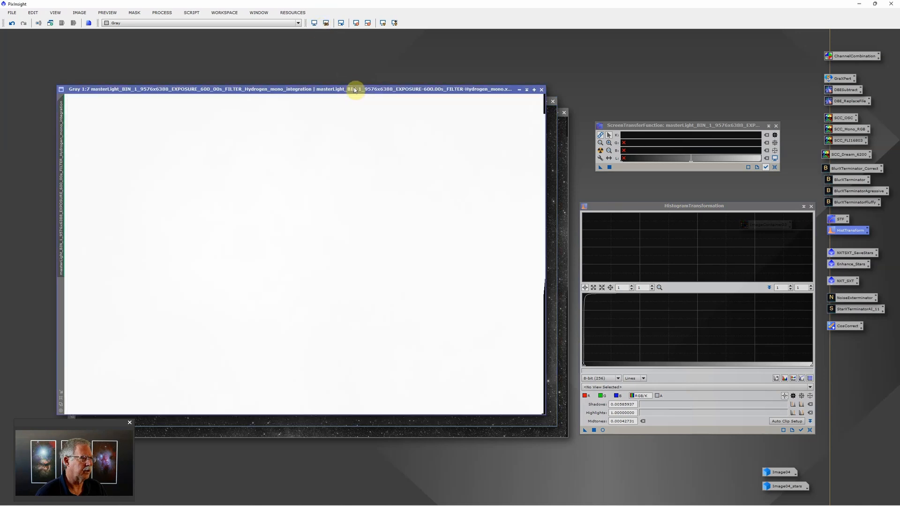
left_click(315, 23)
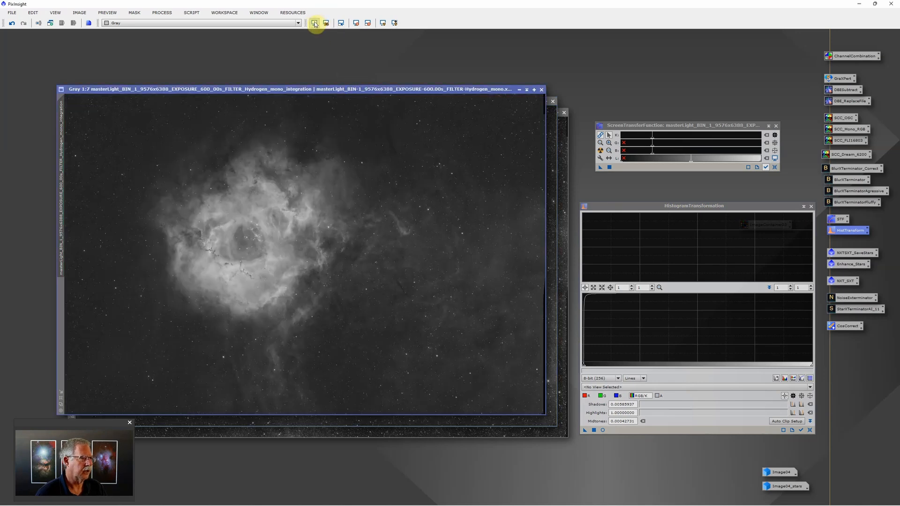
left_click(776, 125)
left_click(811, 206)
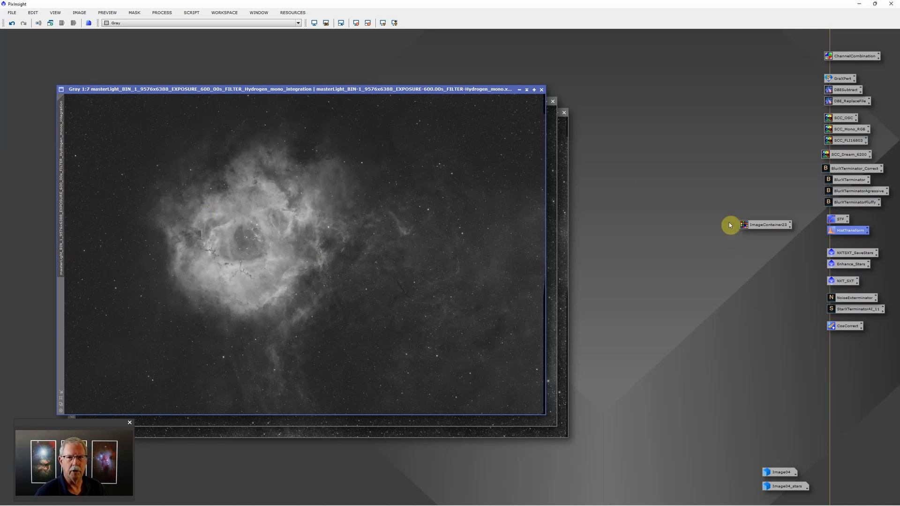
Step: Run the NXT_SXT process container on the image container and move the hydrogen image window aside
left_click(847, 282)
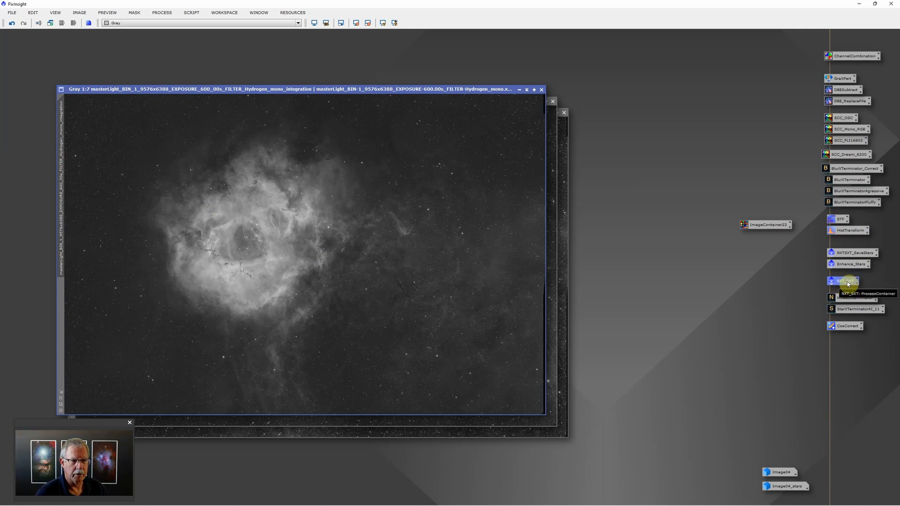
left_click_drag(849, 283, 770, 225)
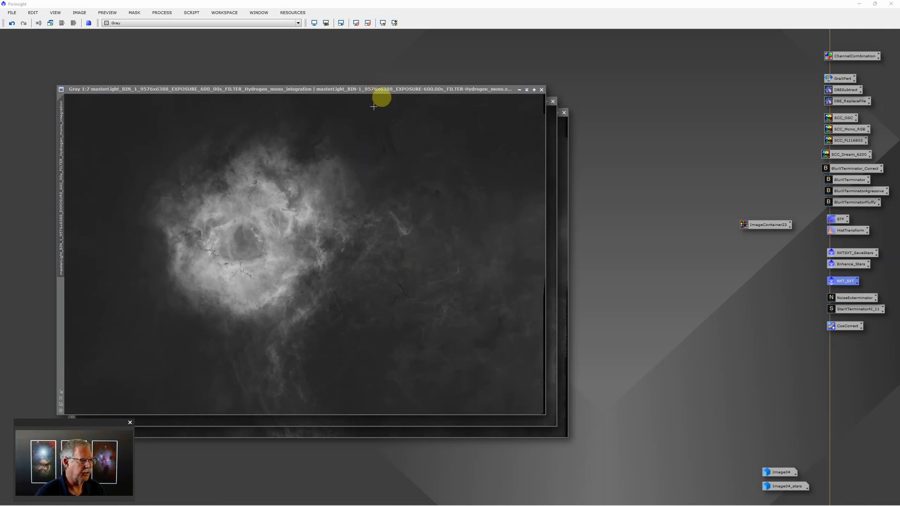
left_click_drag(355, 92, 430, 73)
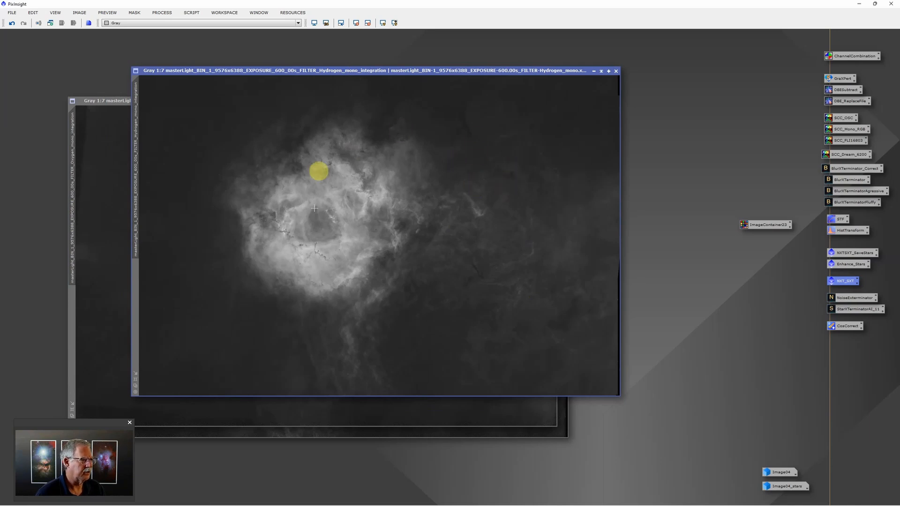
Step: Begin saving the hydrogen image as a new file, choosing the Rosette folder inside NUC2 Data in the D: drive's Astro folder
left_click(11, 13)
left_click(44, 86)
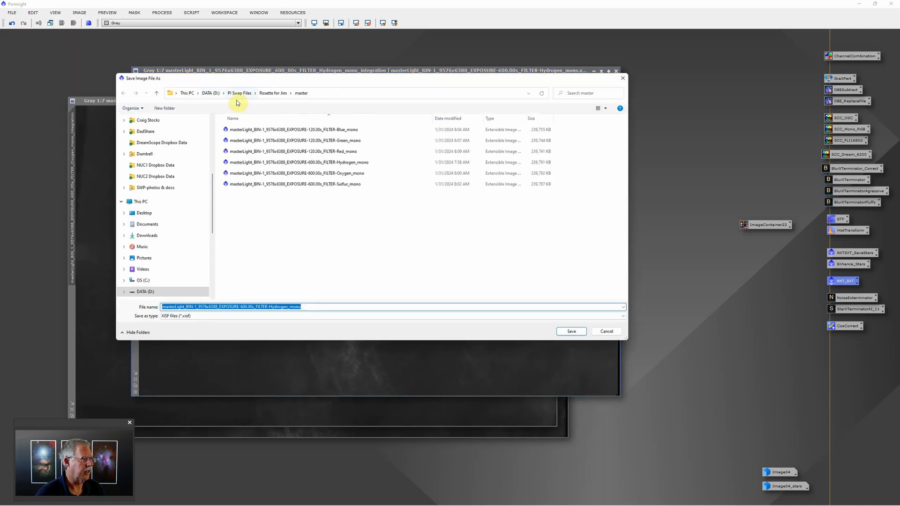
left_click(211, 93)
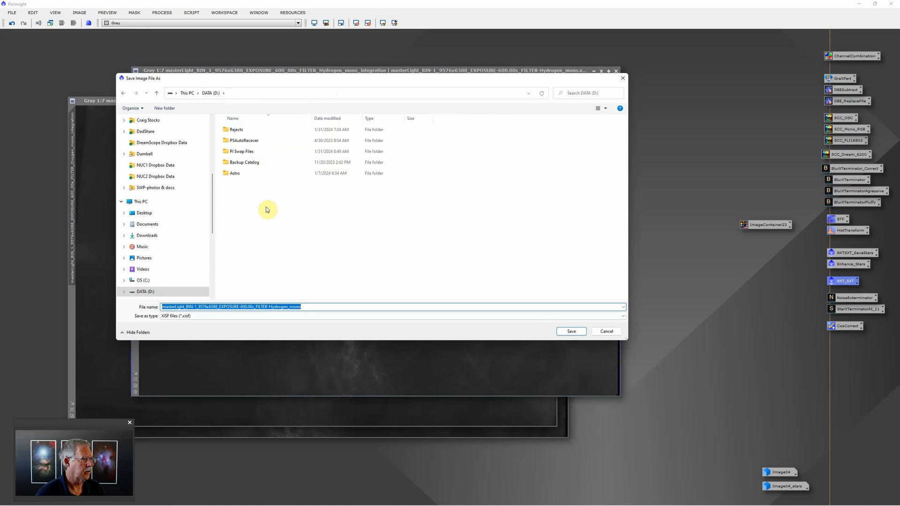
double_click(249, 174)
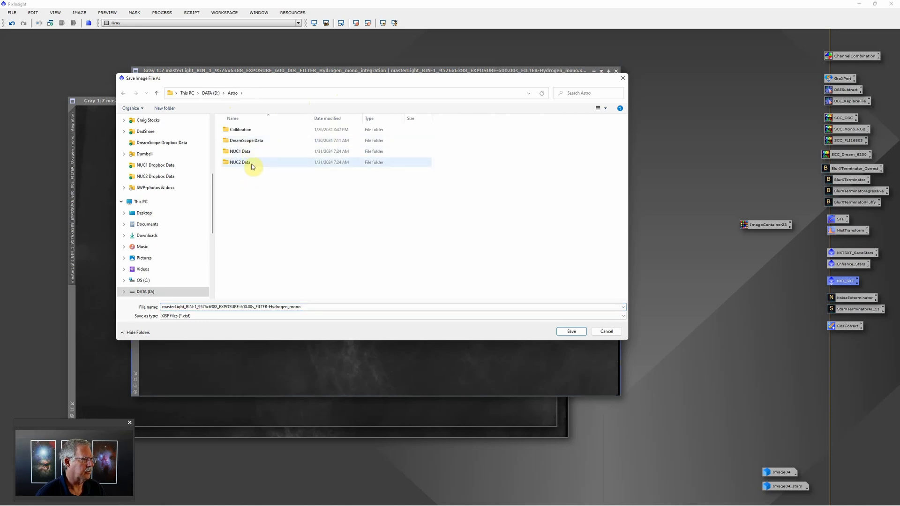
double_click(252, 163)
double_click(251, 130)
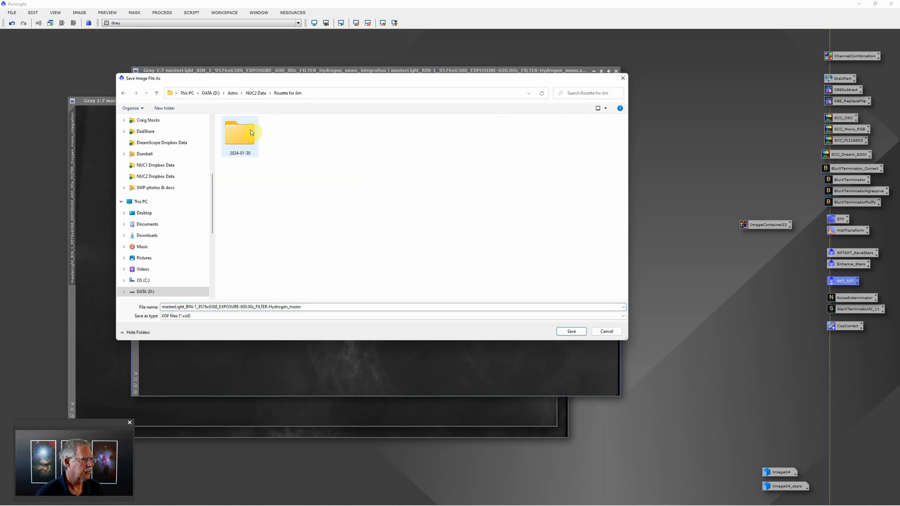
Step: Save the hydrogen image as an uncompressed TIFF in 16-bit unsigned integer format and minimise its window
left_click(240, 317)
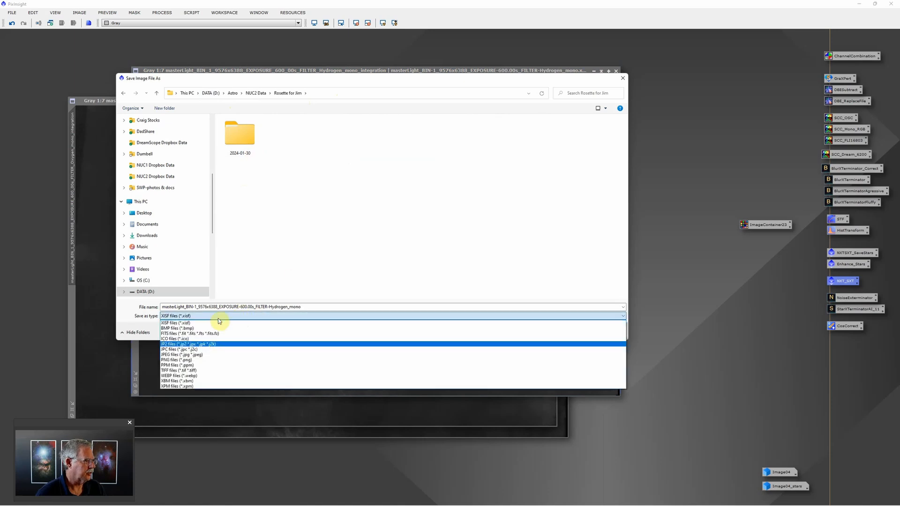
left_click(179, 371)
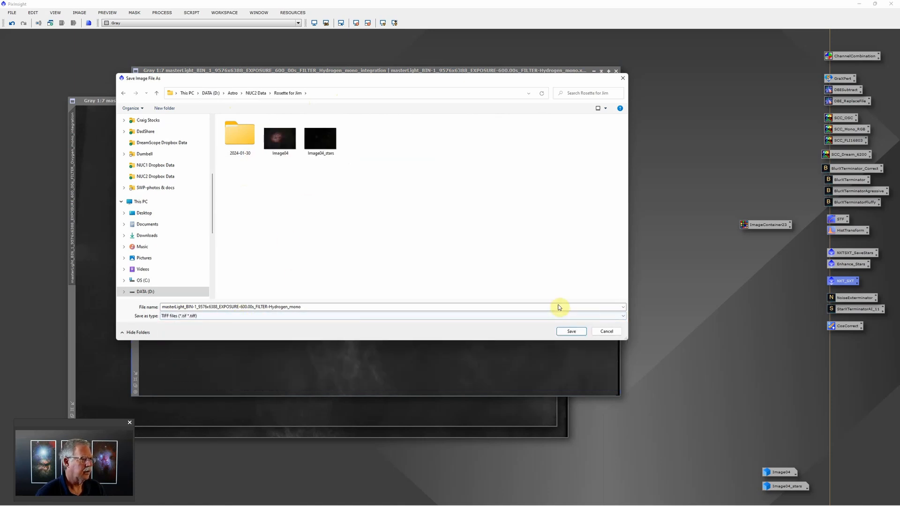
left_click(573, 332)
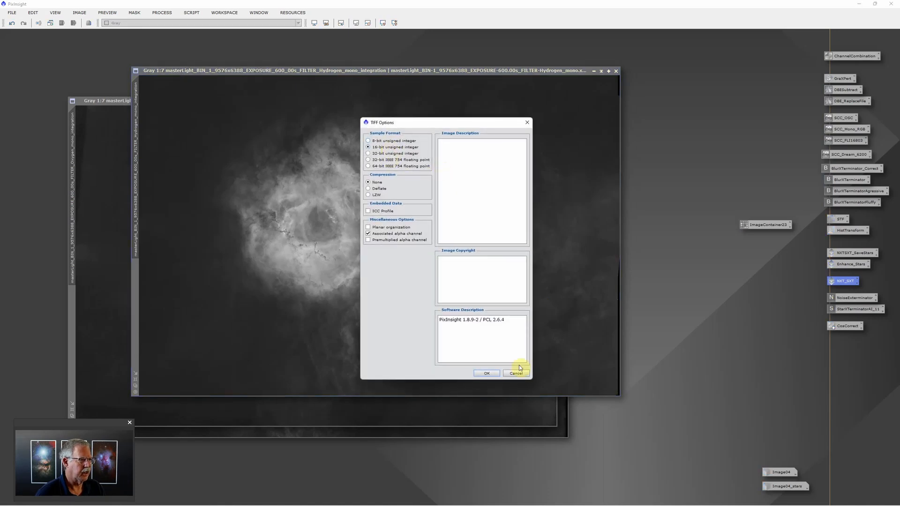
left_click(489, 373)
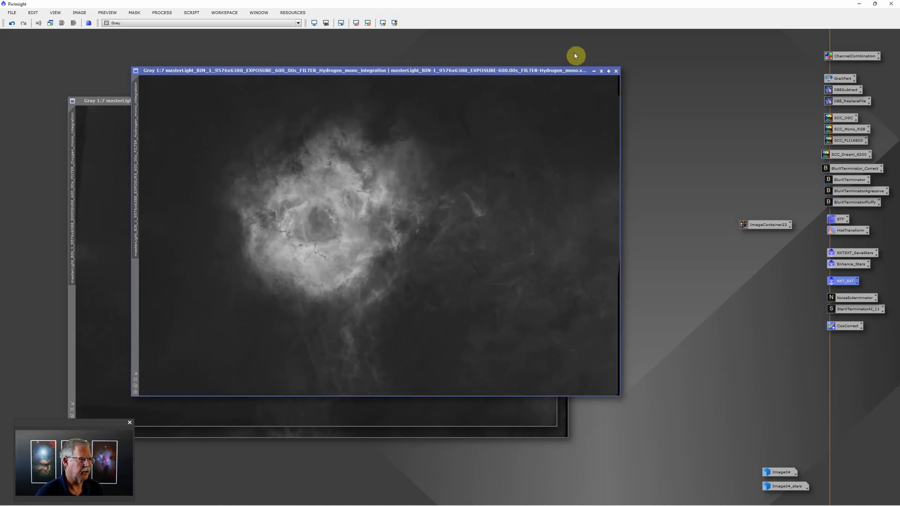
left_click(594, 71)
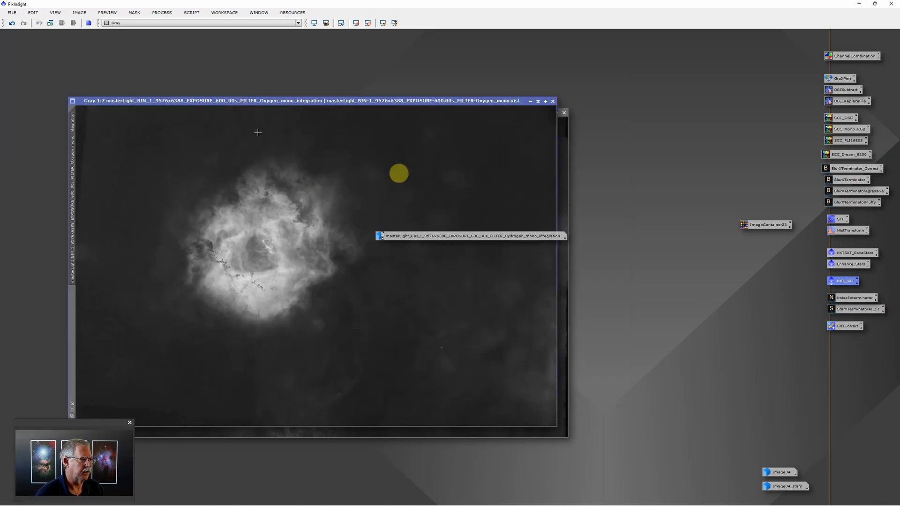
Step: Begin saving the oxygen image as a new file, choosing the same Rosette folder in Astro > NUC2 Data
left_click(12, 12)
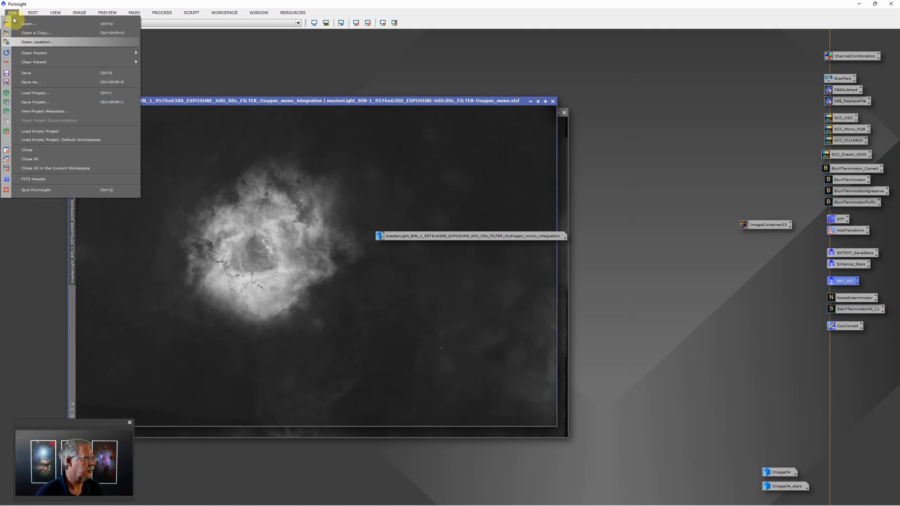
left_click(45, 85)
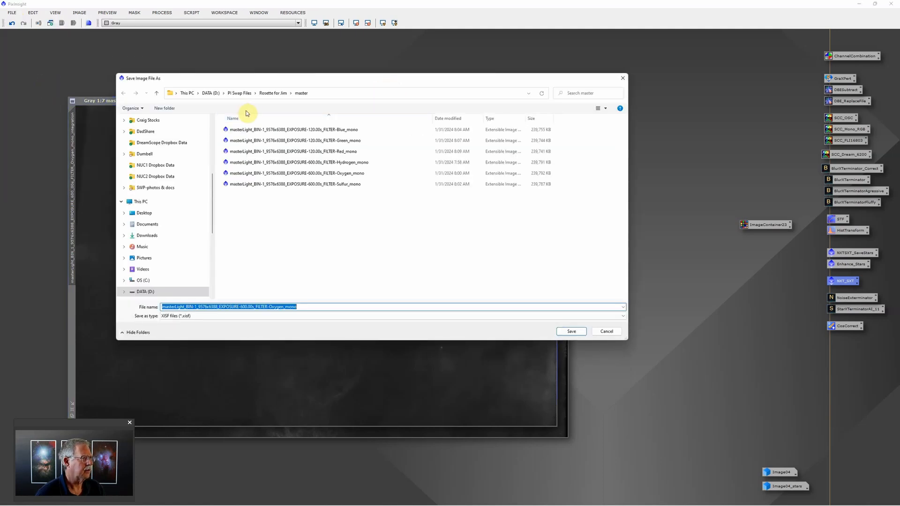
left_click(210, 93)
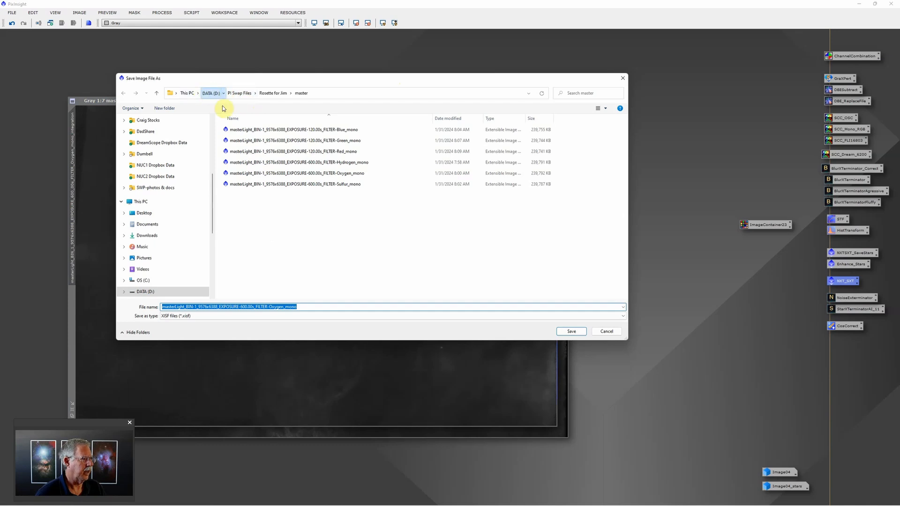
double_click(236, 173)
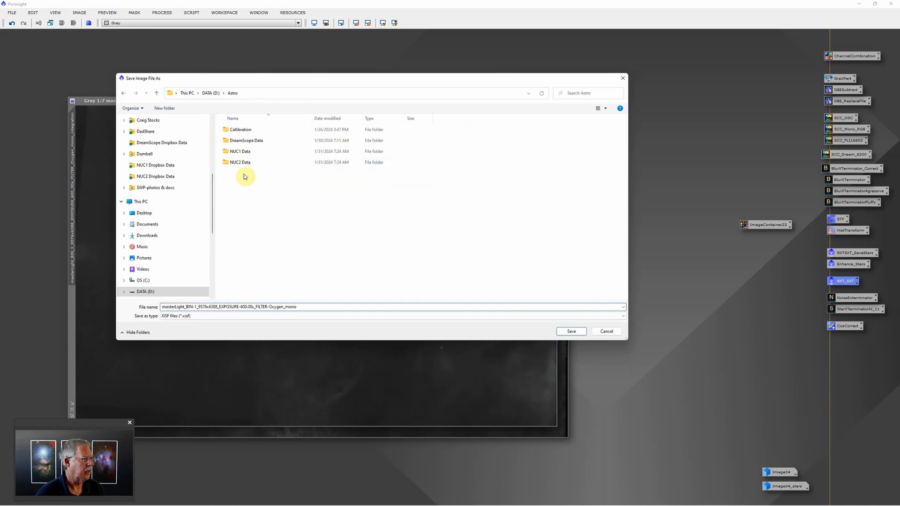
double_click(250, 163)
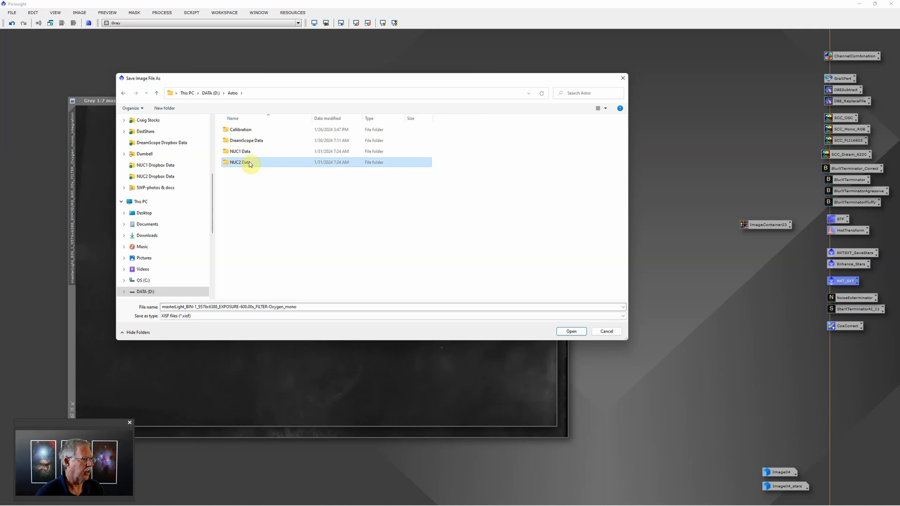
double_click(249, 132)
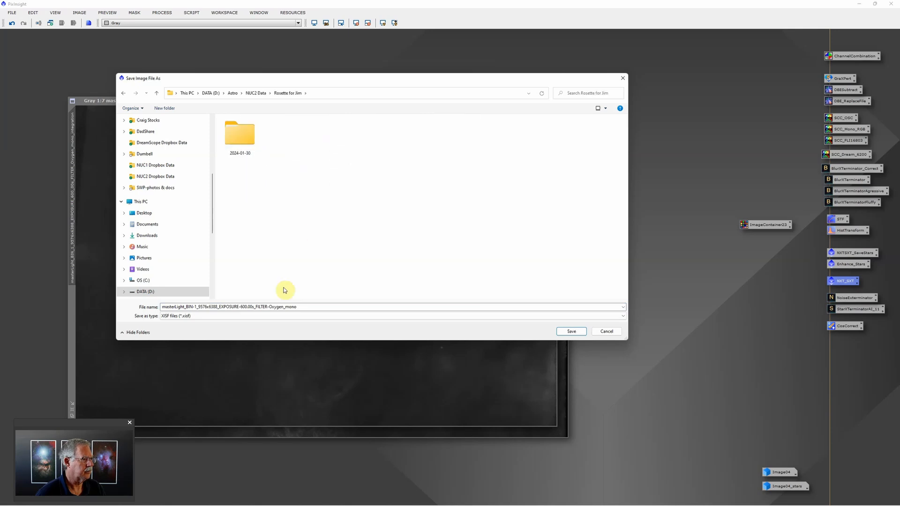
Step: Save the oxygen image in TIFF format without compression
left_click(232, 317)
left_click(176, 371)
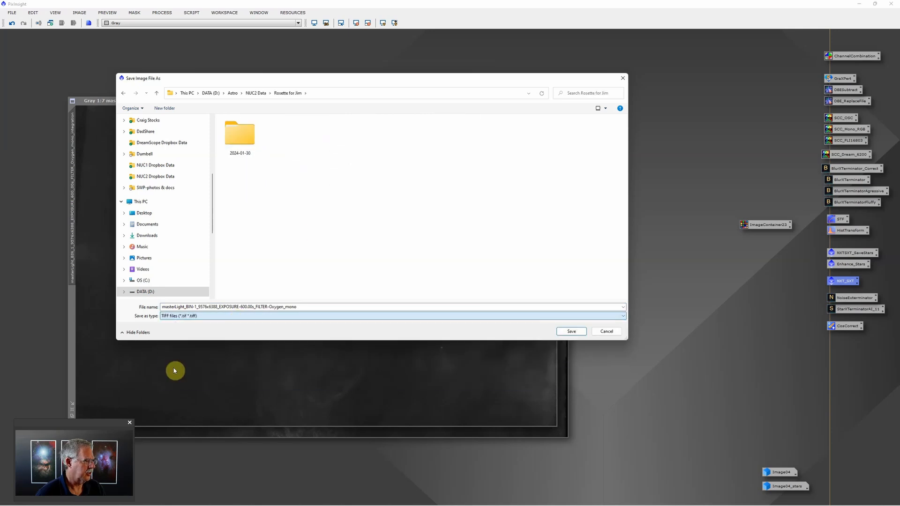
left_click(573, 331)
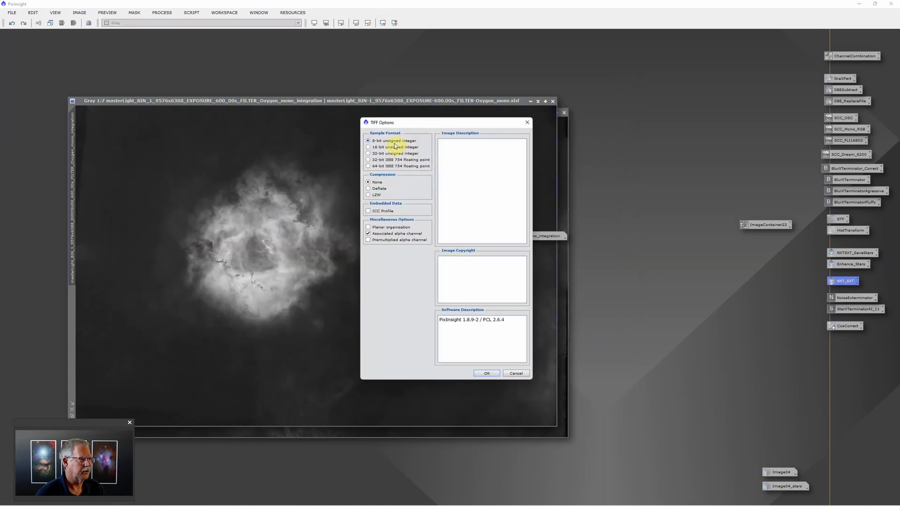
left_click(488, 373)
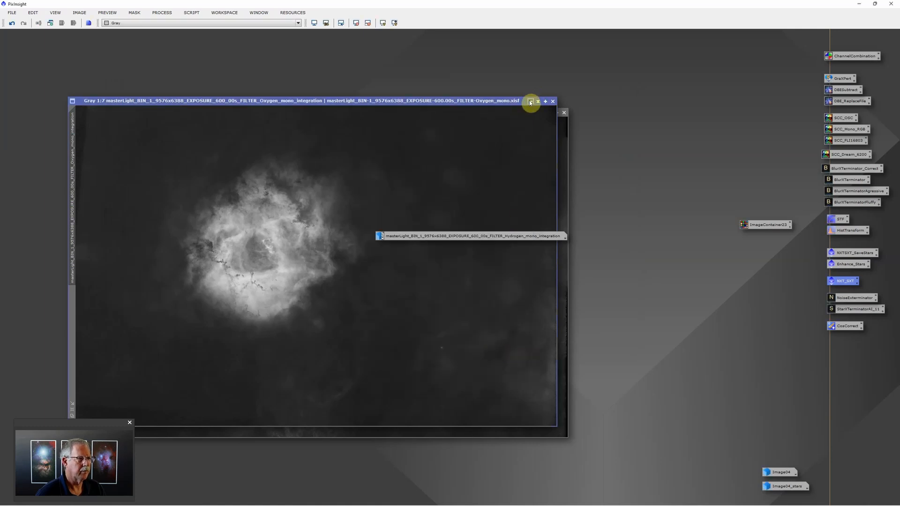
Step: Minimise the oxygen image and begin saving the sulfur image as a new file in the Rosette folder of D: > Astro > NUC2 Data
left_click(530, 100)
left_click(12, 12)
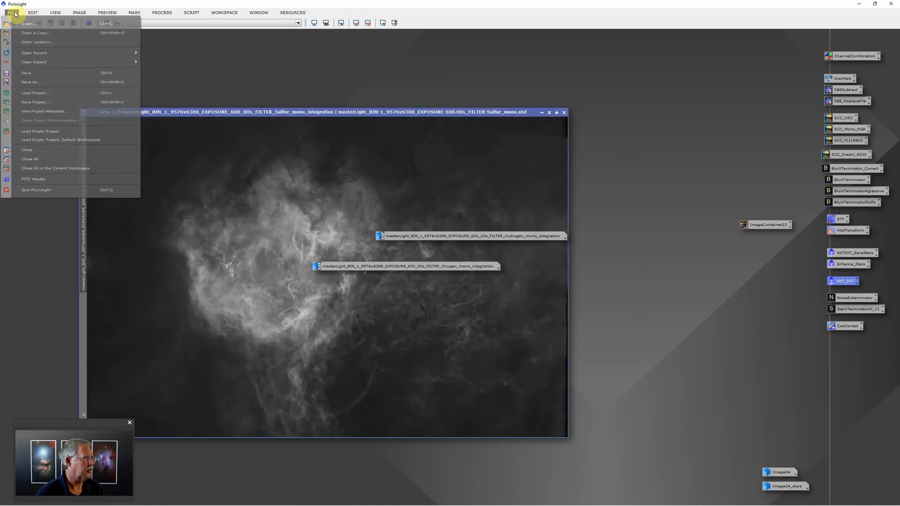
left_click(44, 82)
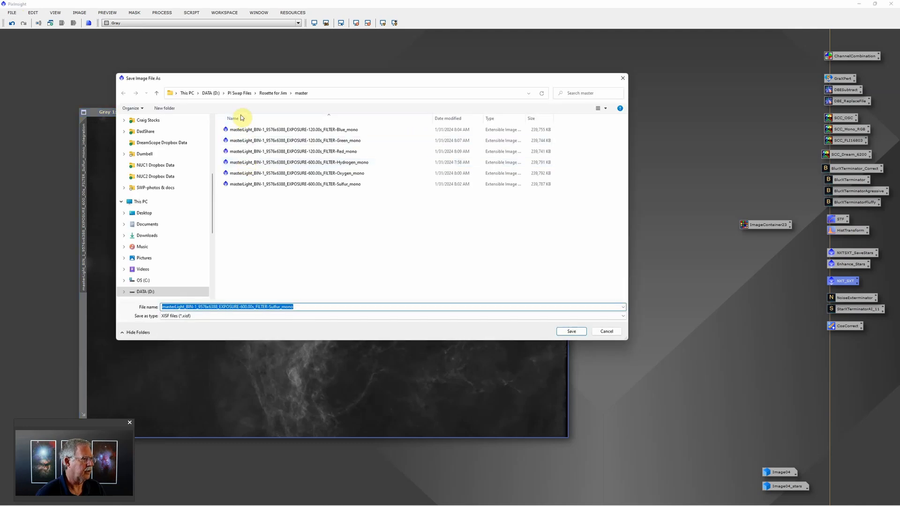
left_click(209, 93)
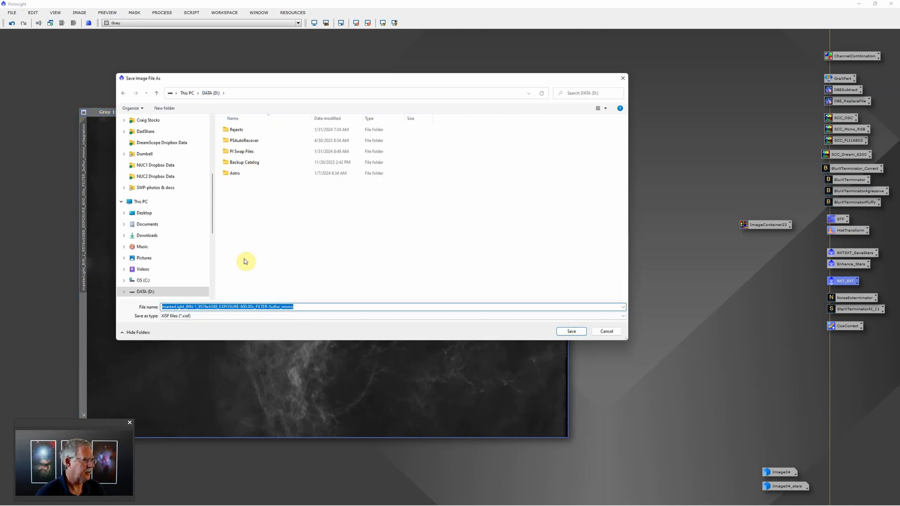
left_click(246, 173)
double_click(246, 173)
left_click(244, 163)
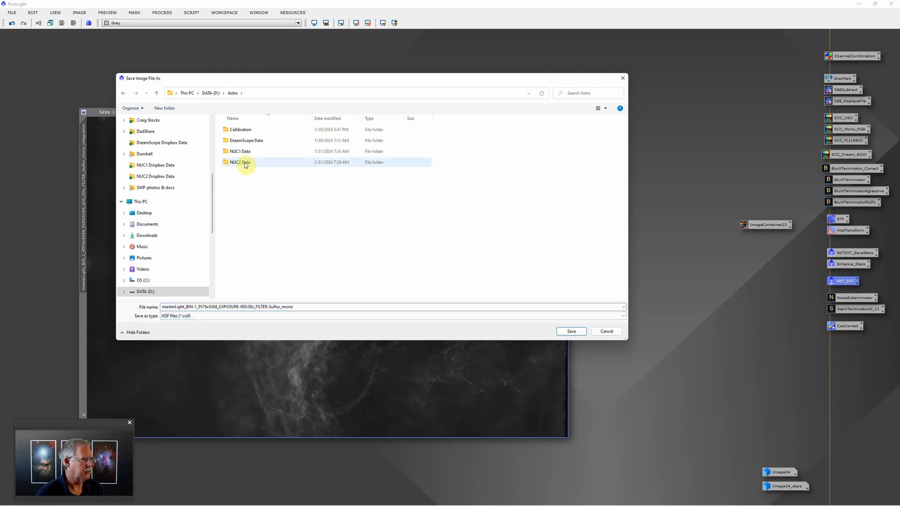
double_click(245, 165)
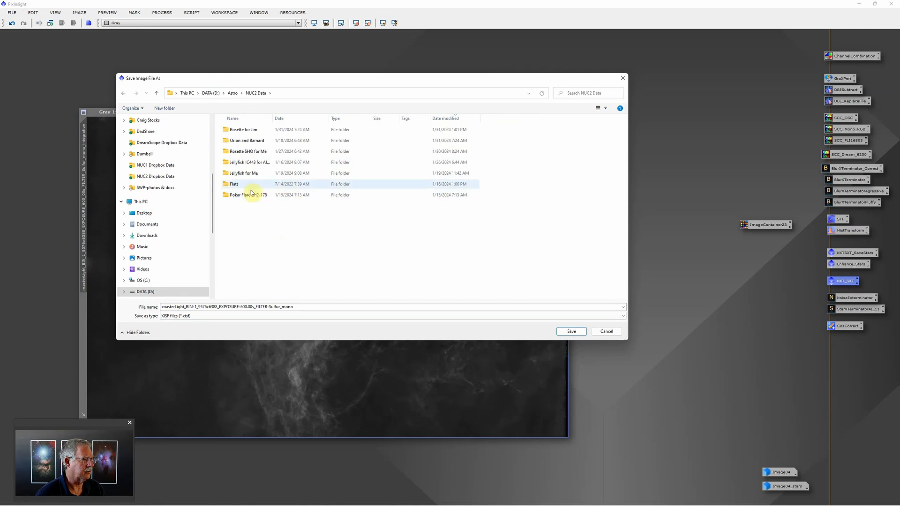
double_click(252, 132)
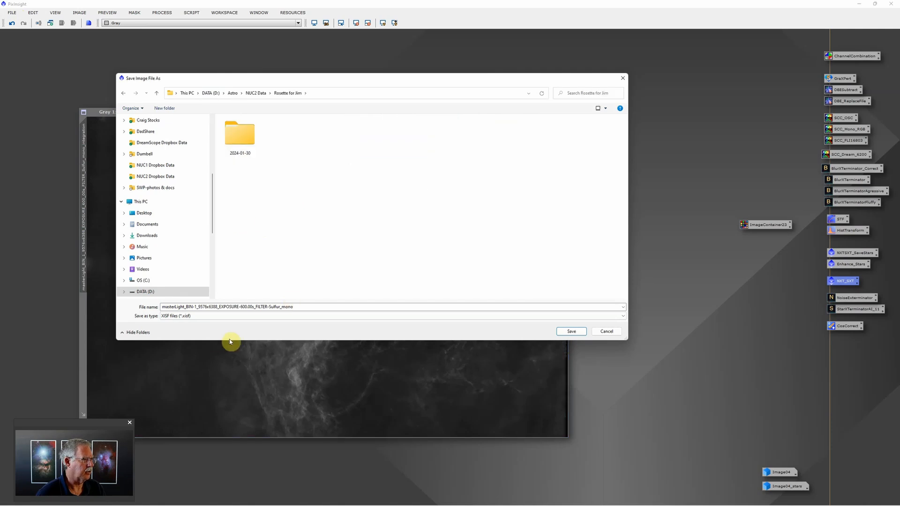
Step: Save the sulfur image as an uncompressed 16-bit unsigned integer TIFF and restore the minimised oxygen and hydrogen image windows
left_click(190, 316)
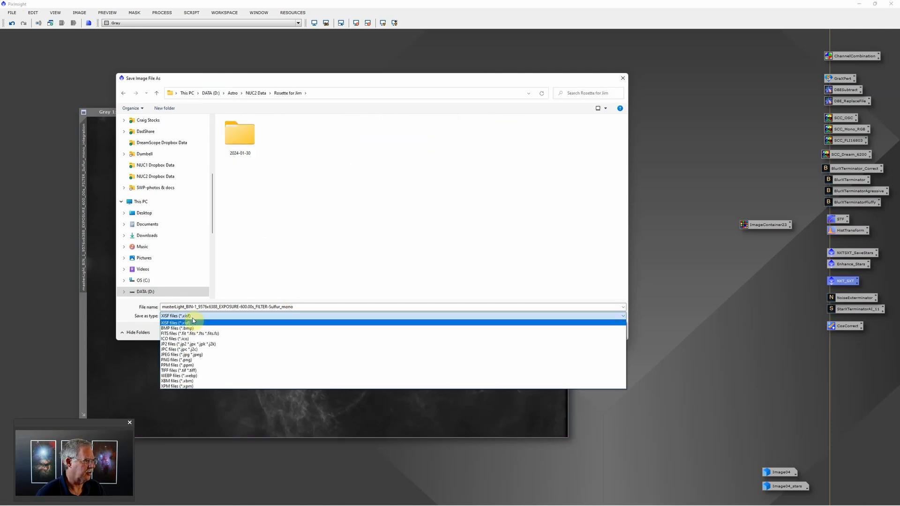
left_click(190, 372)
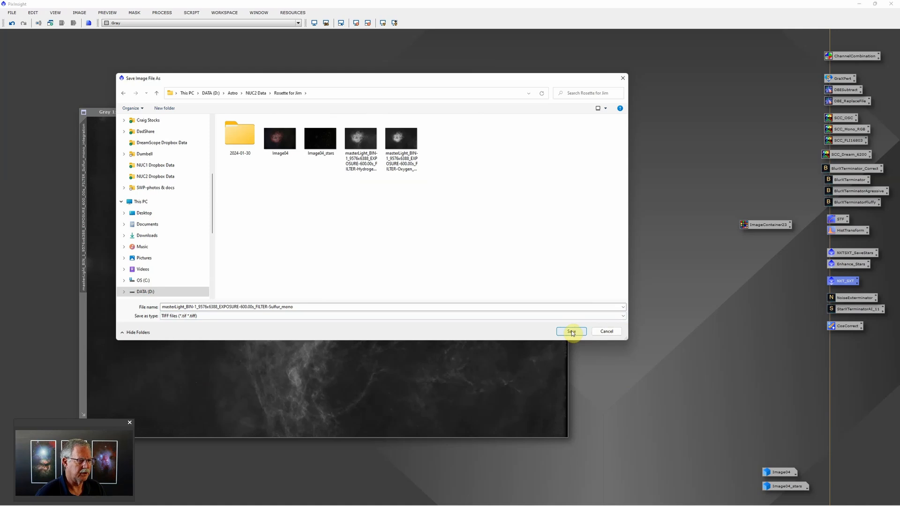
left_click(571, 332)
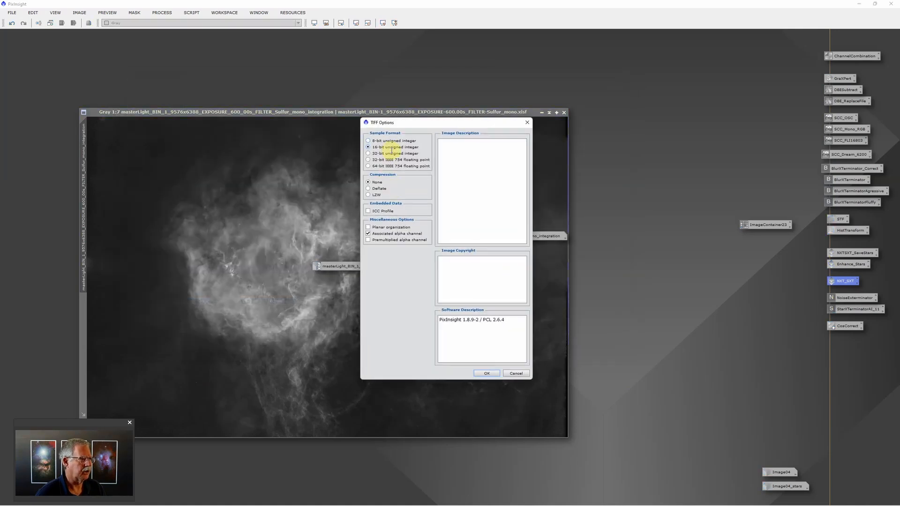
left_click(487, 374)
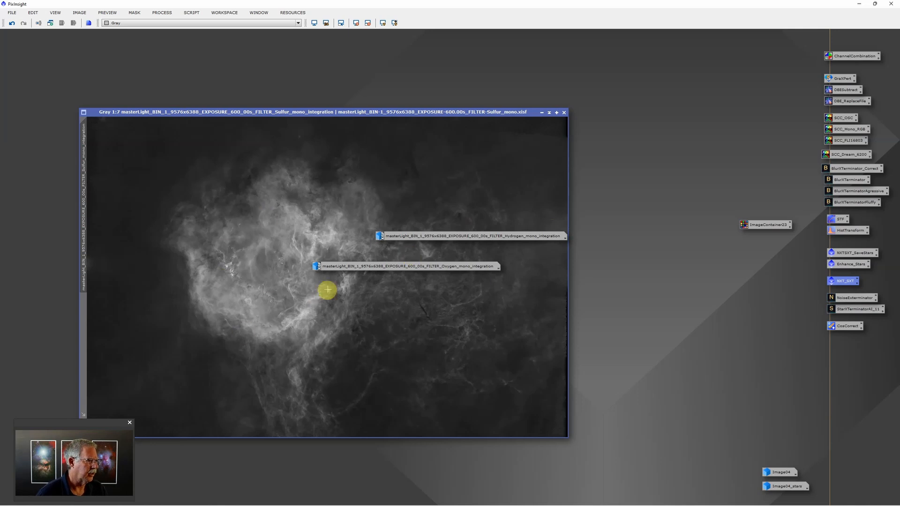
double_click(416, 267)
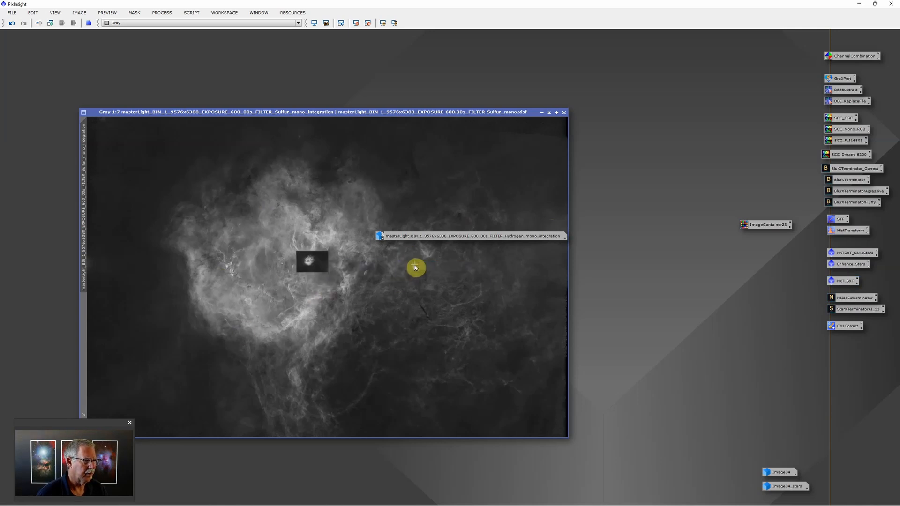
double_click(493, 238)
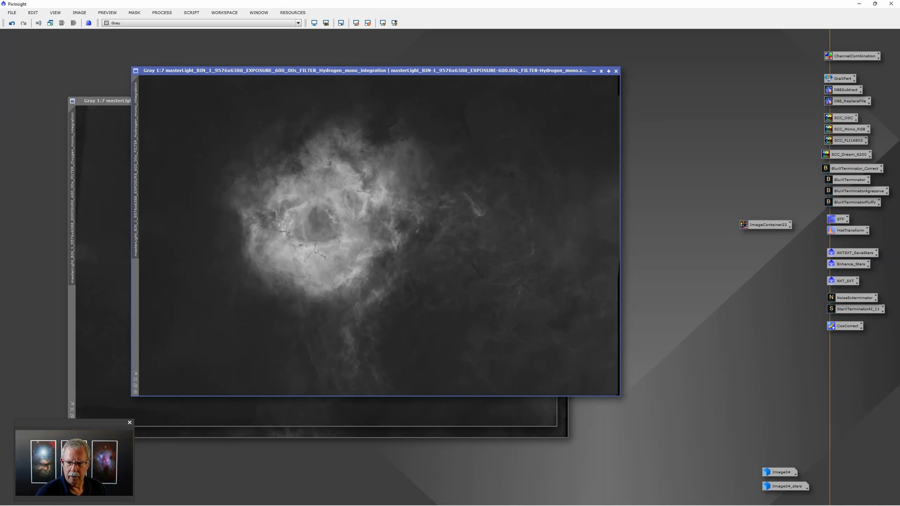
Step: Switch to Photoshop and close the open Rosette SHO document without saving its changes
key("alt+Tab")
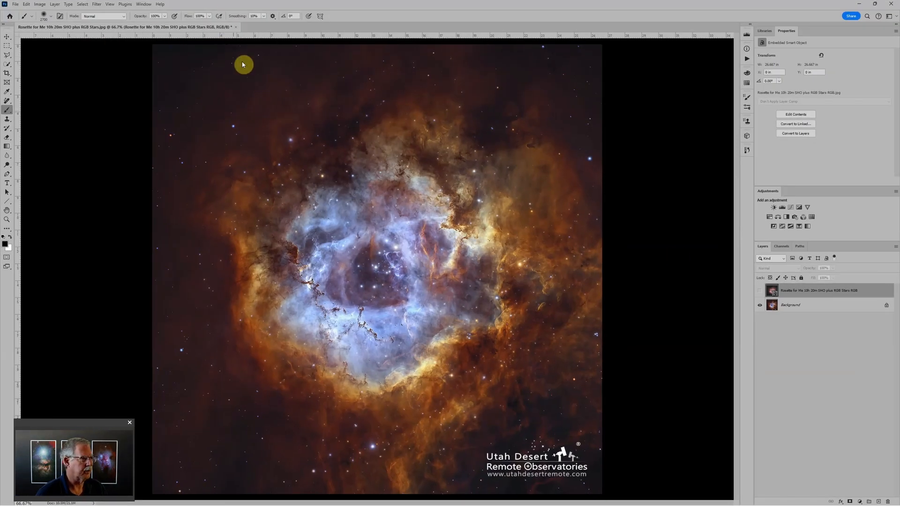
left_click(236, 27)
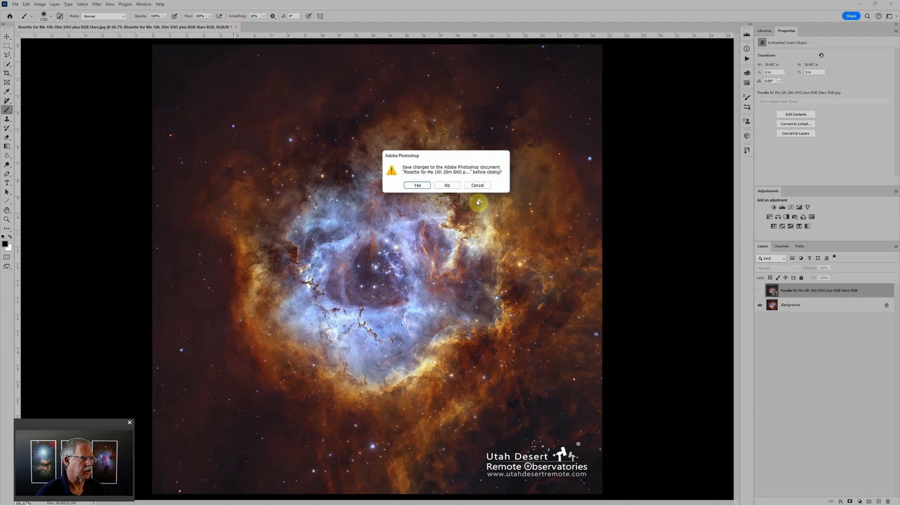
left_click(442, 187)
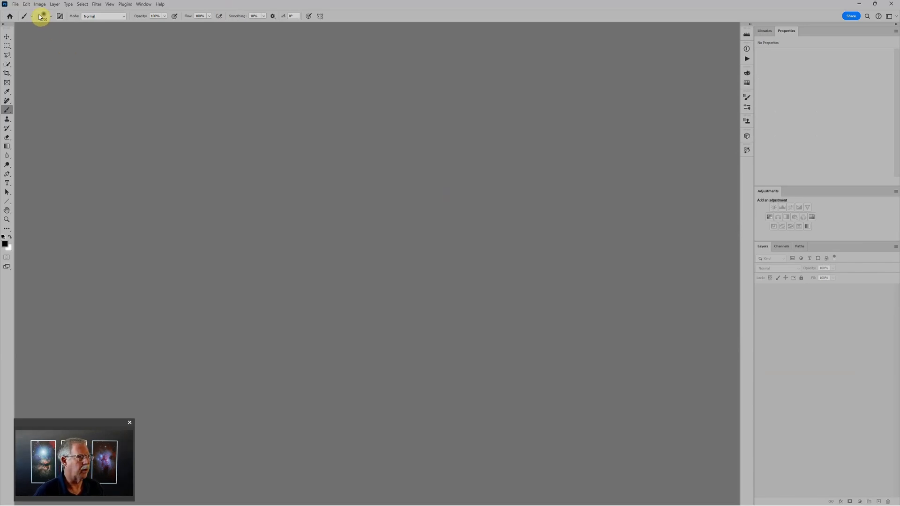
Step: Start Load Files into Stack and browse for source files in the D: drive's Astro > NUC2 Data > Rosette folder
left_click(16, 5)
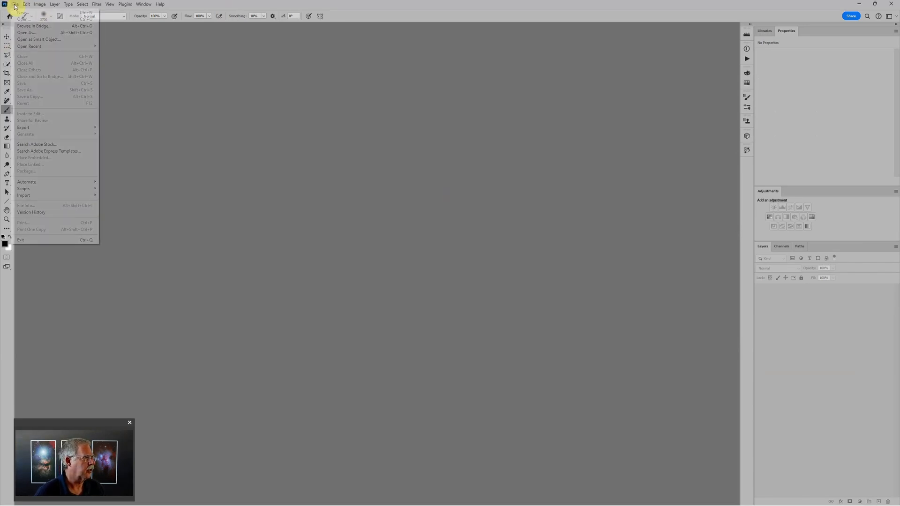
mouse_move(31, 188)
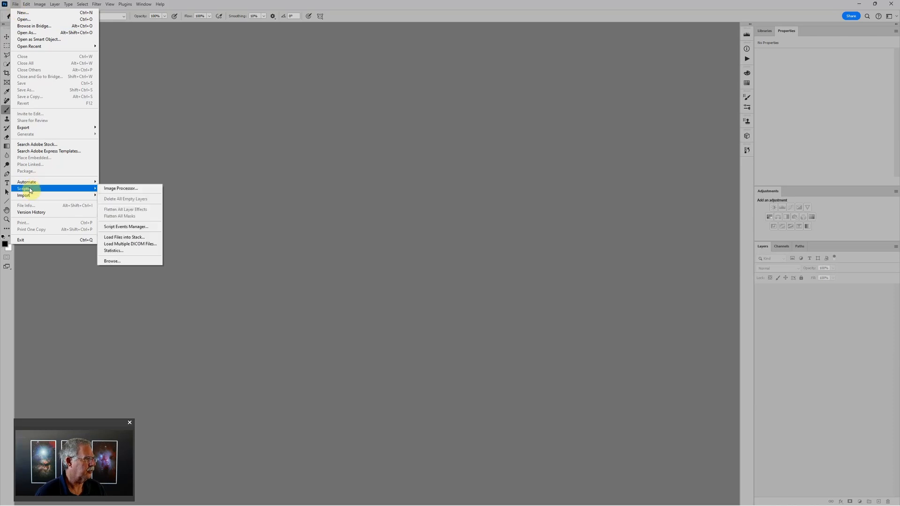
left_click(124, 238)
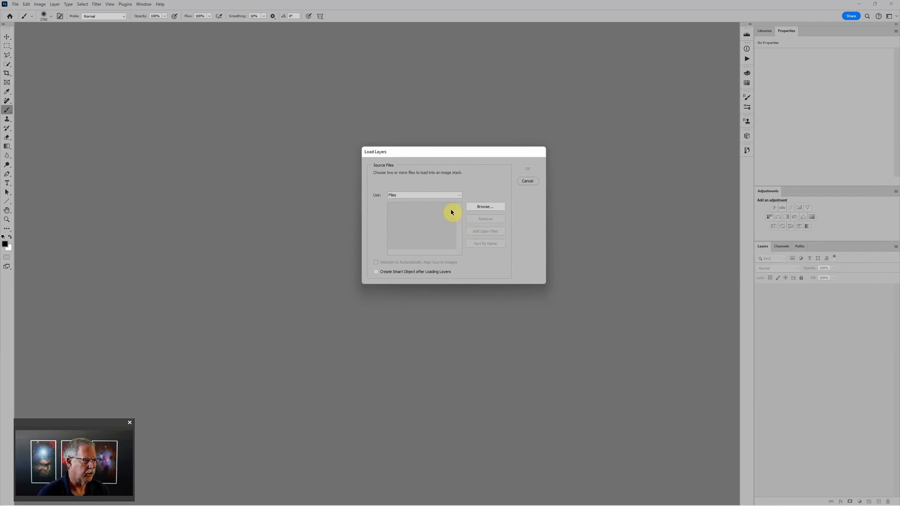
left_click(493, 207)
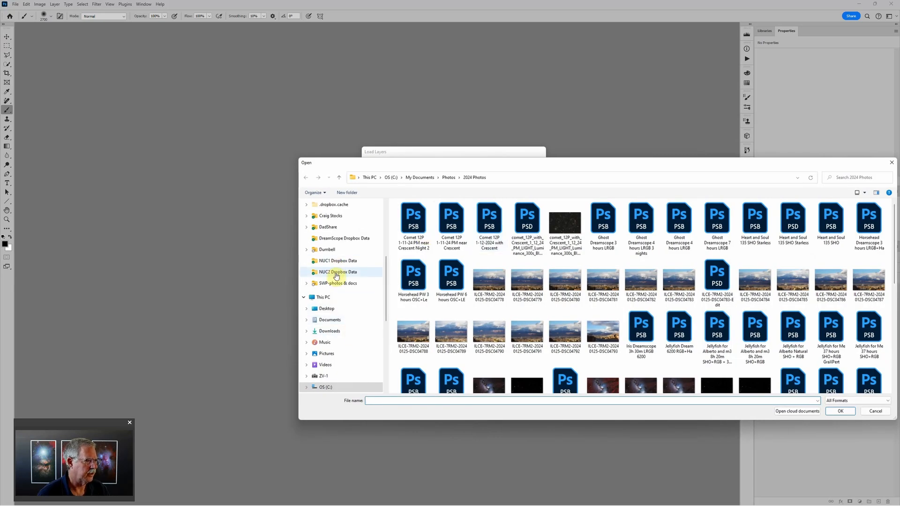
scroll(336, 276, "down", 2)
left_click(328, 331)
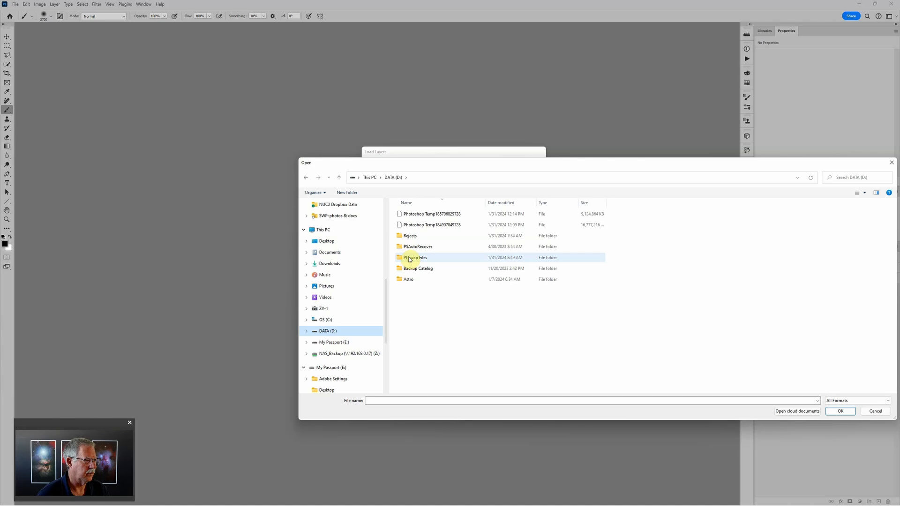
double_click(416, 281)
double_click(423, 249)
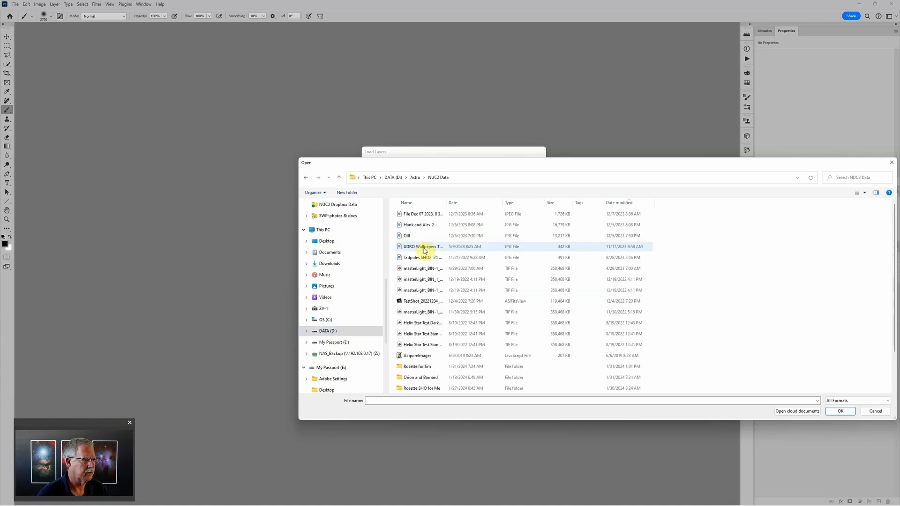
double_click(419, 367)
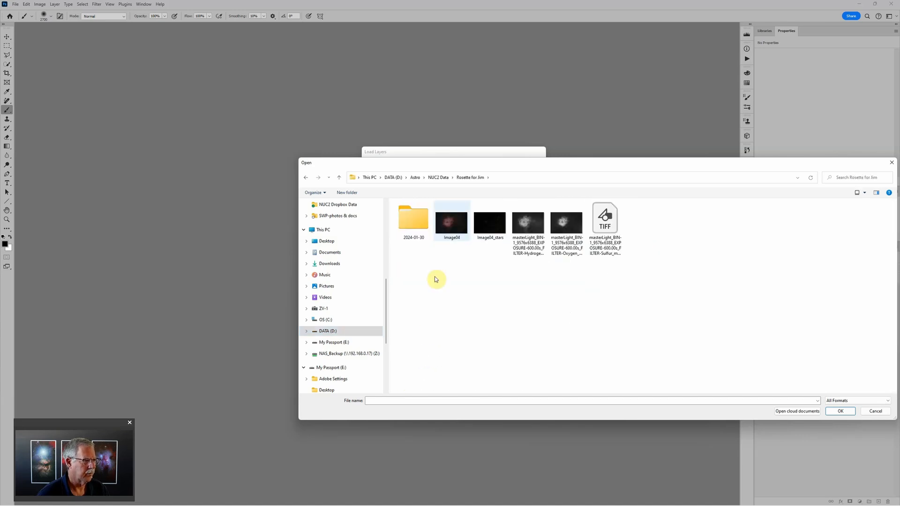
Step: Load Image04, Image04_stars and the hydrogen, oxygen and sulfur master TIFFs as layers of one document
left_click(452, 222)
left_click(605, 223, "shift")
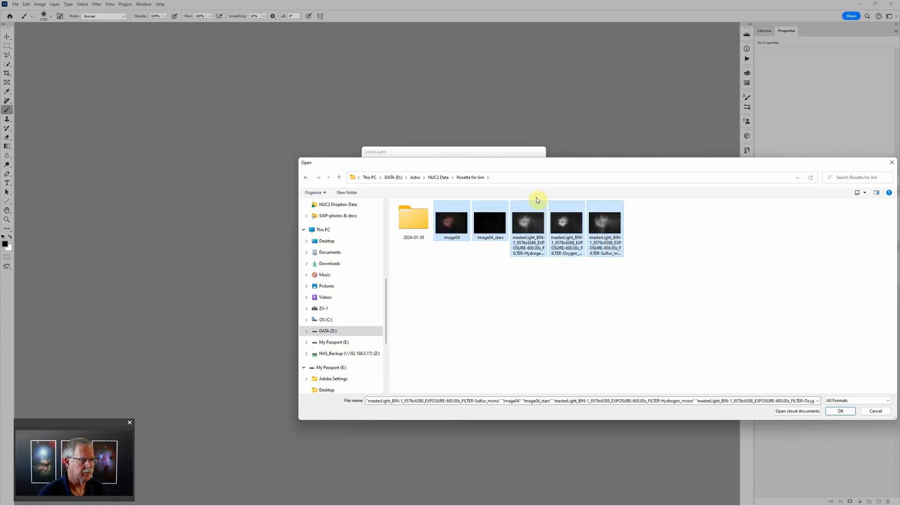
left_click(840, 411)
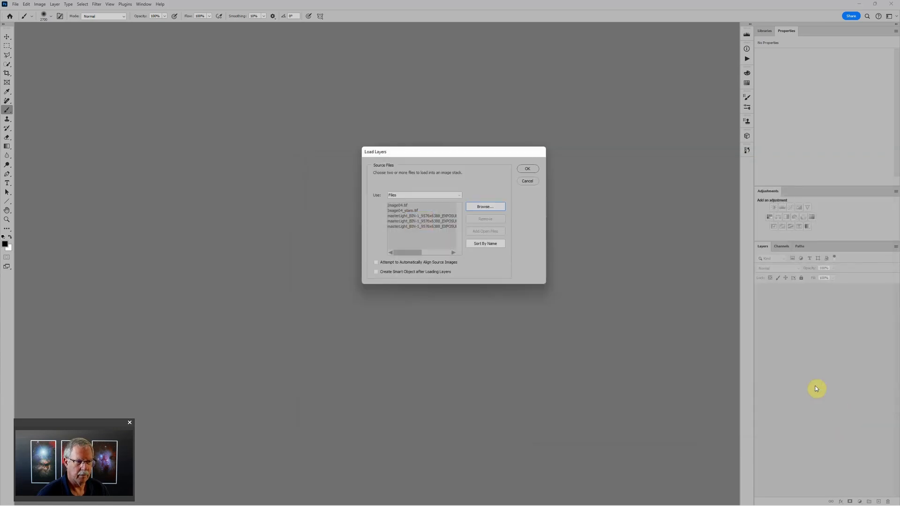
left_click(529, 170)
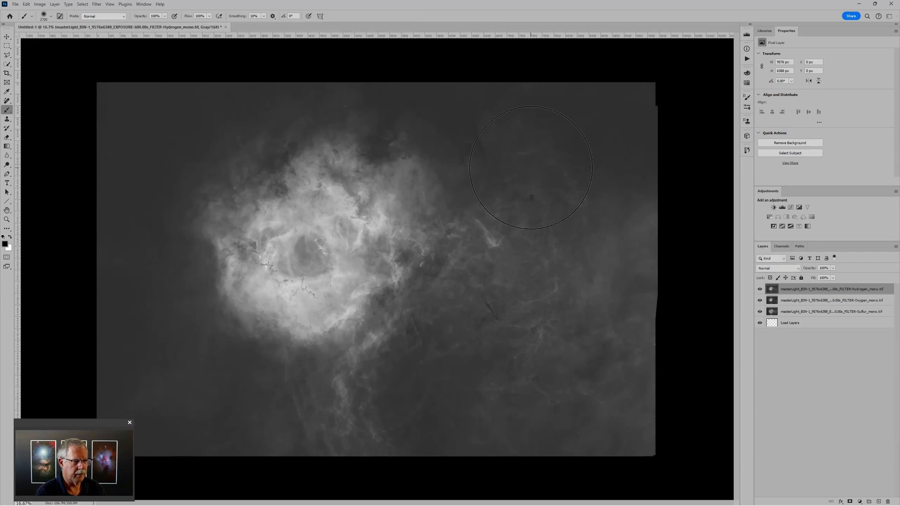
left_click(531, 167)
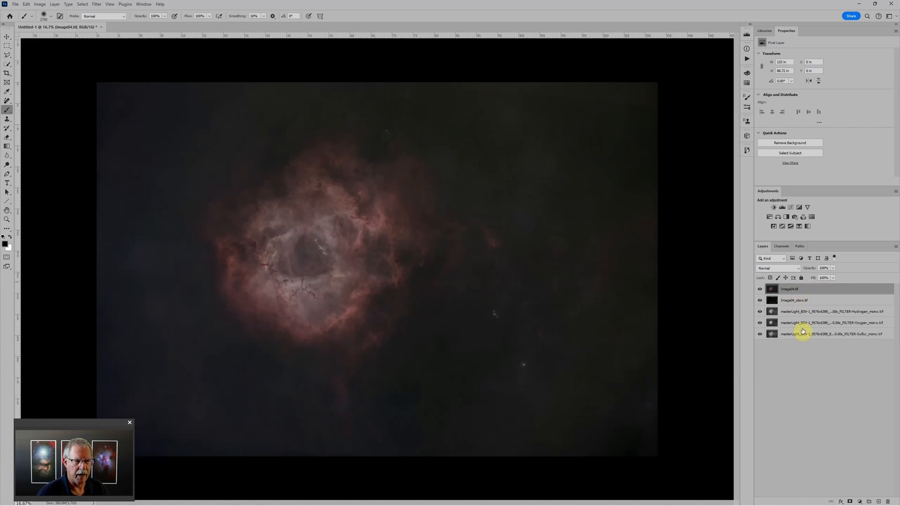
Step: Check the stacked document's colour mode and bit depth
left_click(41, 4)
mouse_move(47, 12)
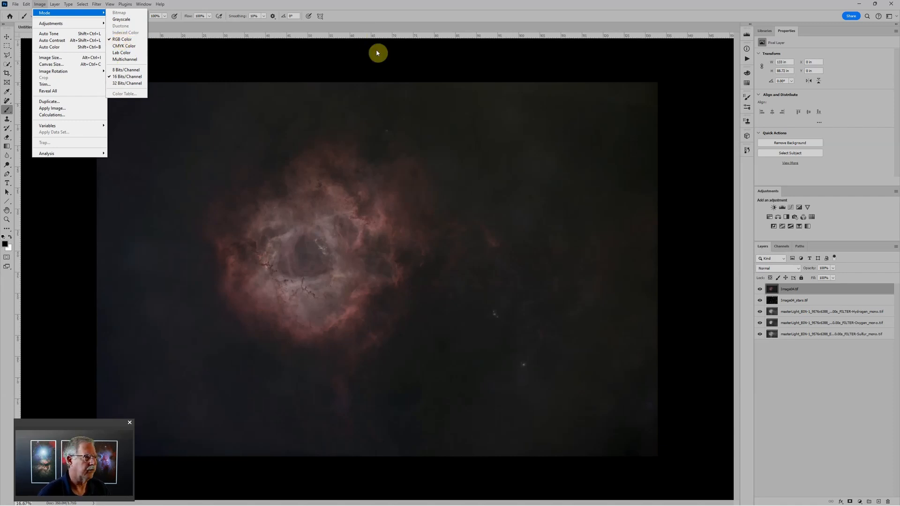
left_click(381, 67)
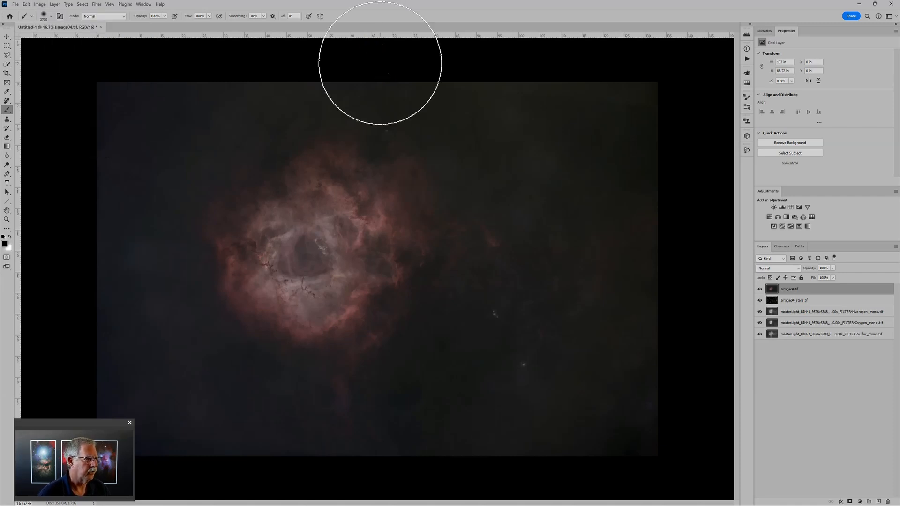
Step: Put the Image04 layer in a group named RGB and move the collapsed group to the bottom of the layer stack
scroll(540, 116, "down", 1)
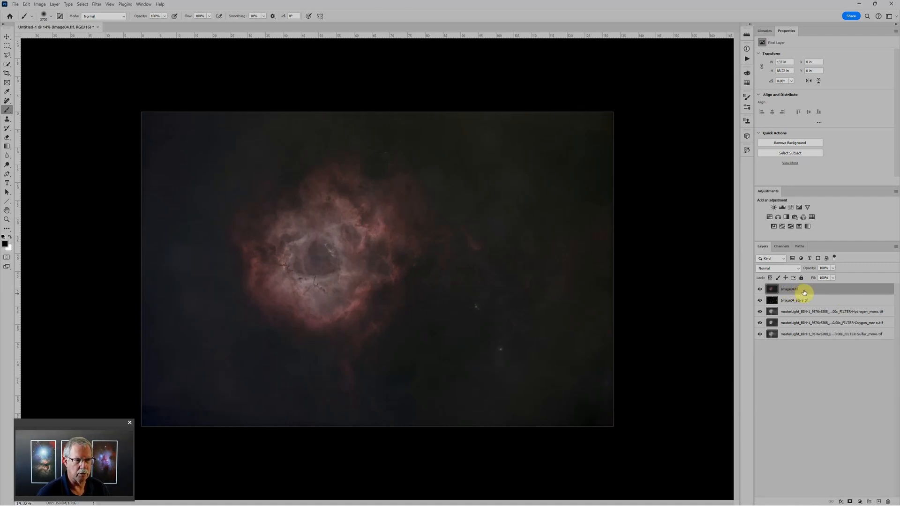
key("ctrl+g")
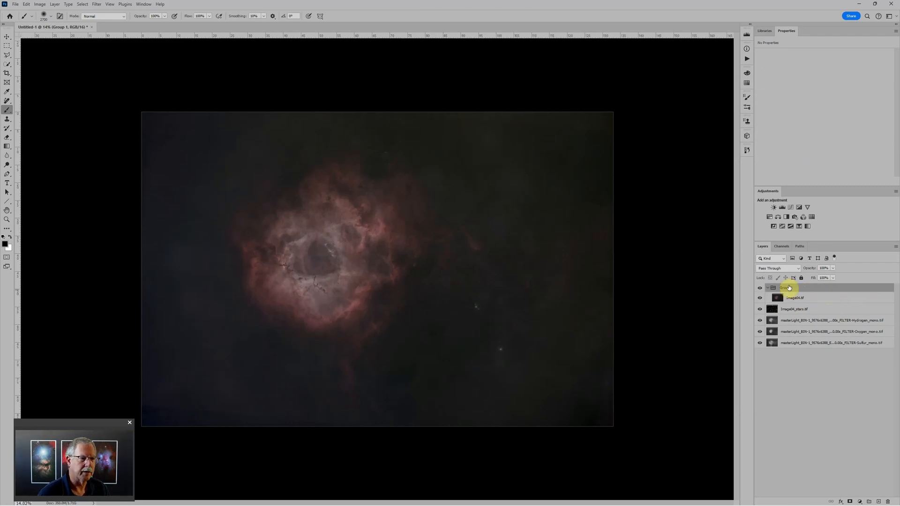
double_click(792, 287)
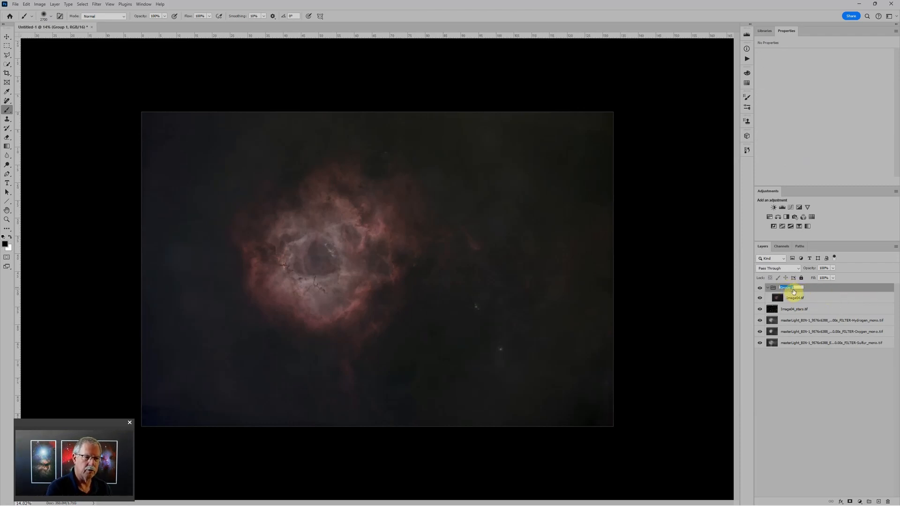
type("RGB")
key("Return")
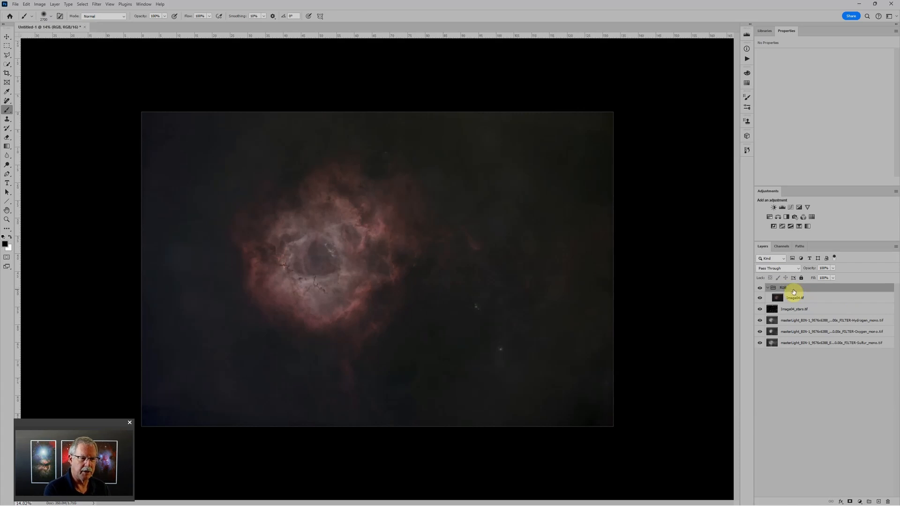
left_click(768, 288)
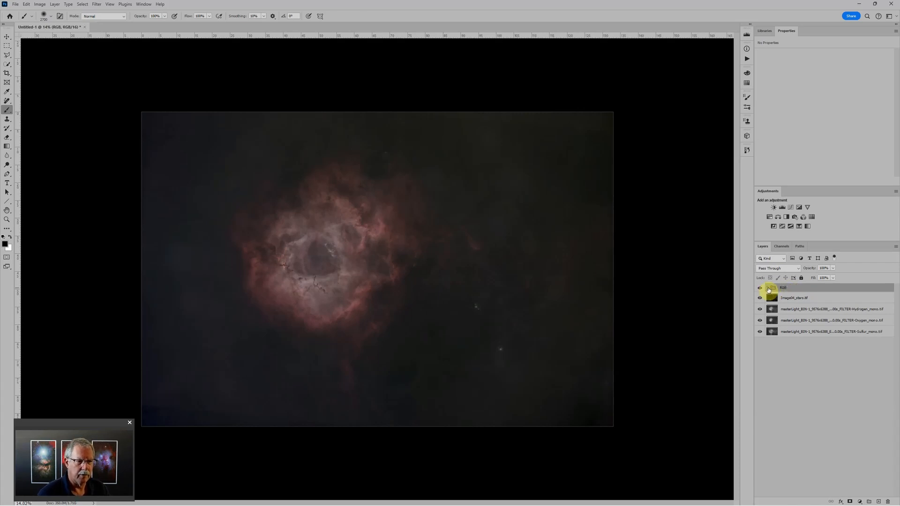
left_click_drag(772, 286, 805, 362)
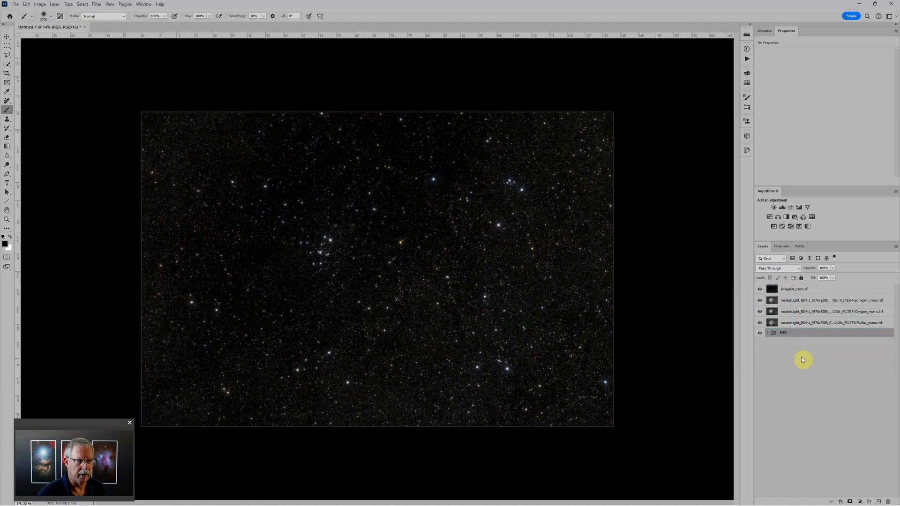
Step: Put the Image04_stars layer in a group named Stars
left_click(813, 290)
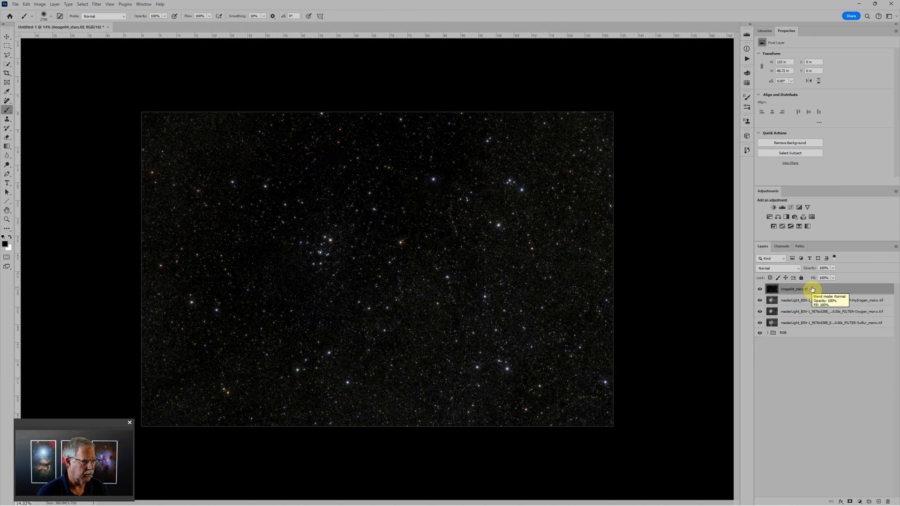
key("ctrl+g")
double_click(788, 288)
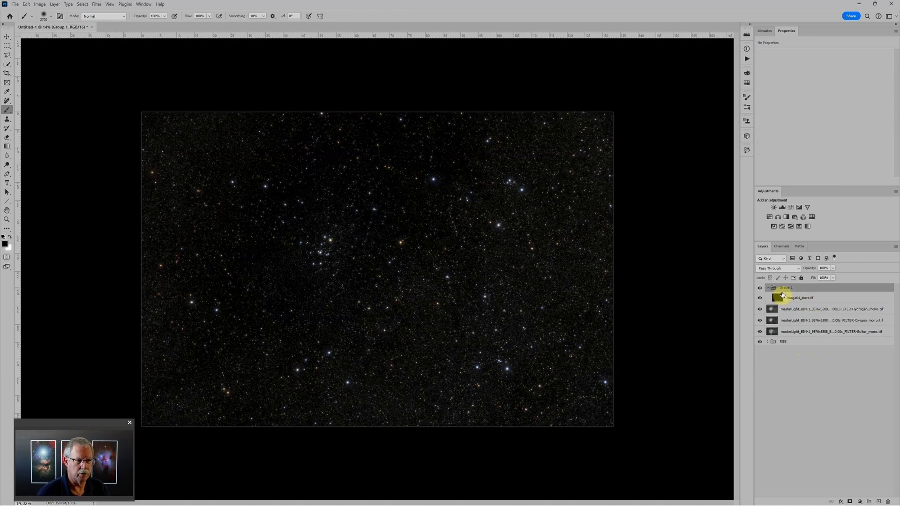
type("Stars")
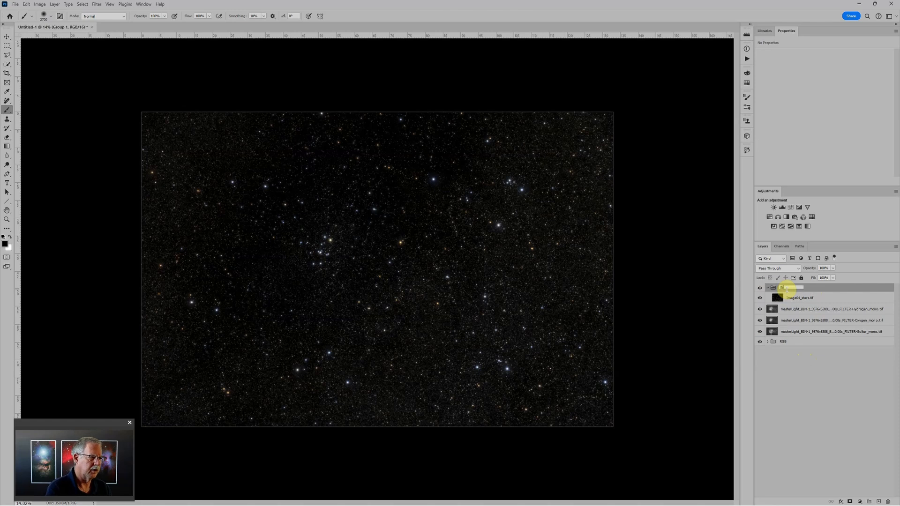
key("Return")
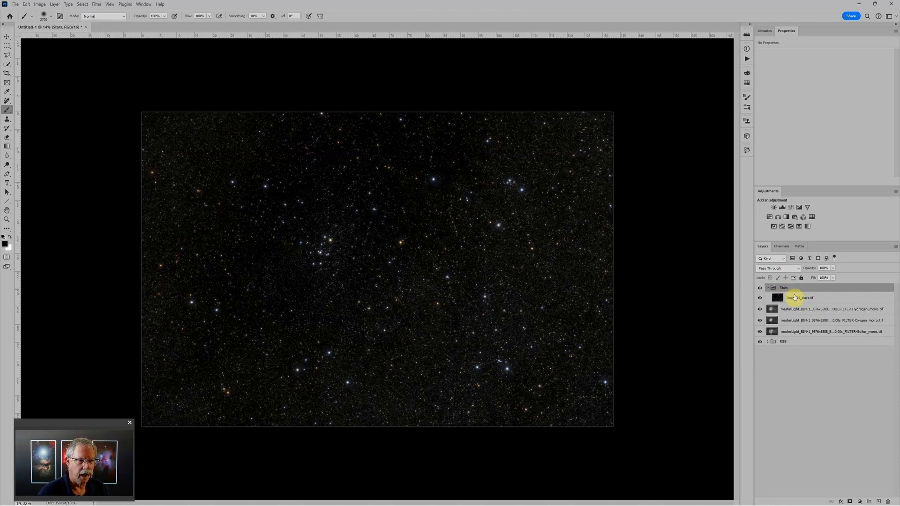
Step: Add Levels and Hue/Saturation adjustment layers above the Image04_stars layer inside the Stars group
left_click(795, 298)
left_click(782, 206)
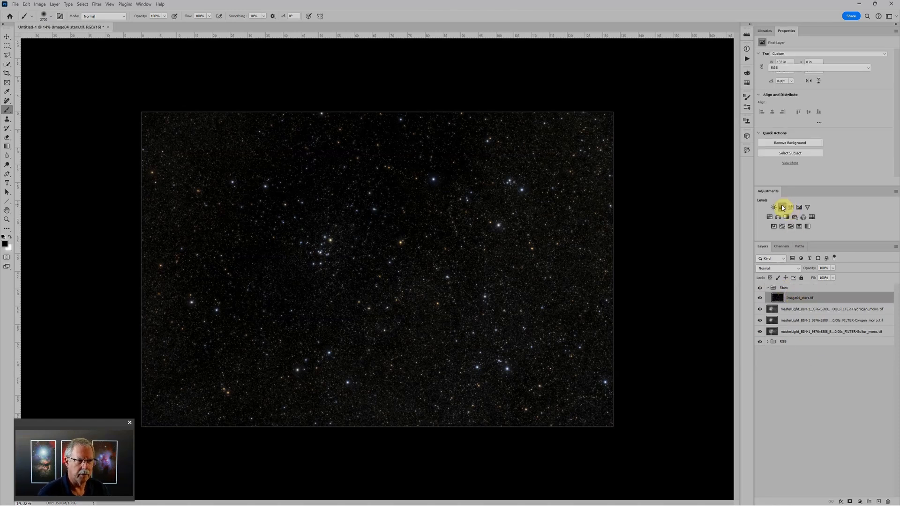
left_click(770, 217)
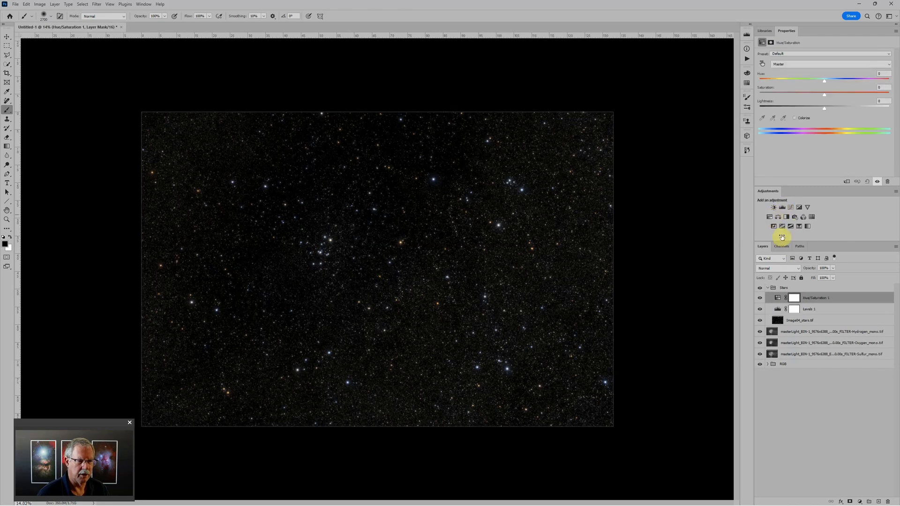
Step: Set the Stars group's blend mode to Screen, and collapse and hide the group
left_click(781, 288)
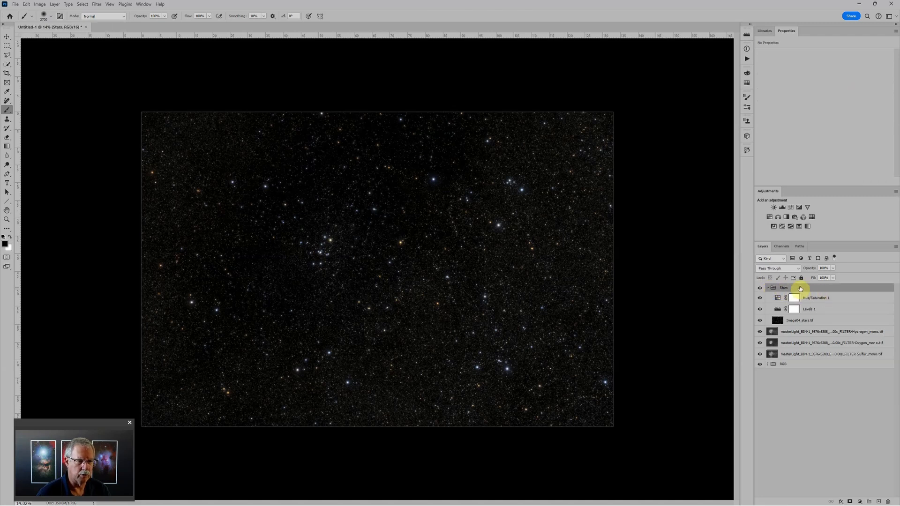
left_click(784, 269)
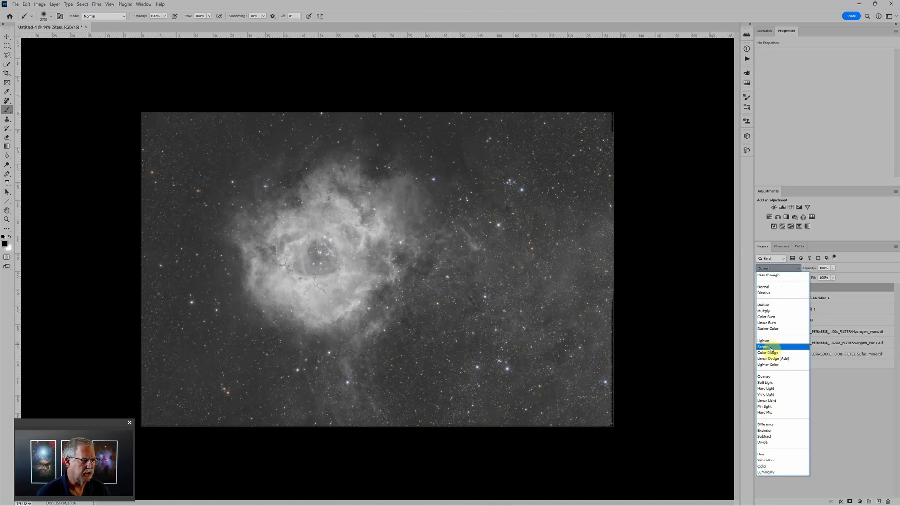
left_click(771, 347)
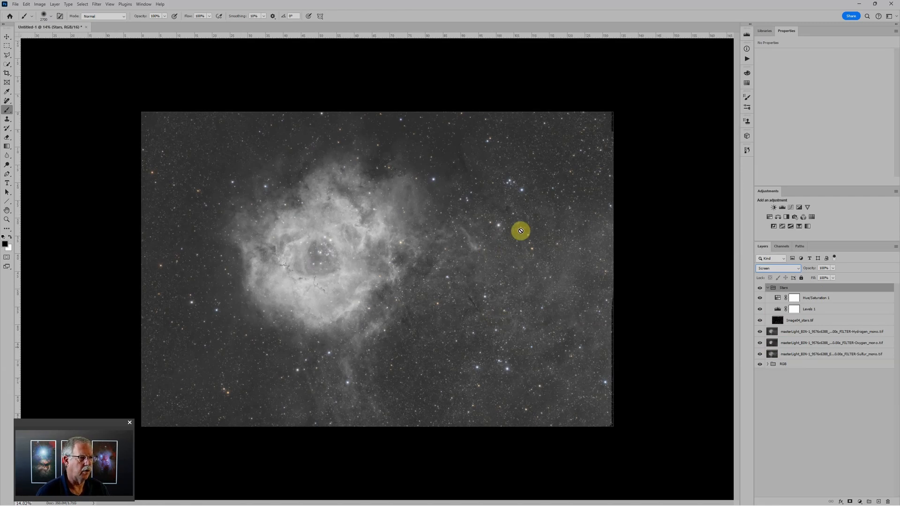
left_click(767, 288)
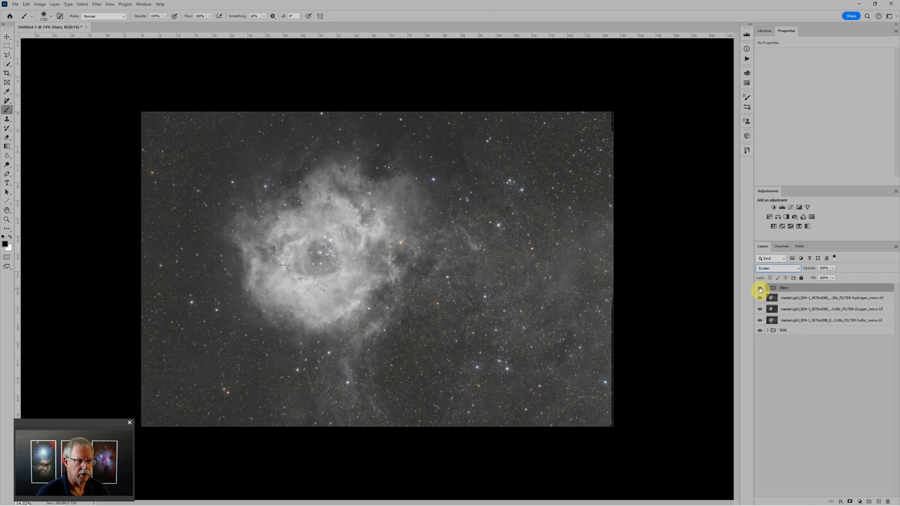
left_click(760, 288)
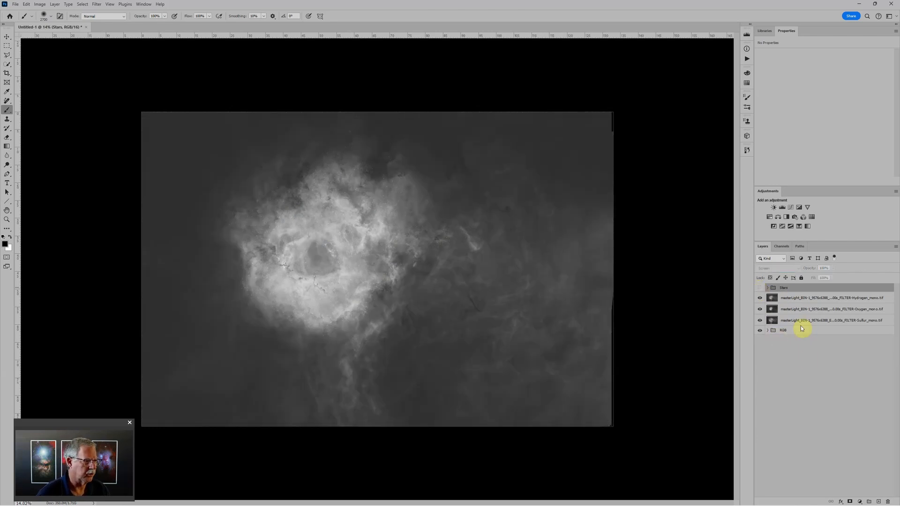
Step: Put the hydrogen layer in a group named Hydrogen and add a Levels adjustment with the black input level at 24
left_click(814, 298)
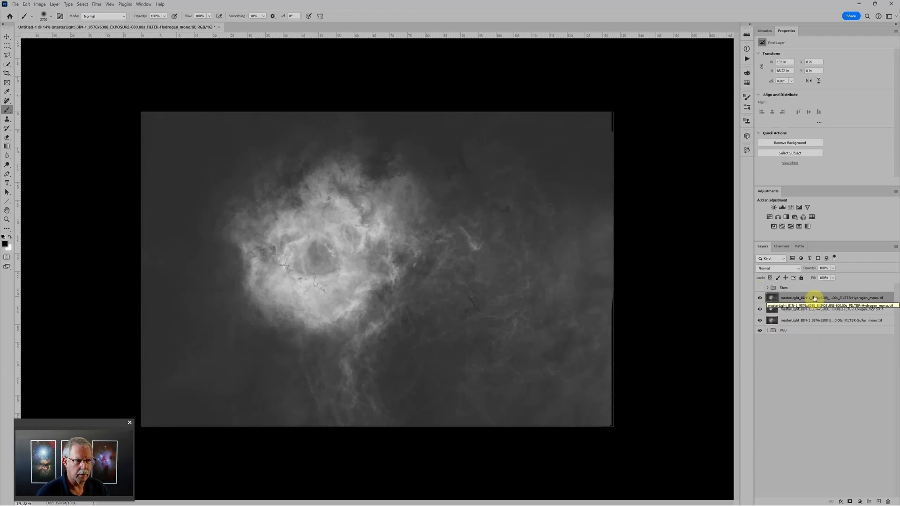
key("ctrl+g")
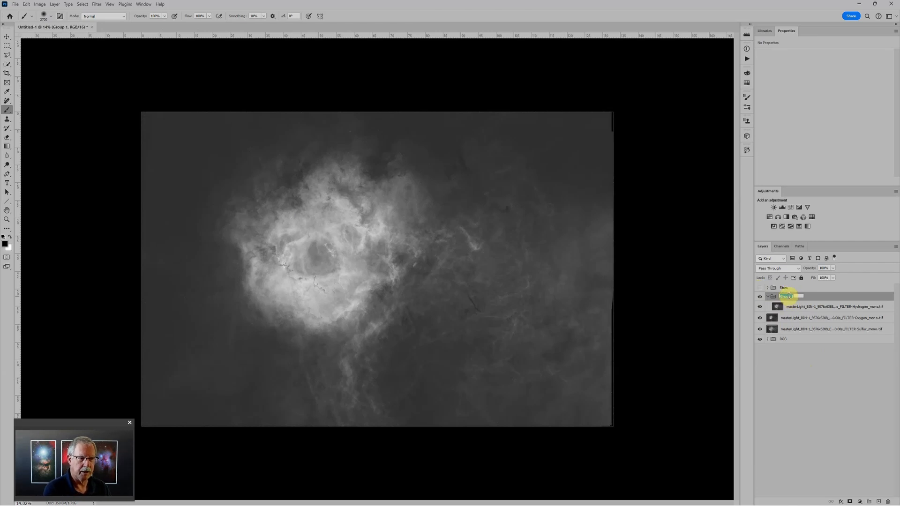
type("Hydrogen")
key("Return")
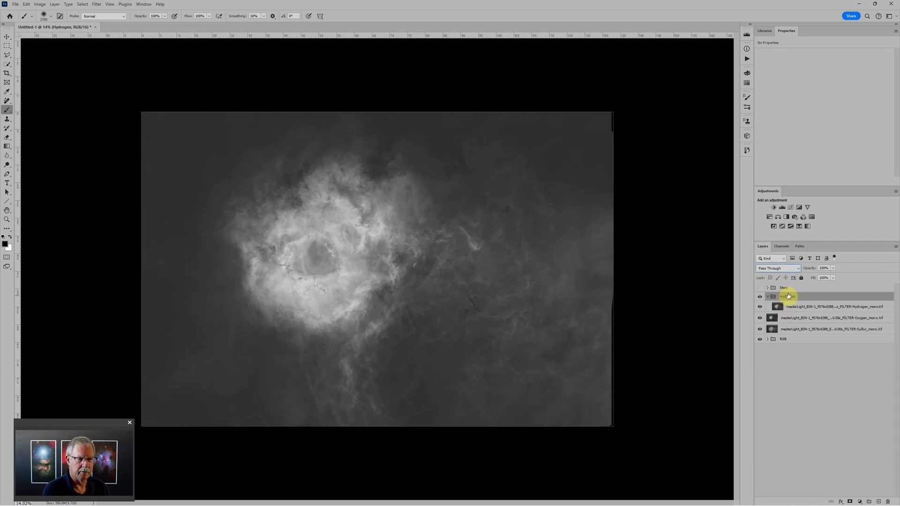
left_click(783, 208)
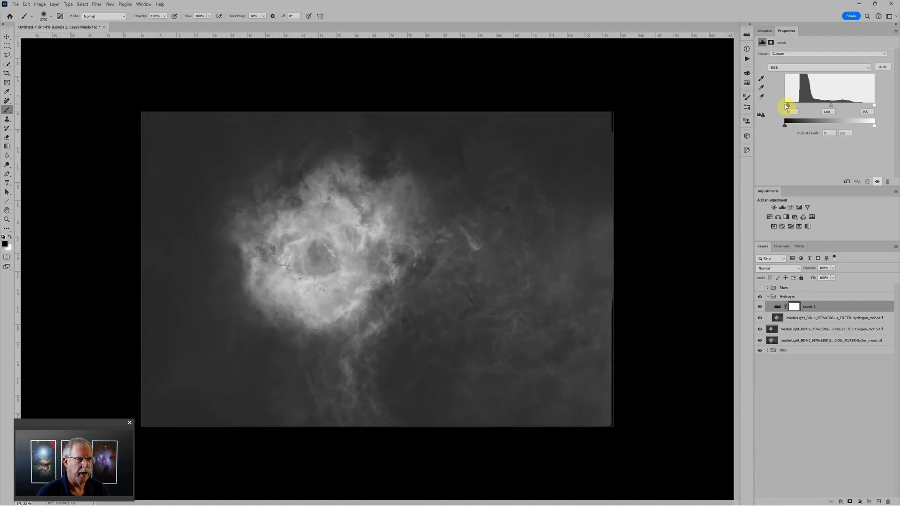
left_click_drag(787, 106, 794, 106)
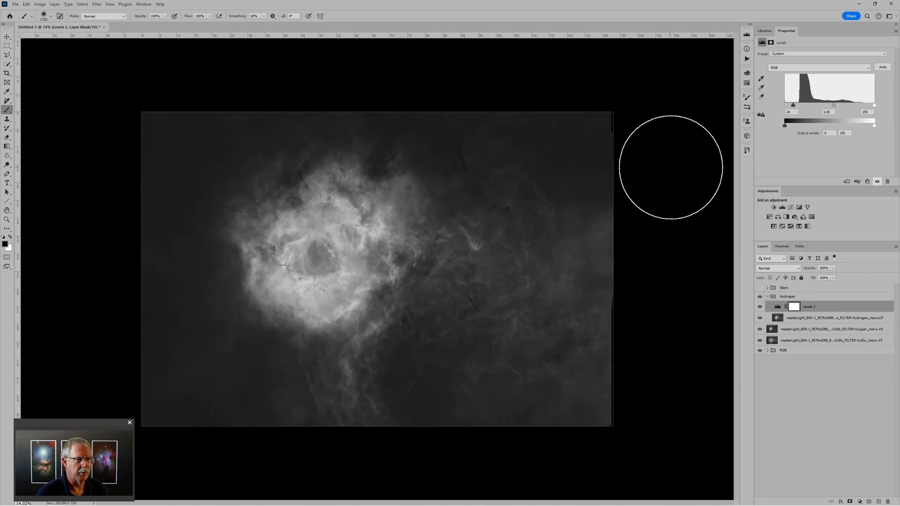
Step: Try the Default colour and a custom white (255, 255, 255) for the area surrounding the image canvas
right_click(673, 170)
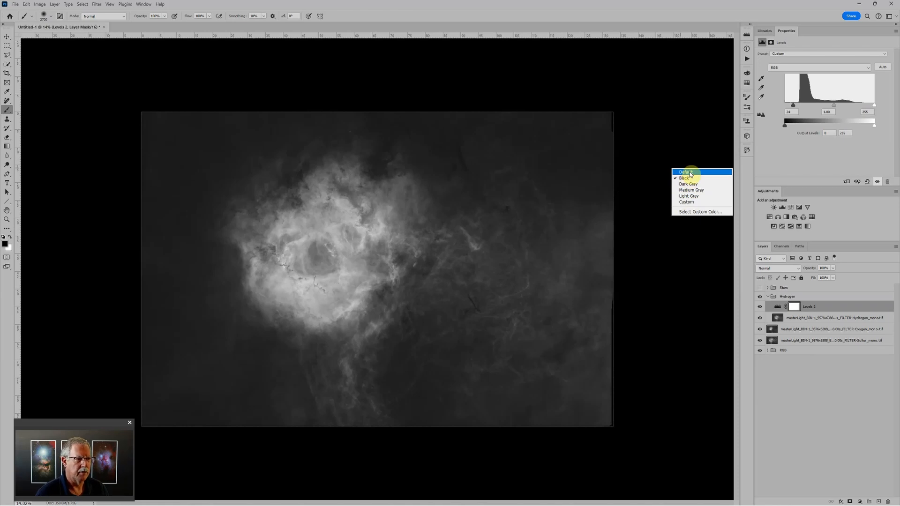
left_click(690, 174)
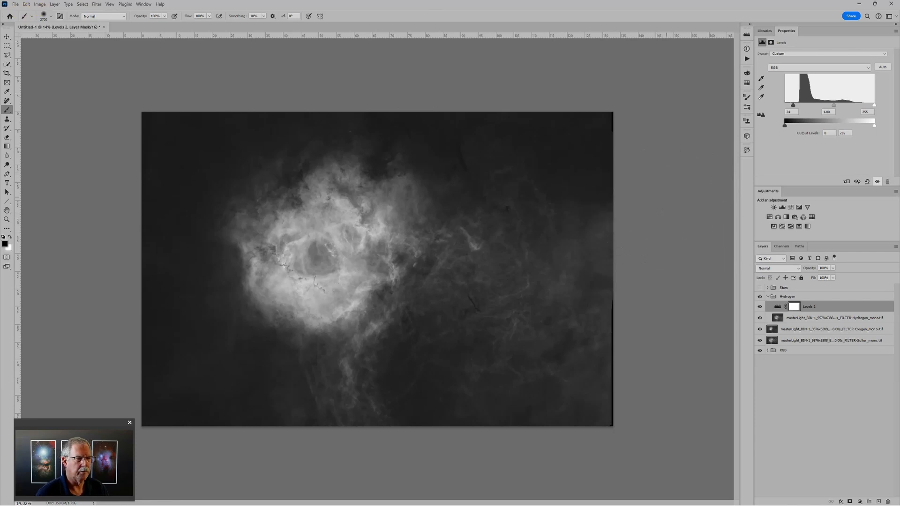
right_click(666, 197)
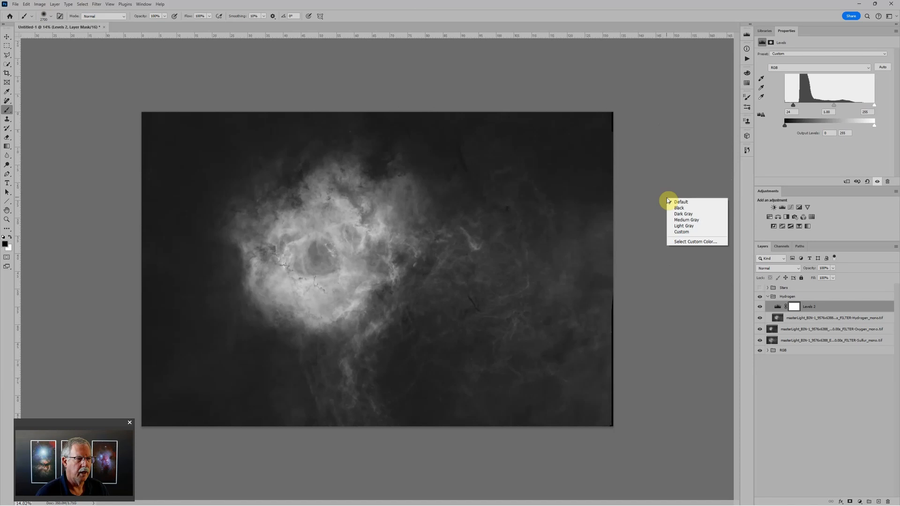
left_click(693, 242)
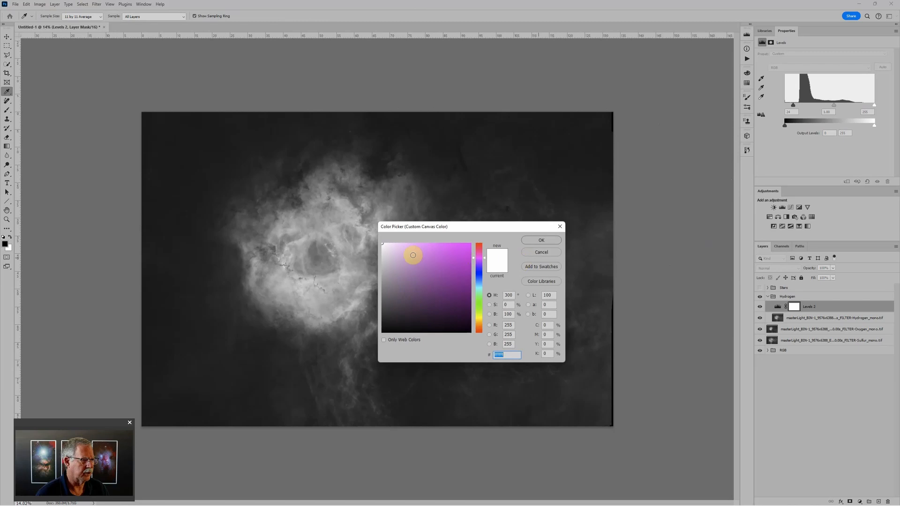
left_click(533, 240)
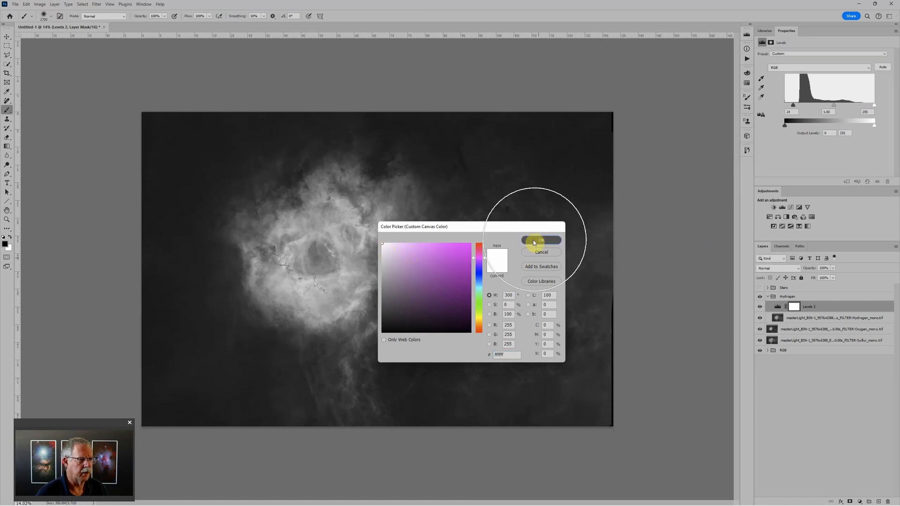
Step: Compare the Custom, Black and Default canvas surround colours and finish with Black
right_click(675, 212)
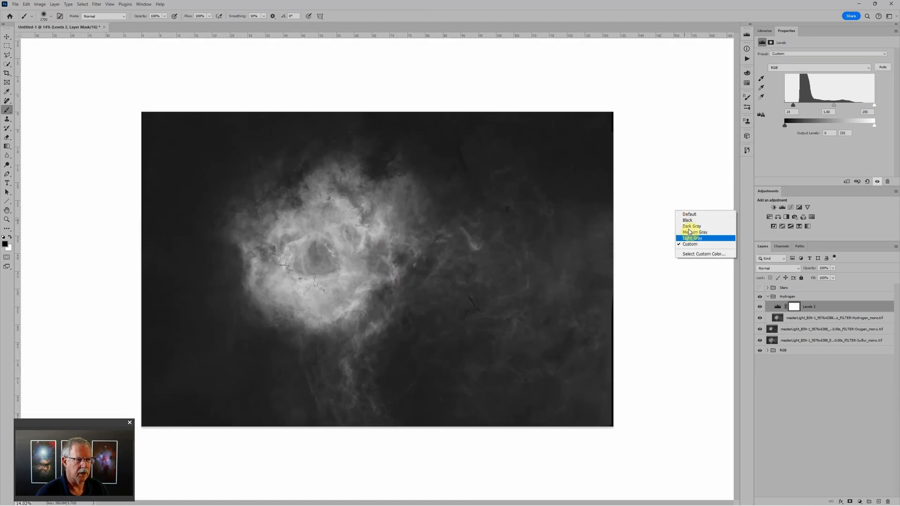
left_click(690, 245)
right_click(683, 242)
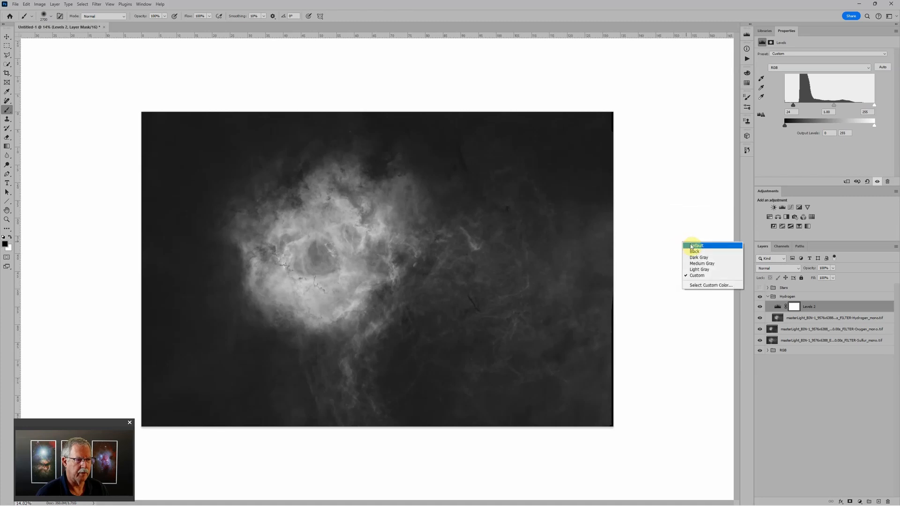
left_click(695, 252)
right_click(684, 243)
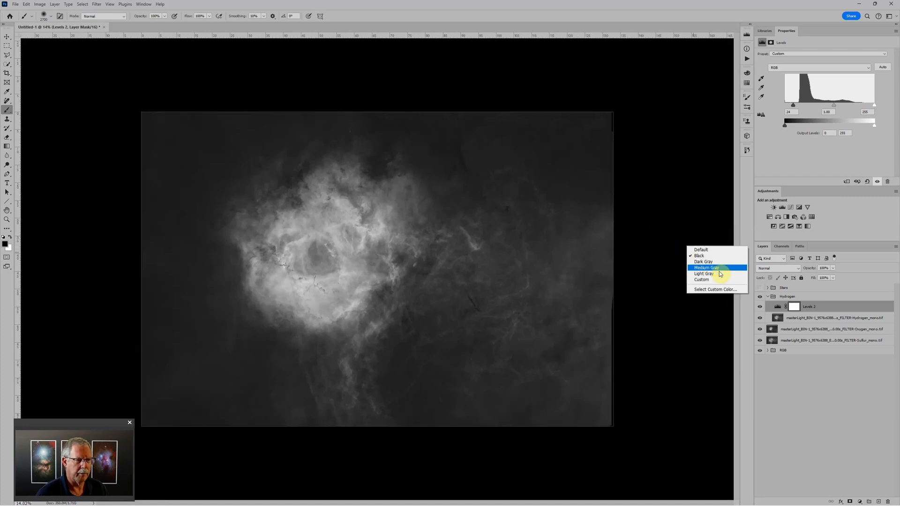
left_click(698, 253)
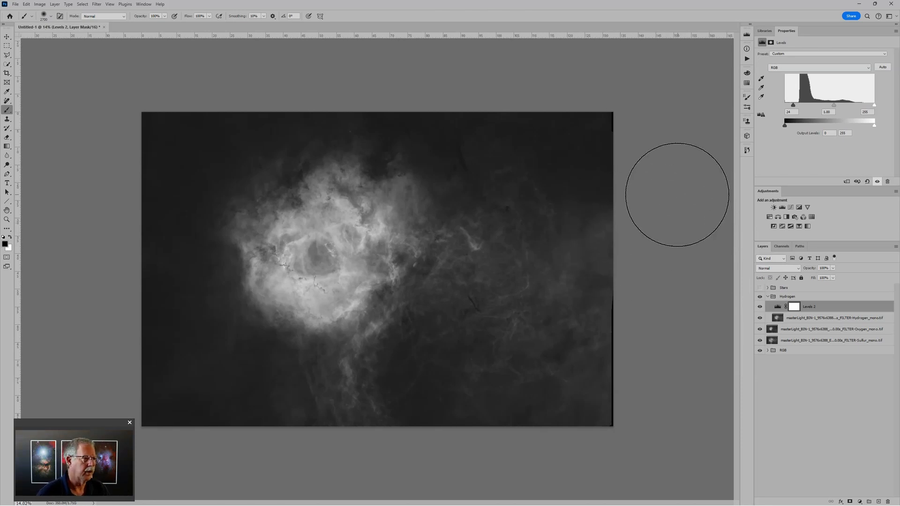
right_click(677, 195)
left_click(695, 206)
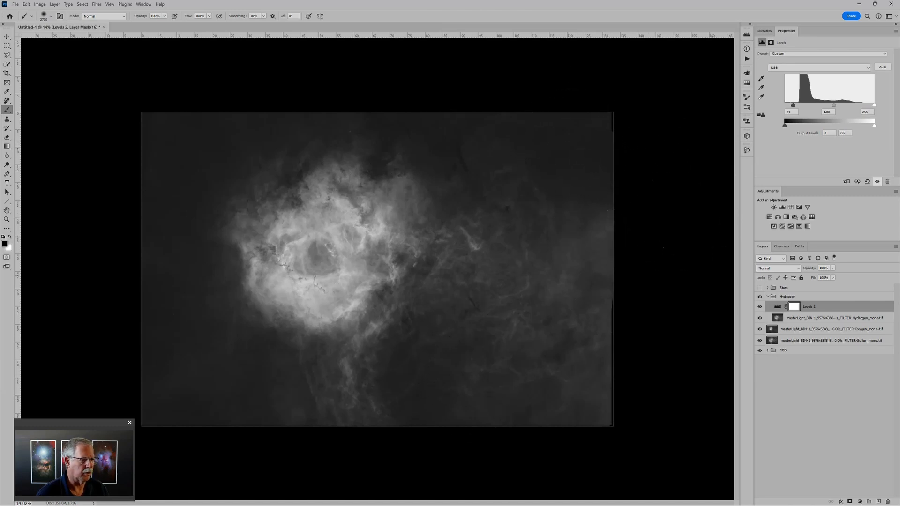
Step: Collapse and hide the Hydrogen group, and put the oxygen layer in a group named Oxygen
left_click(768, 297)
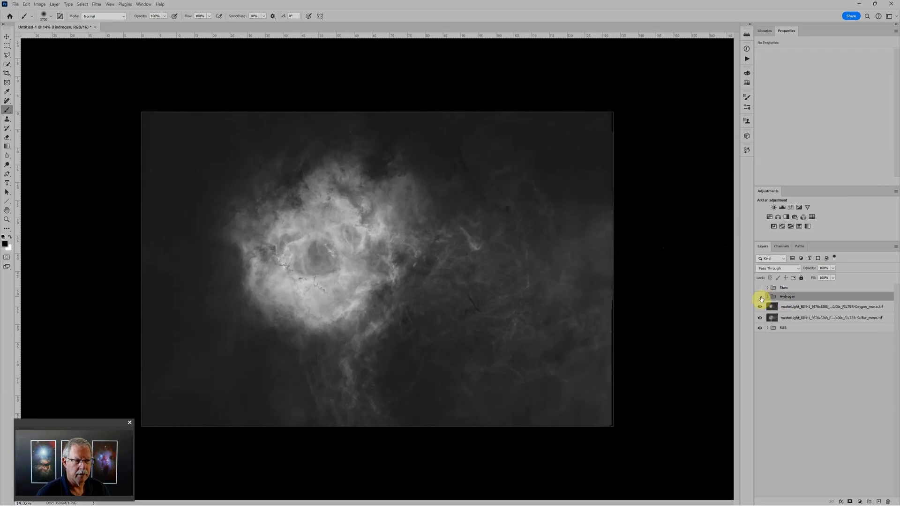
left_click(760, 297)
left_click(790, 309)
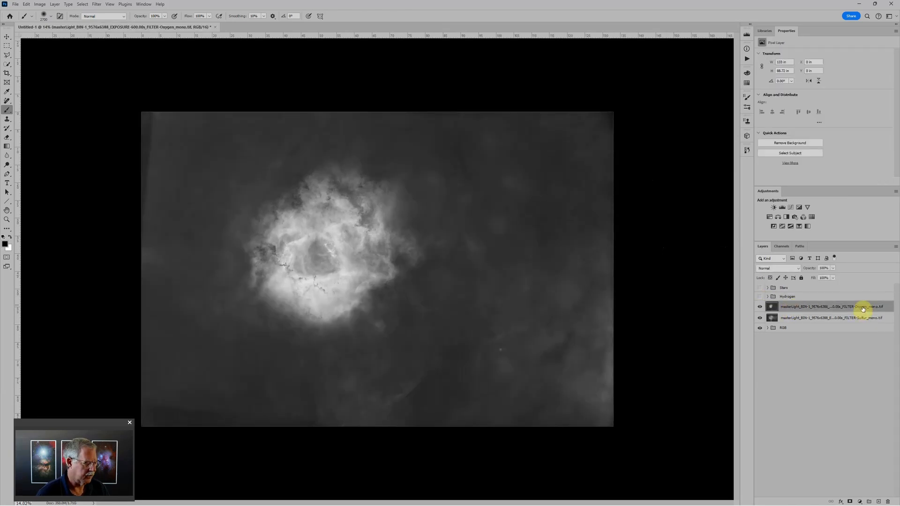
key("ctrl+g")
double_click(792, 306)
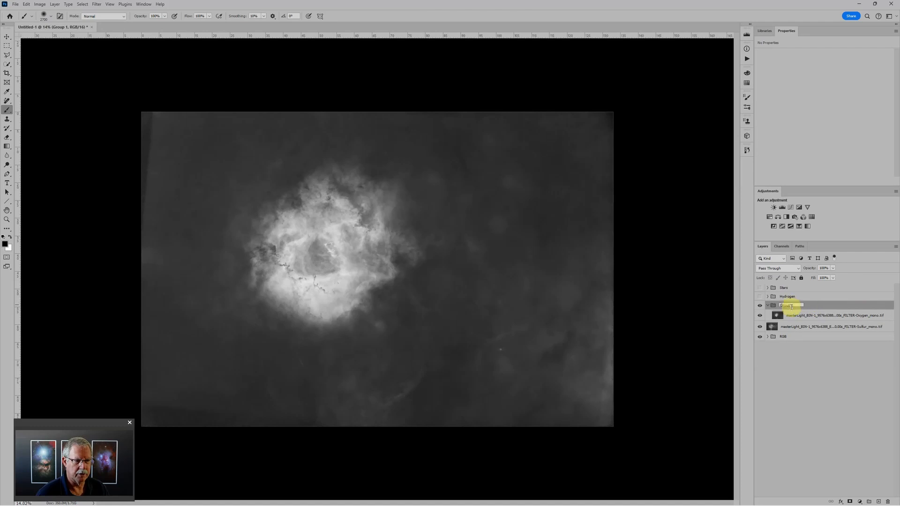
type("Oxygen")
key("Return")
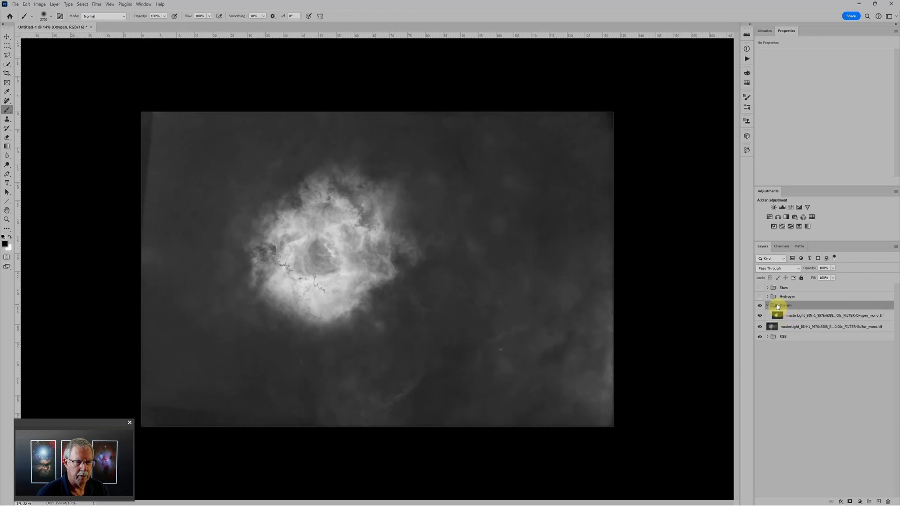
Step: Add a Levels adjustment in the Oxygen group with the black point raised toward the histogram's start, and collapse and hide the group
left_click(783, 208)
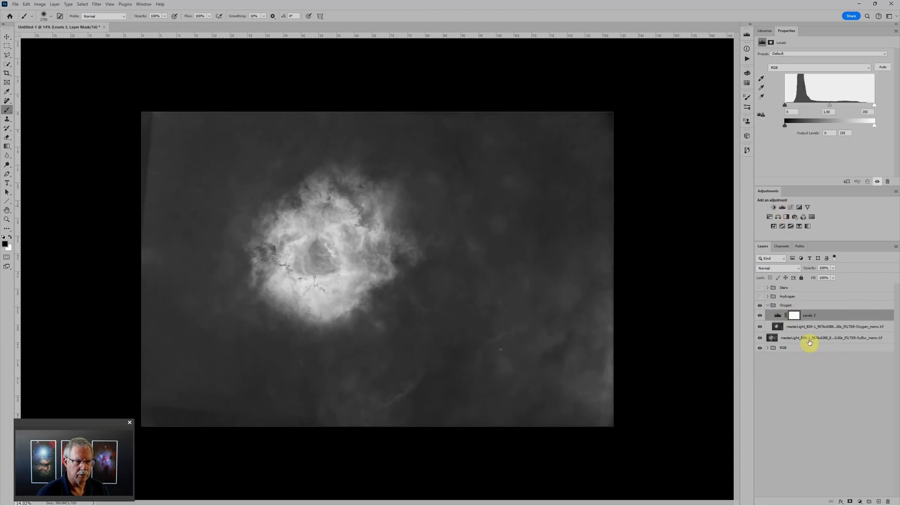
left_click_drag(785, 105, 792, 106)
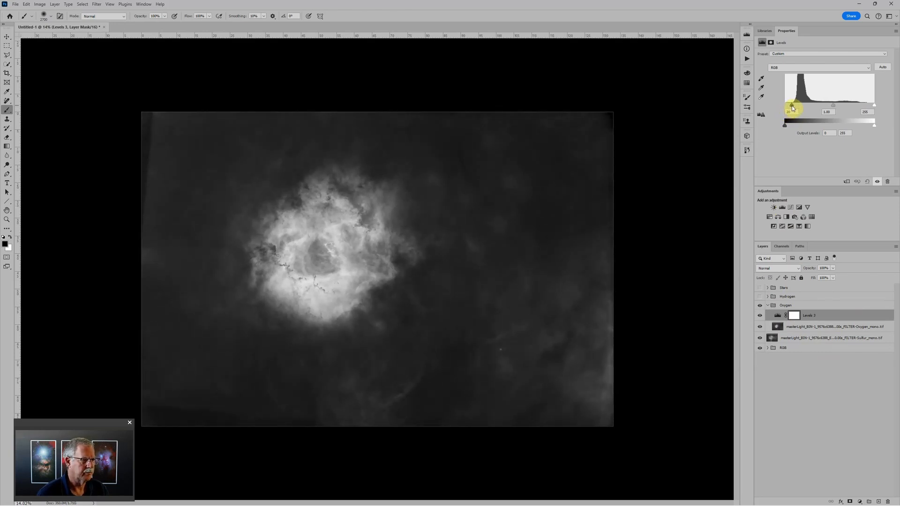
left_click(768, 305)
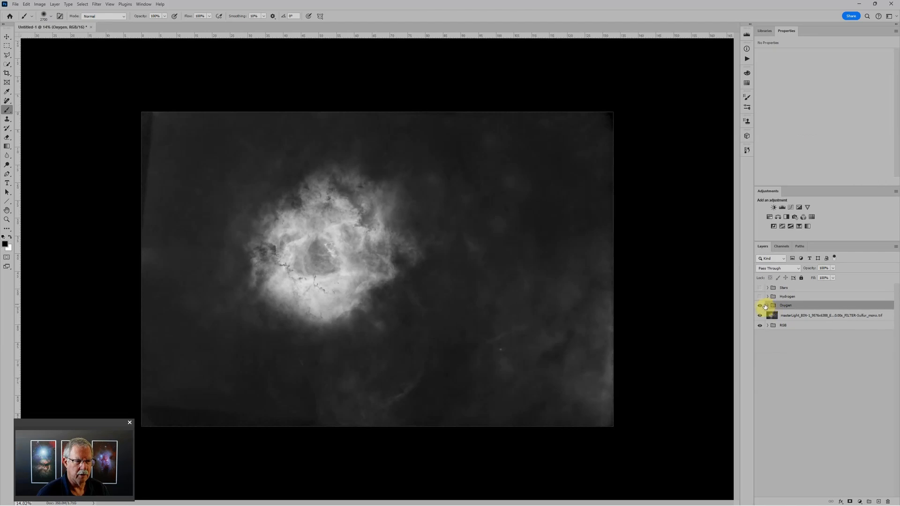
left_click(760, 305)
Step: Put the starless sulfur layer in its own group named Sulfur
left_click(801, 316)
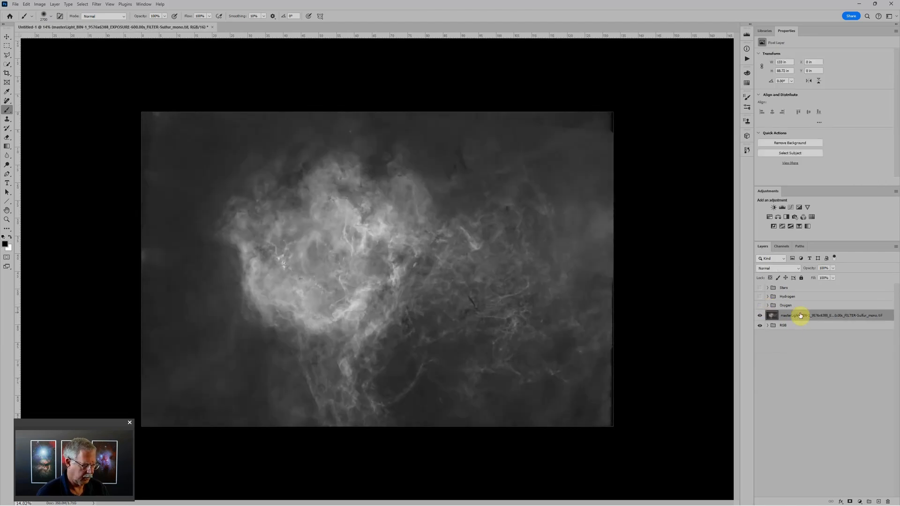
key("ctrl+g")
double_click(801, 315)
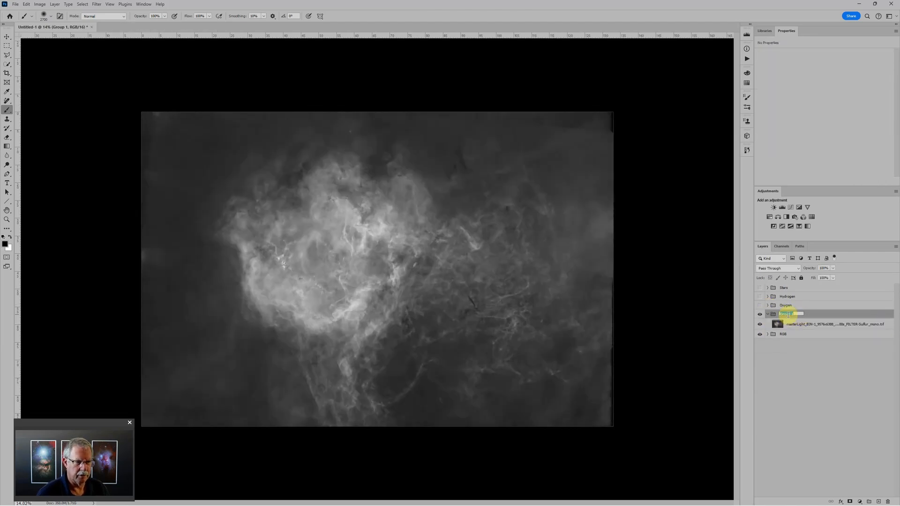
type("Sulfur")
key("Return")
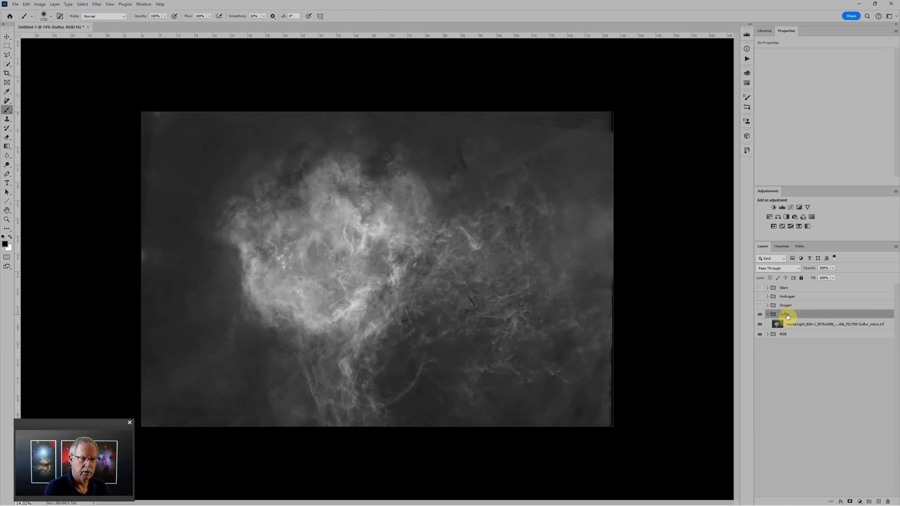
Step: Add a Levels adjustment in the Sulfur group with the black point at 13, and collapse the group
left_click(785, 206)
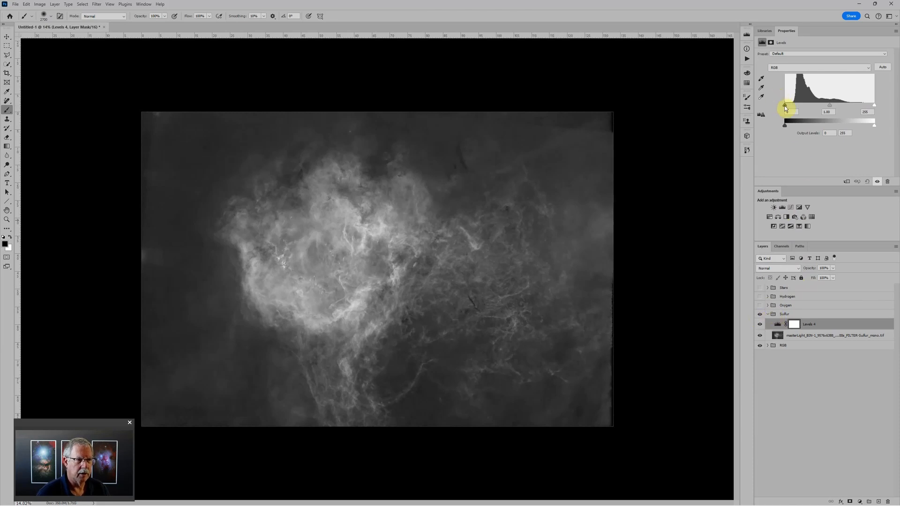
left_click_drag(786, 107, 790, 110)
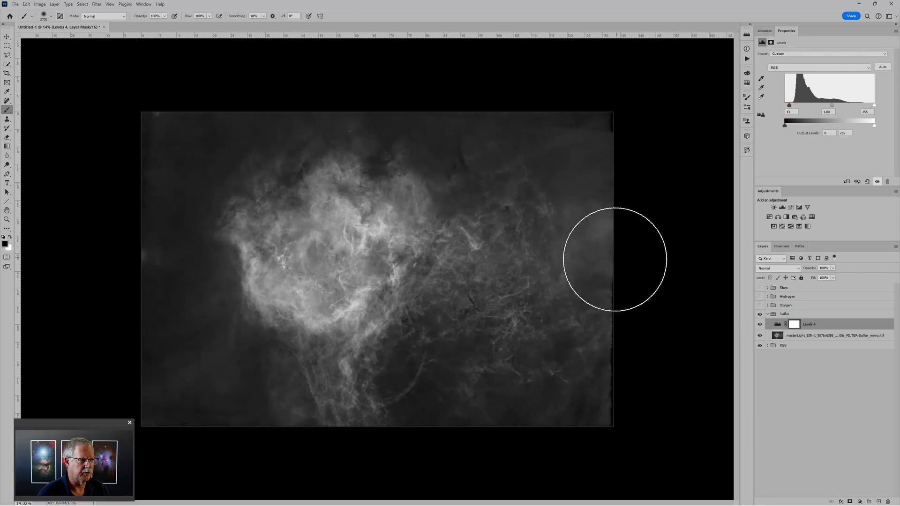
scroll(613, 260, "down", 3)
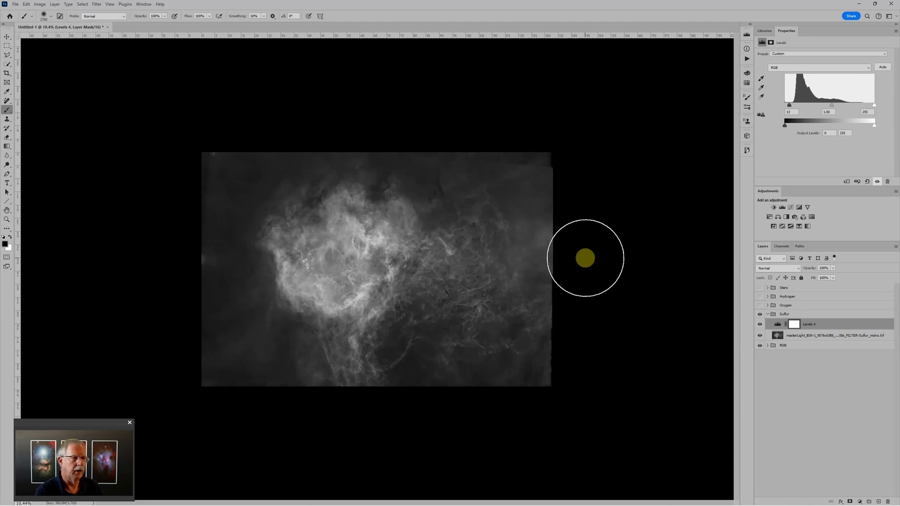
scroll(426, 250, "up", 3)
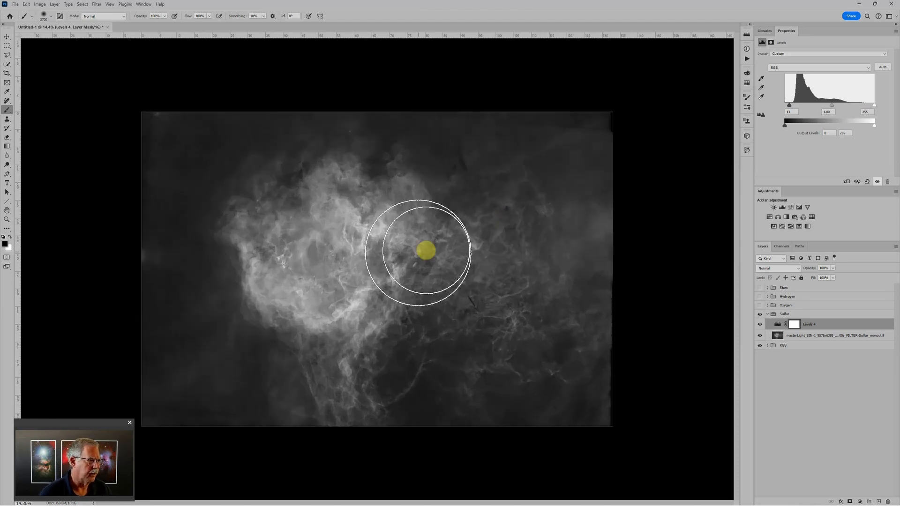
scroll(426, 251, "up", 2)
scroll(332, 272, "up", 1)
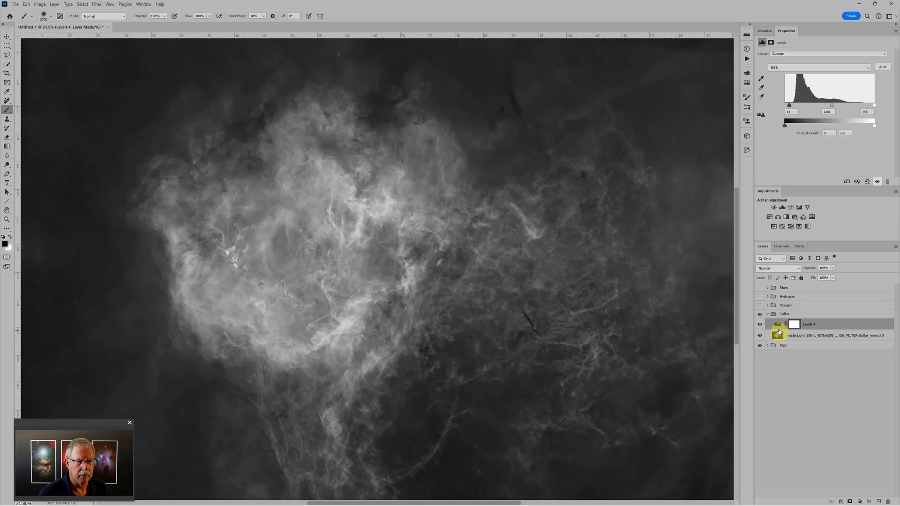
left_click(768, 314)
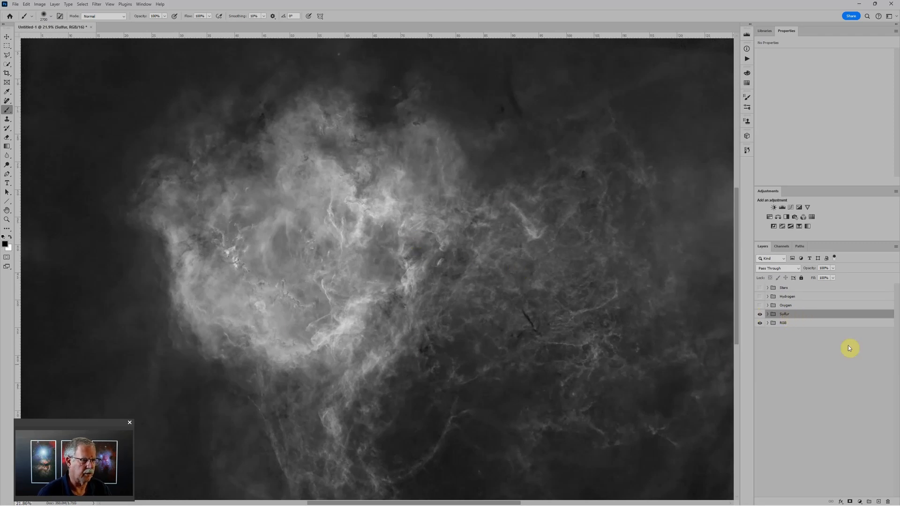
Step: Show the Oxygen group and restrict its blending to the blue channel by excluding the R and G channels
left_click(816, 305)
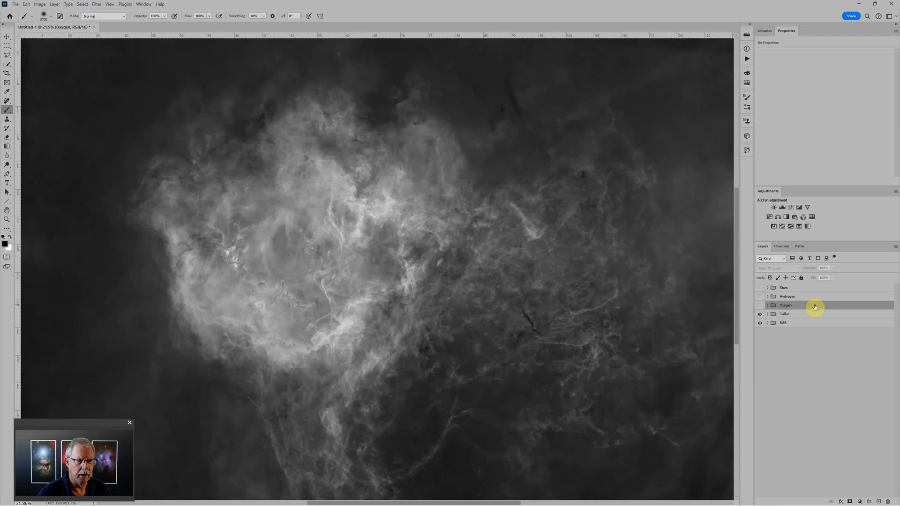
left_click(760, 306)
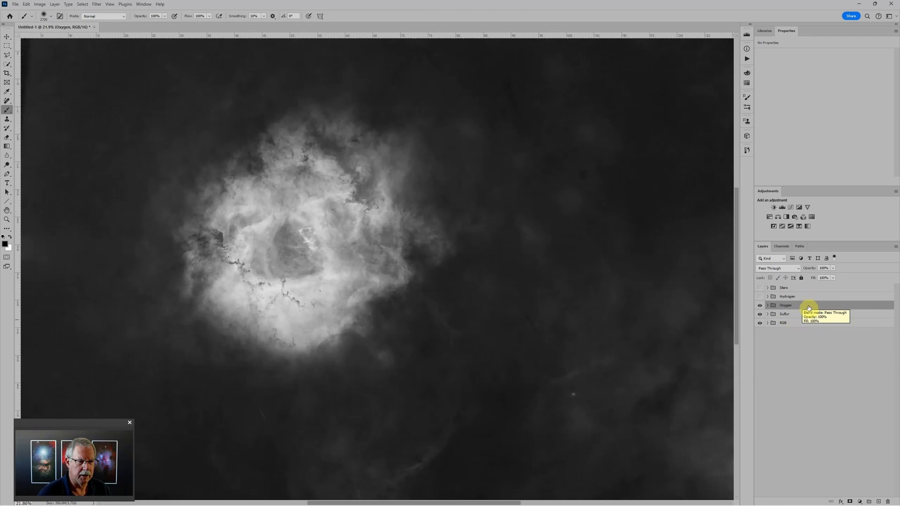
left_click(54, 5)
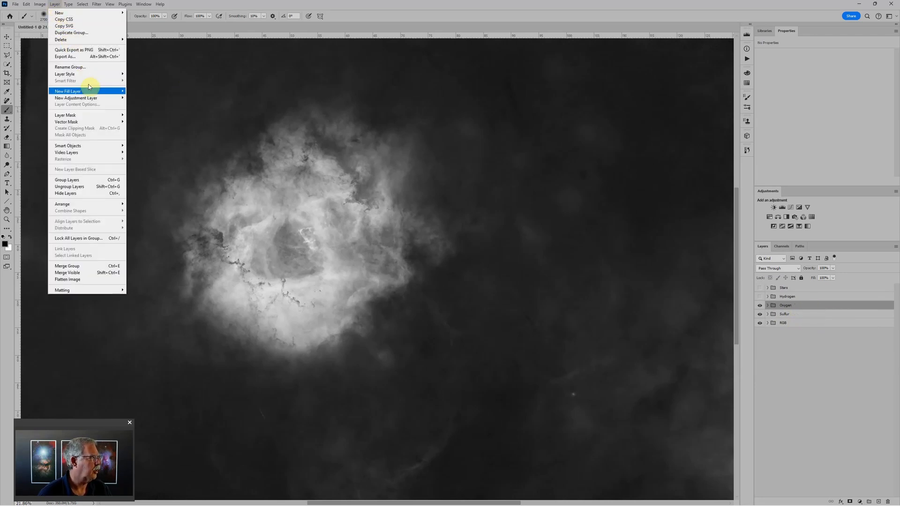
mouse_move(91, 92)
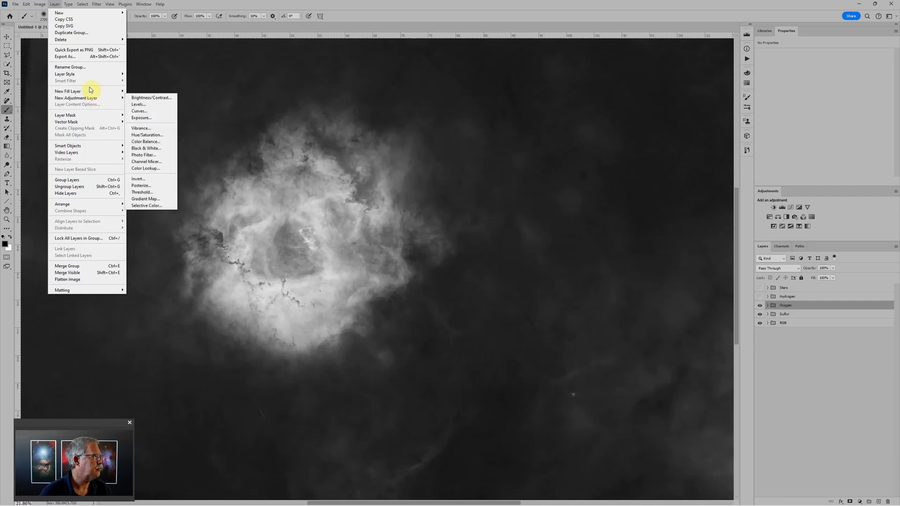
mouse_move(93, 74)
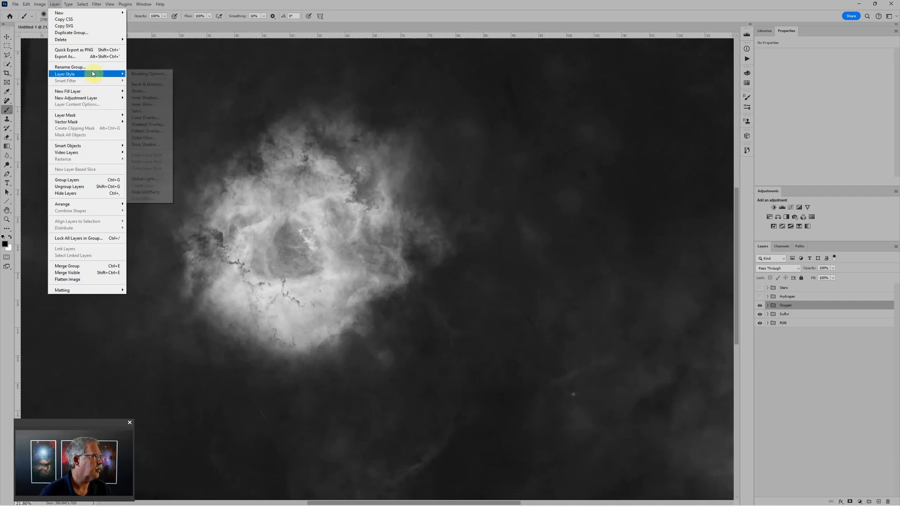
left_click(146, 74)
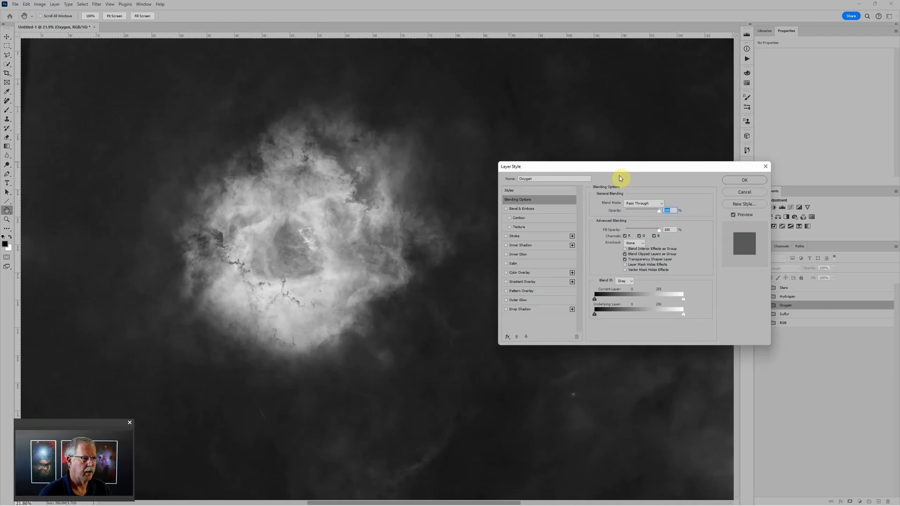
left_click_drag(620, 174, 550, 163)
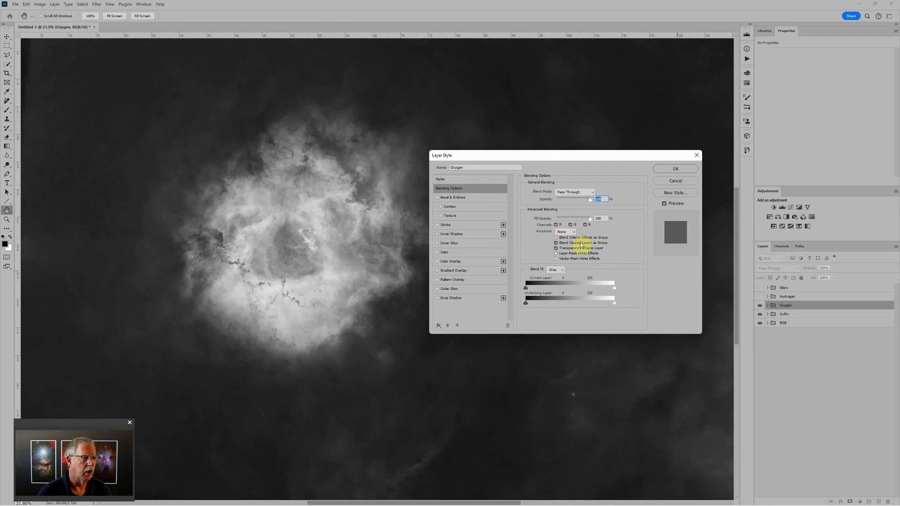
left_click(557, 225)
left_click(571, 225)
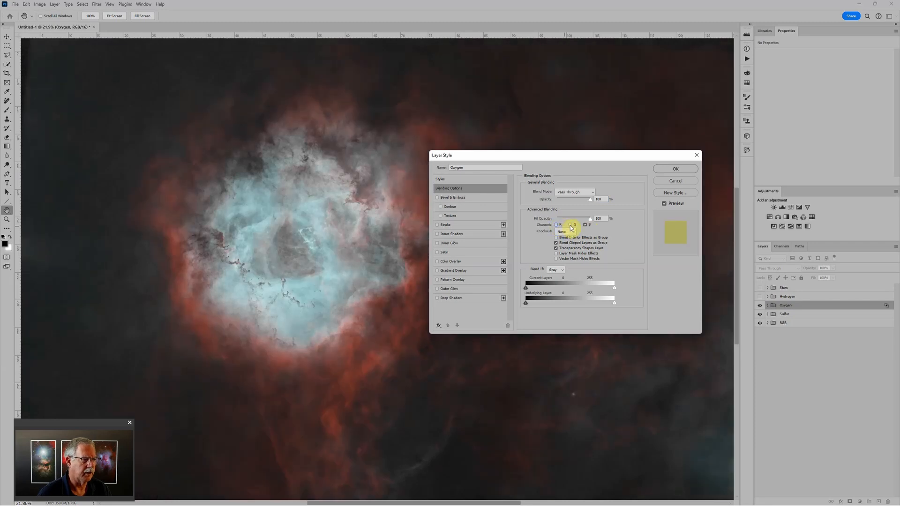
left_click(675, 170)
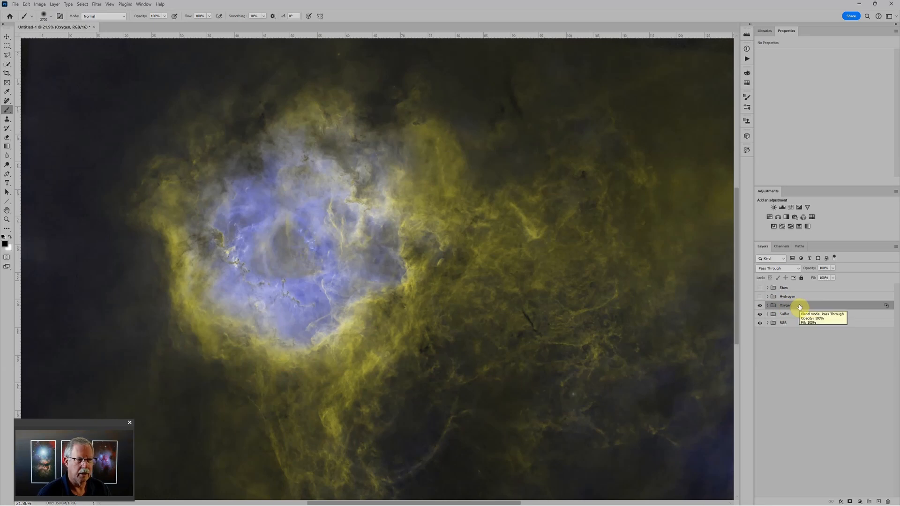
Step: Show the Hydrogen group and restrict its blending to the green channel by excluding the R and B channels
left_click(760, 297)
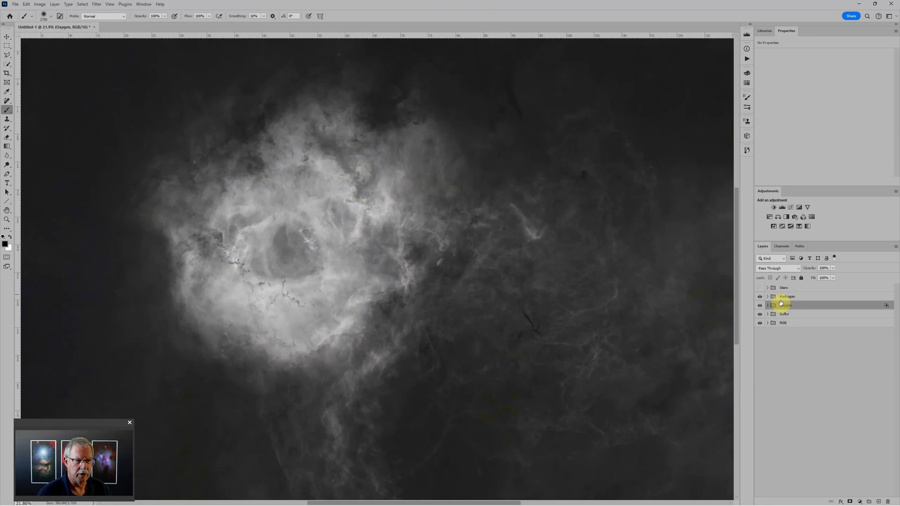
left_click(818, 297)
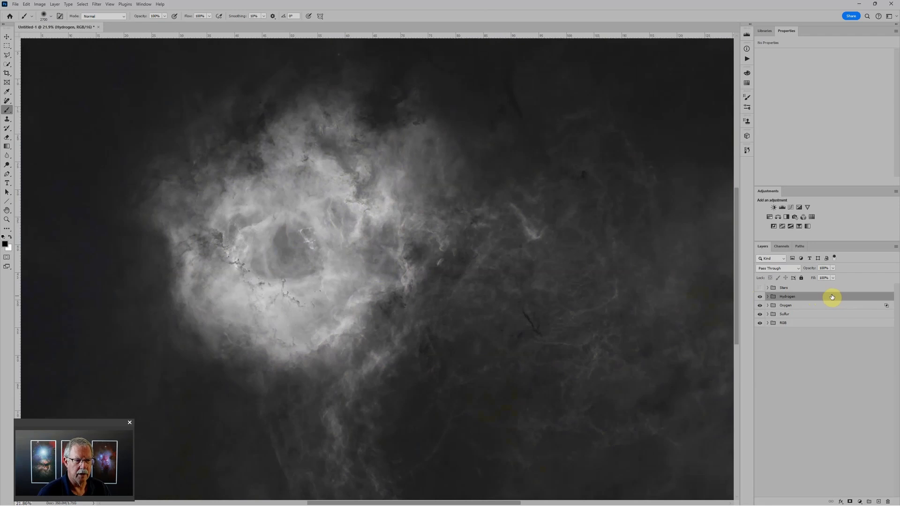
double_click(831, 298)
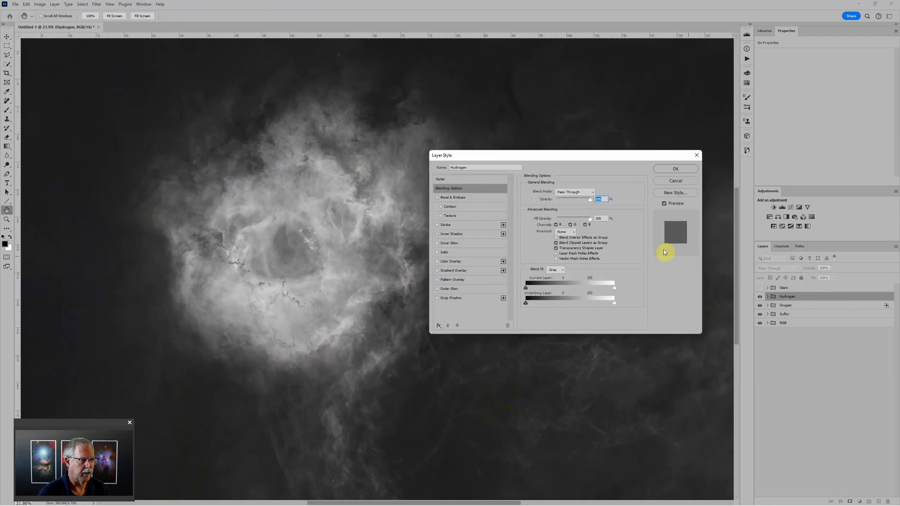
left_click(557, 226)
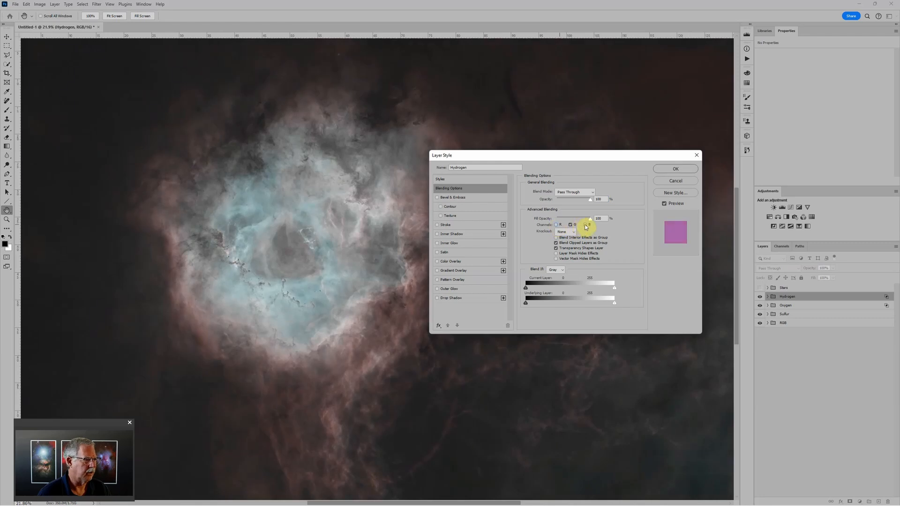
left_click(671, 170)
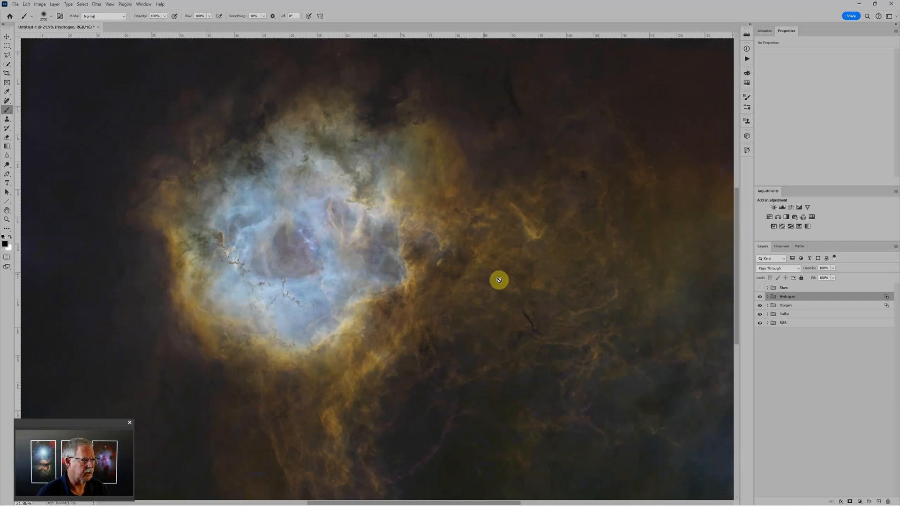
Step: Expand the Hydrogen and Sulfur groups and lower the white point of the Sulfur group's Levels adjustment to 216
left_click(801, 315)
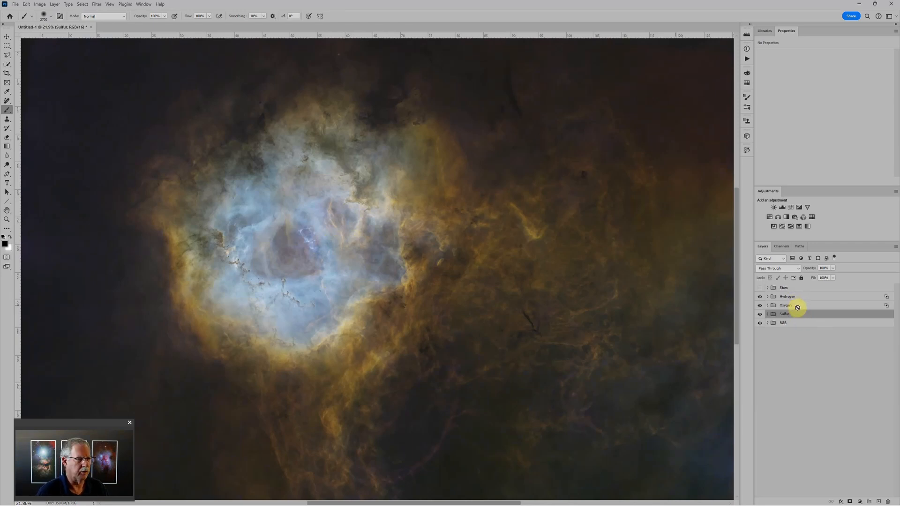
scroll(429, 244, "down", 5)
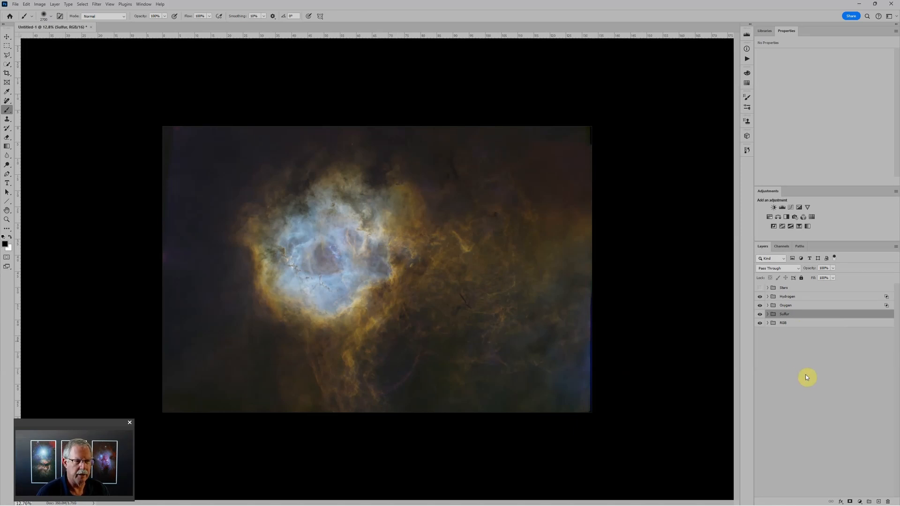
left_click(771, 297)
left_click(767, 297)
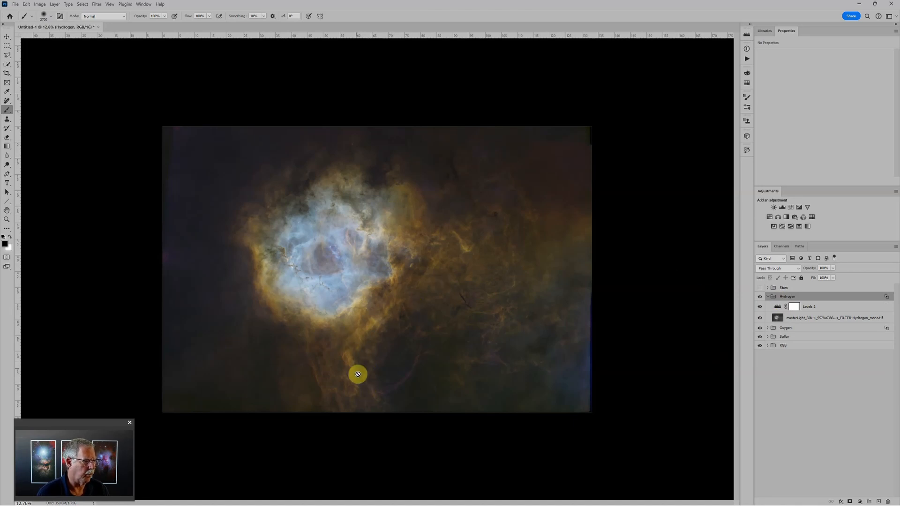
left_click(768, 336)
left_click(778, 348)
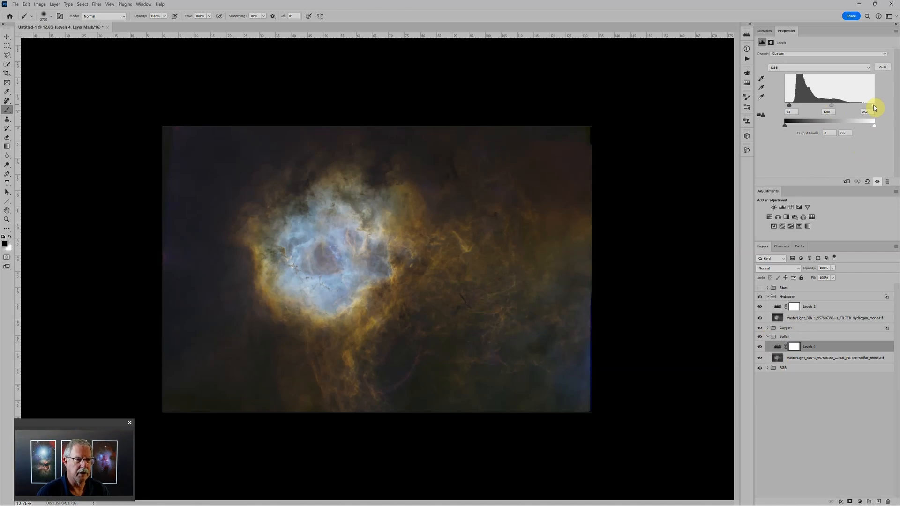
left_click_drag(874, 105, 860, 109)
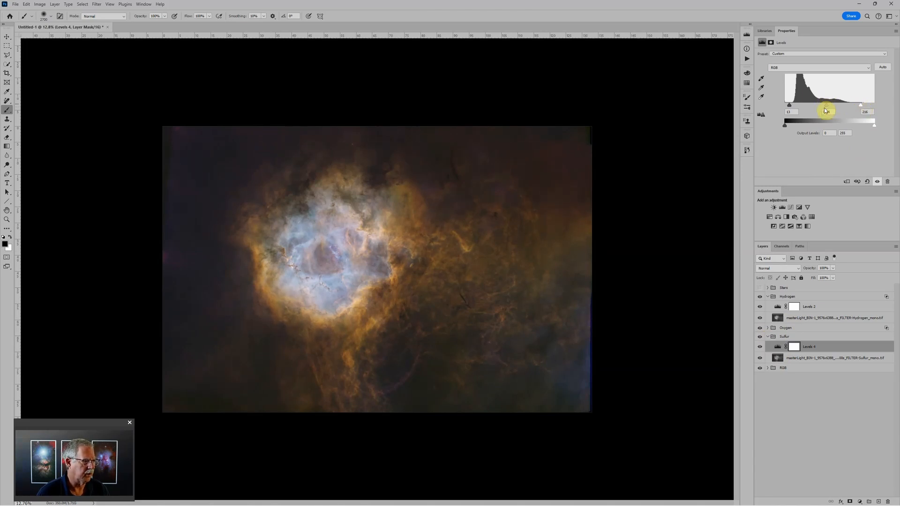
Step: Set the Oxygen Levels midtones to 1.19, and the Hydrogen Levels black point to 28 with midtones at 1.06
left_click(768, 329)
left_click(778, 338)
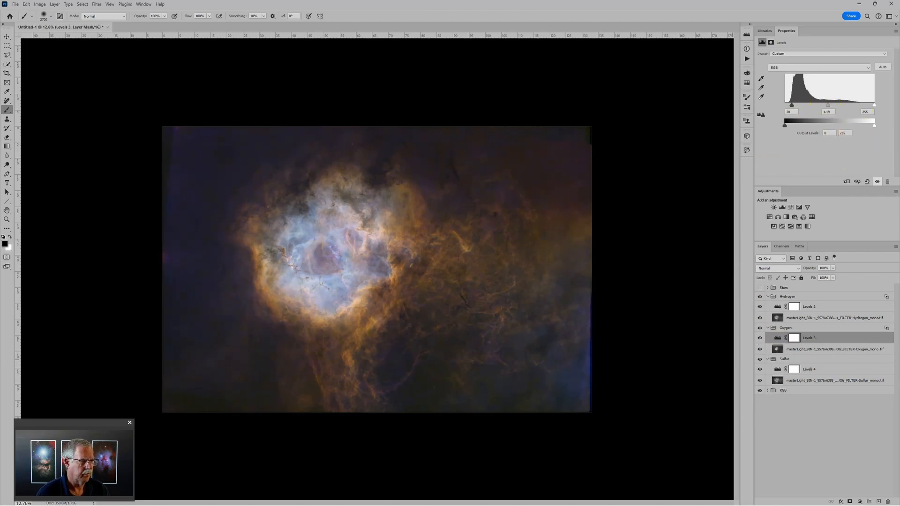
left_click(781, 305)
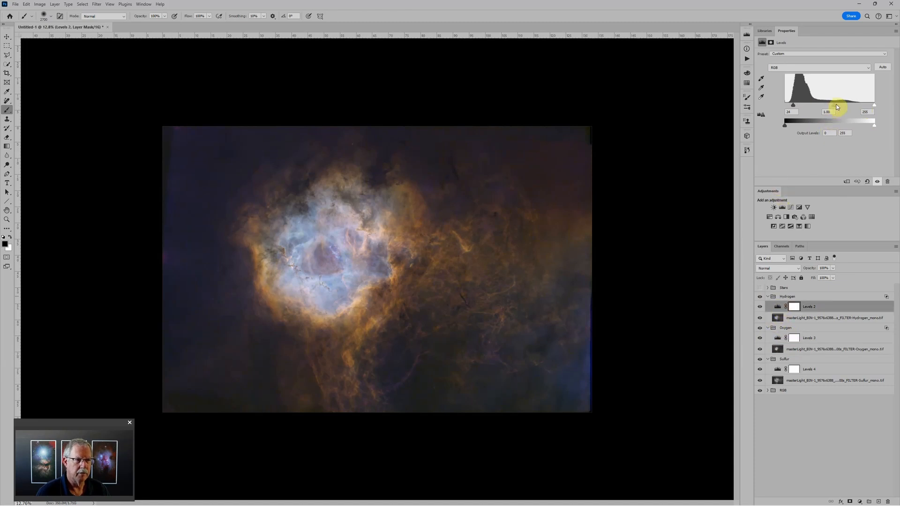
left_click_drag(834, 105, 833, 104)
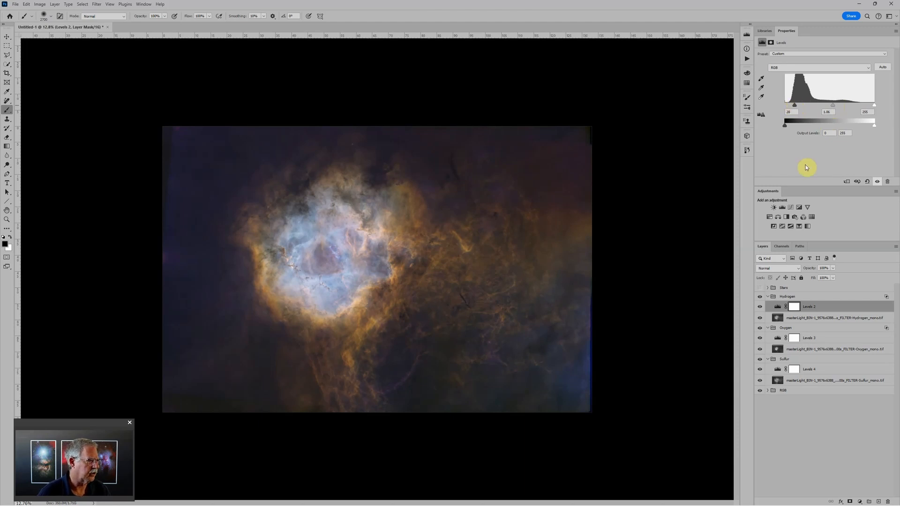
Step: Raise the Oxygen Levels black point to 46 to reduce the background blue, and select the Hydrogen group
left_click(778, 338)
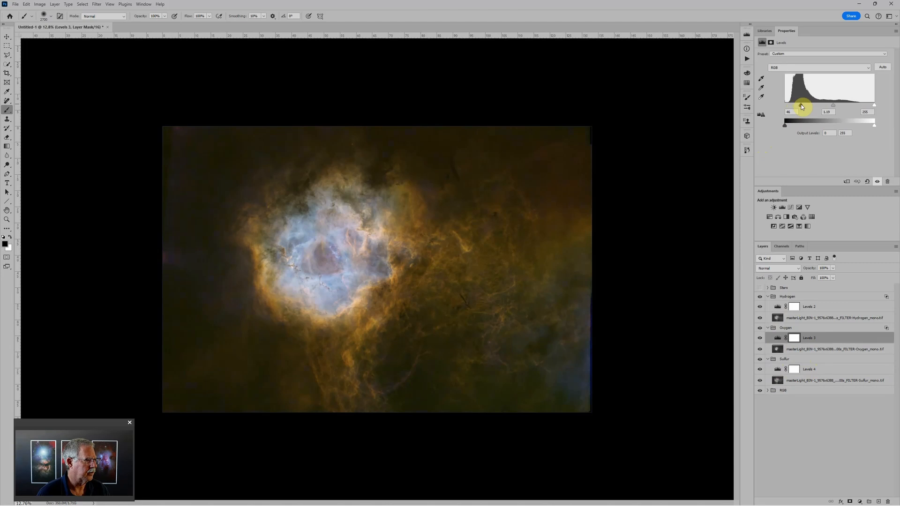
scroll(572, 340, "down", 2)
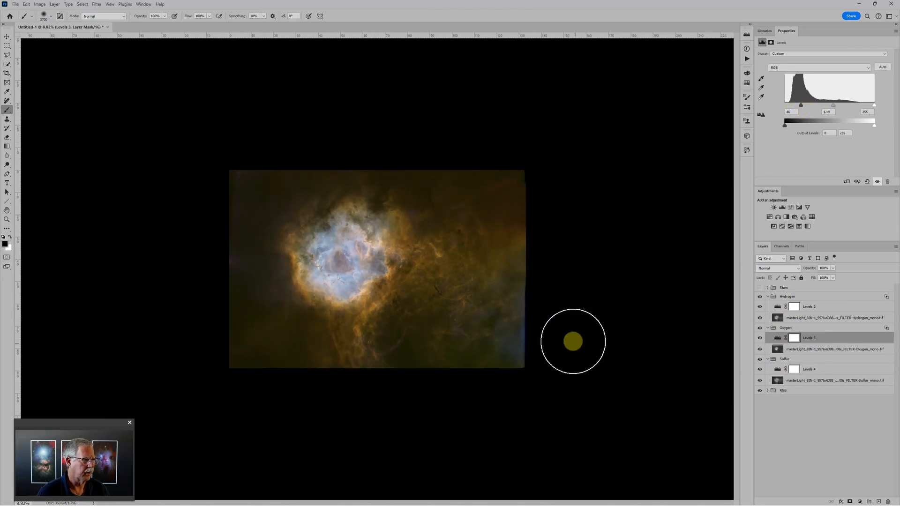
scroll(573, 340, "up", 2)
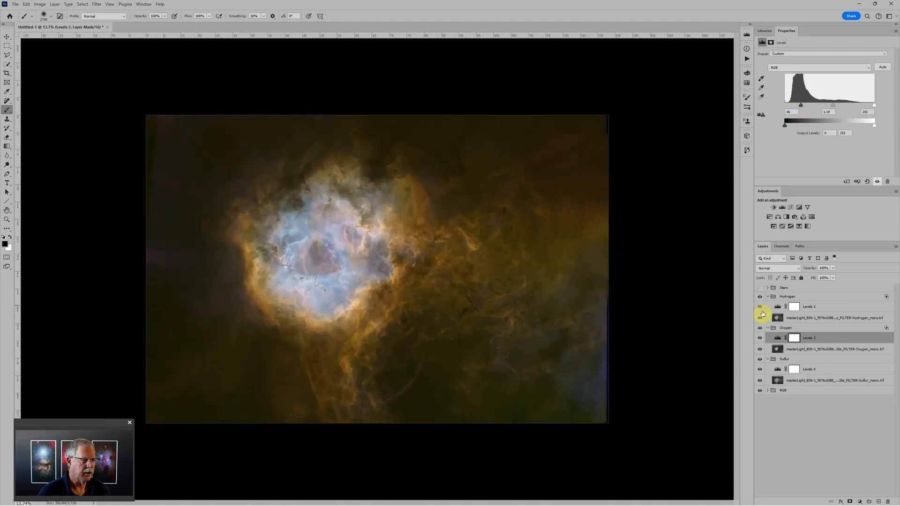
left_click(771, 298)
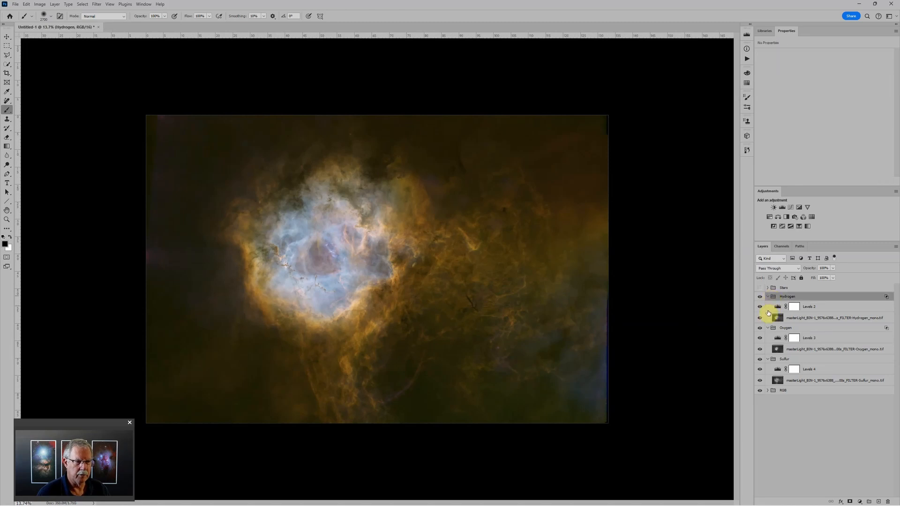
Step: Collapse the Oxygen, Hydrogen and Sulfur groups to tidy the layer stack
left_click(767, 327)
left_click(768, 297)
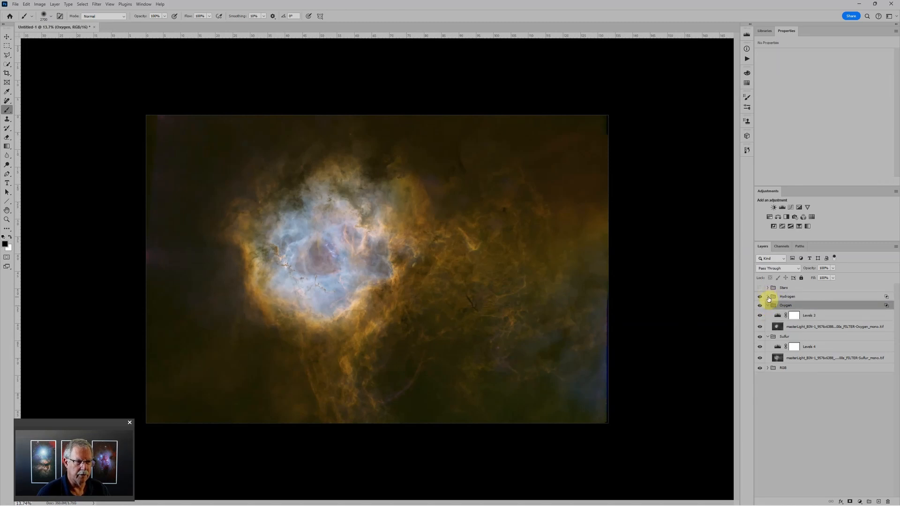
left_click(768, 306)
left_click(768, 314)
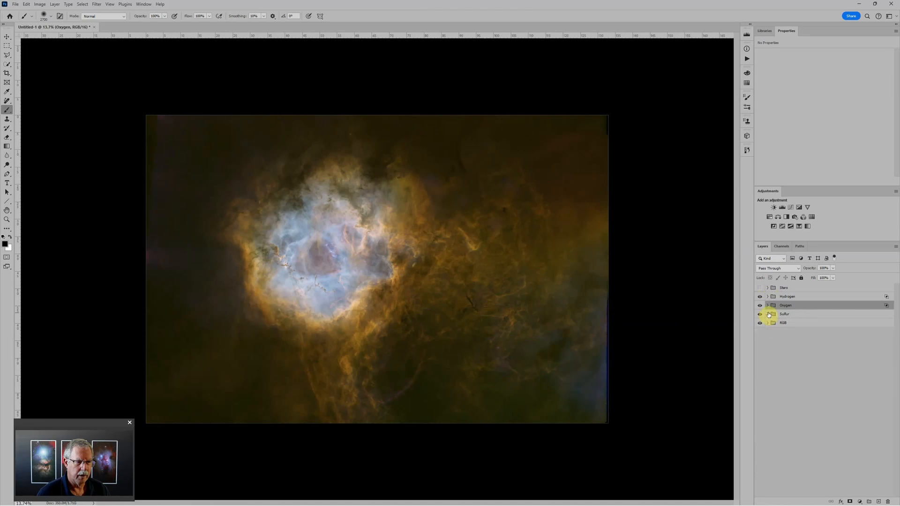
Step: Add Levels, Color Balance and Hue/Saturation adjustment layers above the Hydrogen group, in that order
left_click(788, 297)
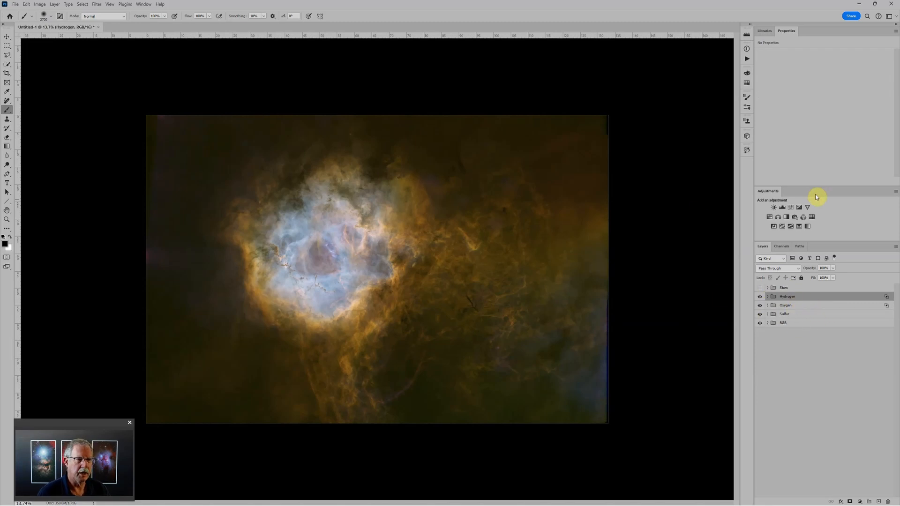
left_click(783, 207)
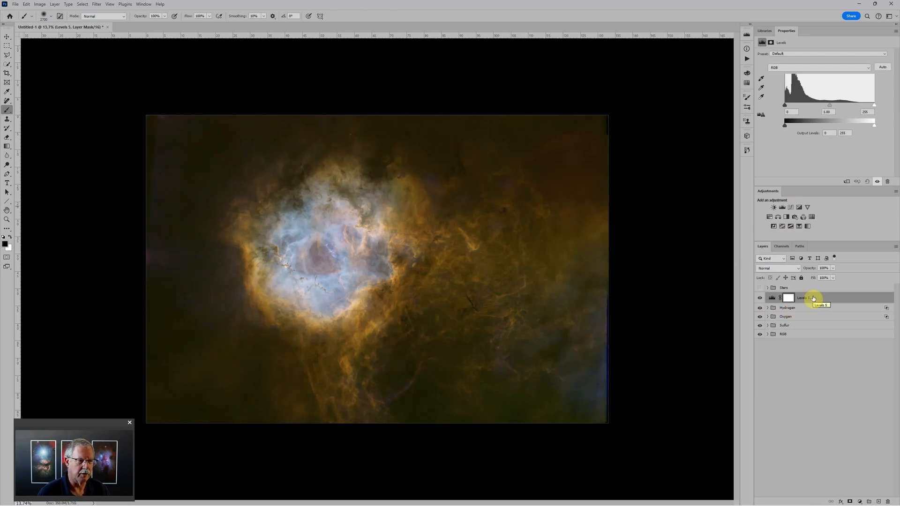
left_click(778, 218)
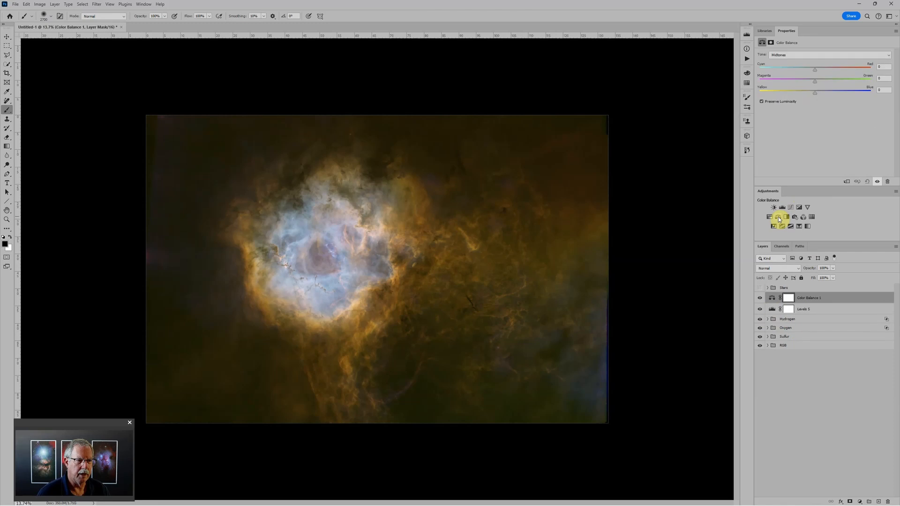
left_click(771, 219)
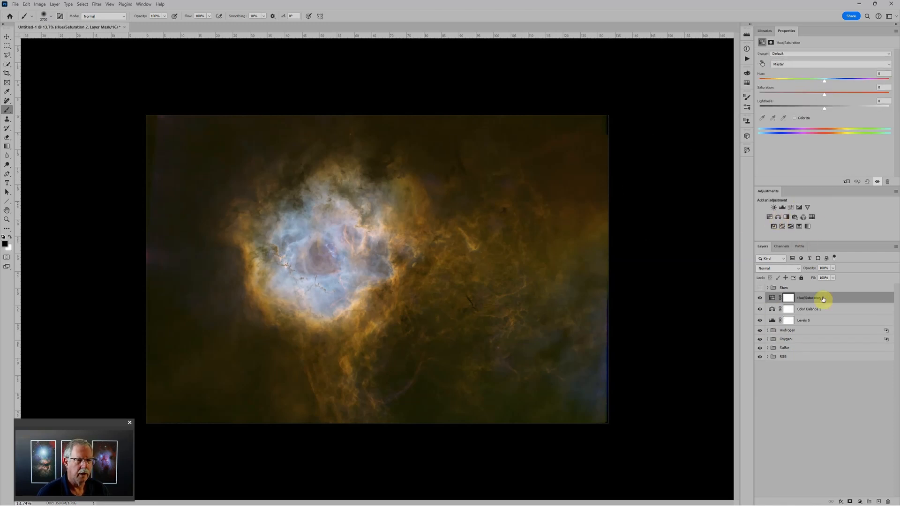
Step: Set the new Levels layer's output black to 2 and the Color Balance midtones to red +11, magenta -8 and yellow -3
left_click(773, 322)
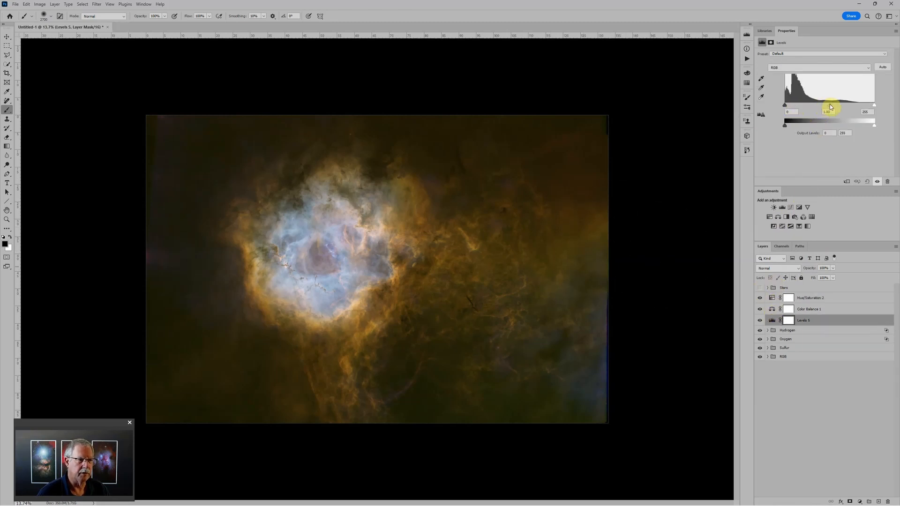
left_click_drag(831, 105, 833, 105)
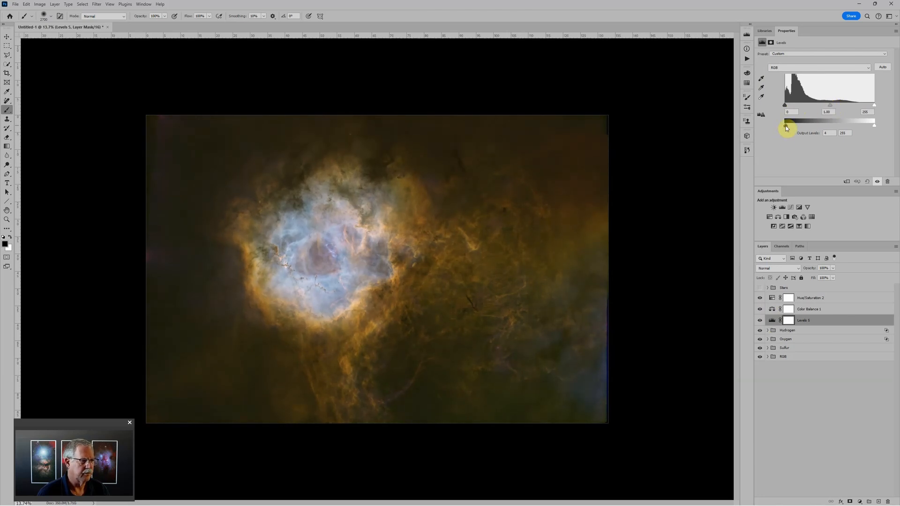
left_click_drag(787, 127, 789, 127)
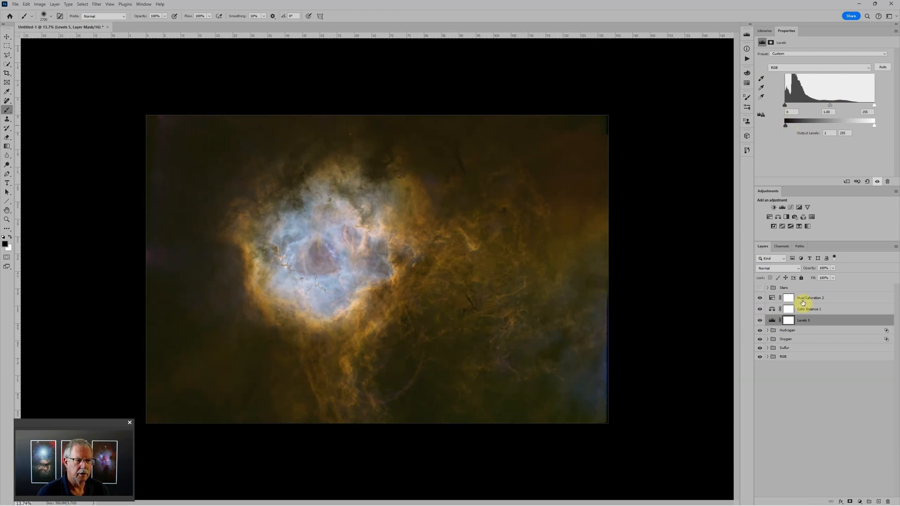
left_click(772, 310)
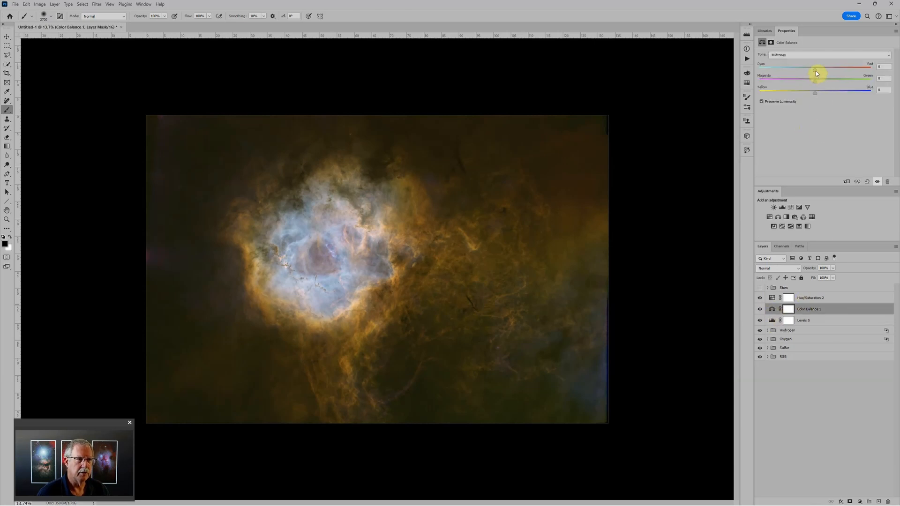
left_click_drag(819, 72, 816, 93)
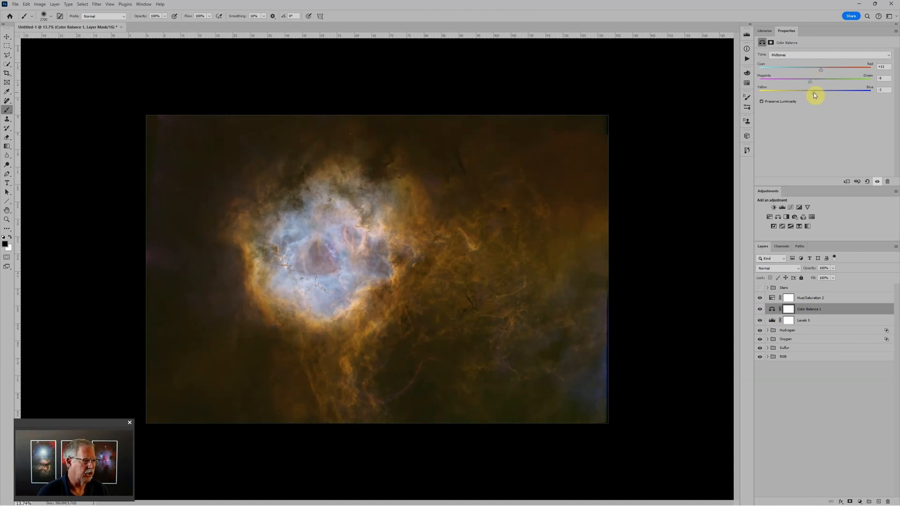
Step: Raise the master saturation slightly in the new Hue/Saturation adjustment, and boost the saturation of the Reds
left_click(772, 299)
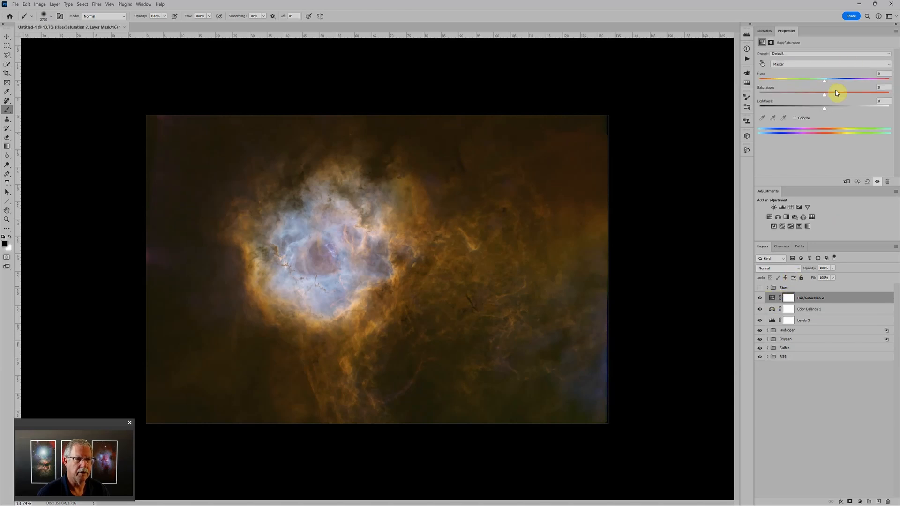
left_click_drag(828, 100, 821, 99)
left_click(793, 66)
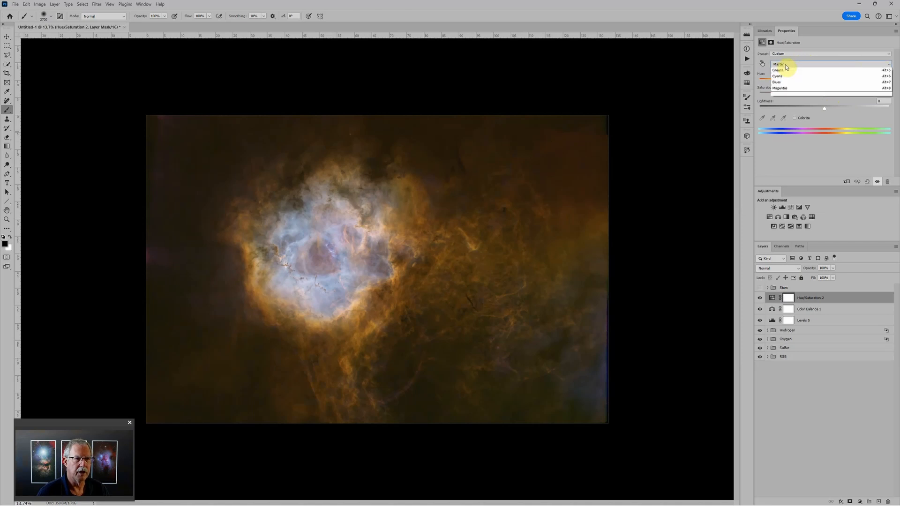
left_click(785, 78)
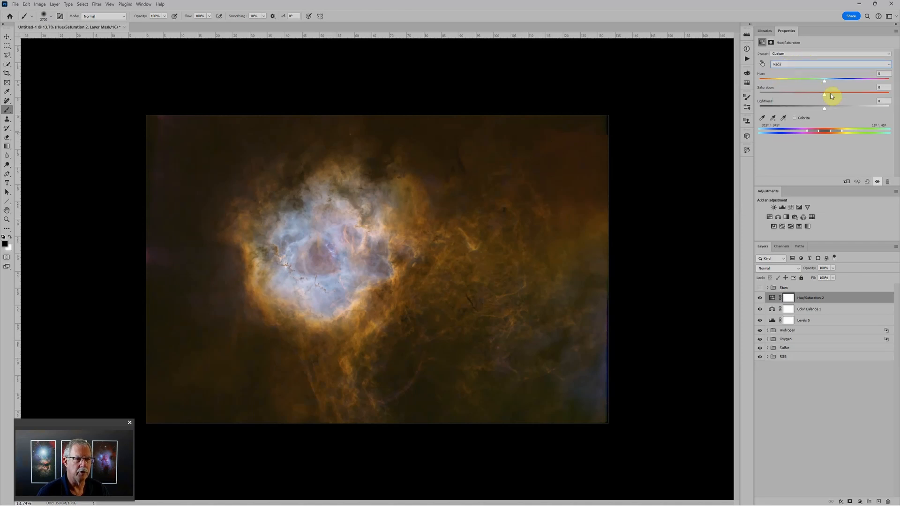
left_click_drag(827, 97, 831, 97)
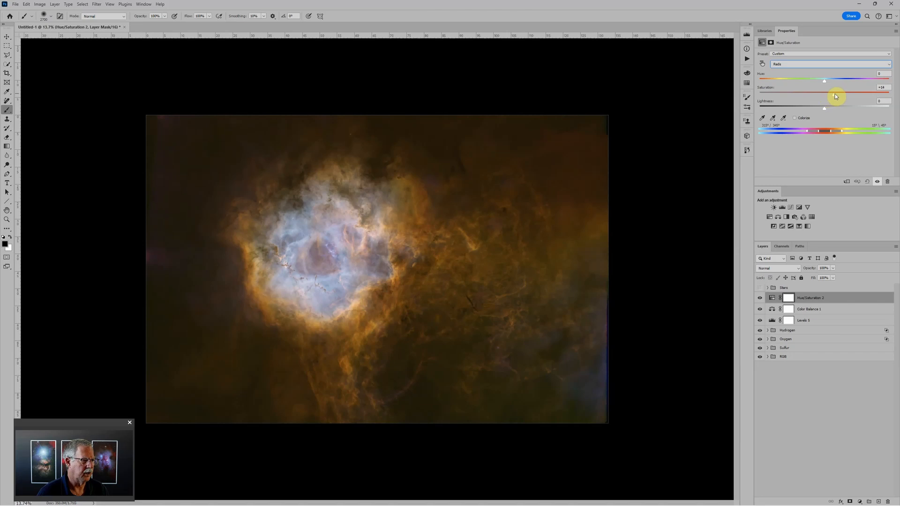
Step: Widen the Cyans range toward blue, set its saturation to +26 and lightness to +30, and shift its hue toward blue
left_click(798, 64)
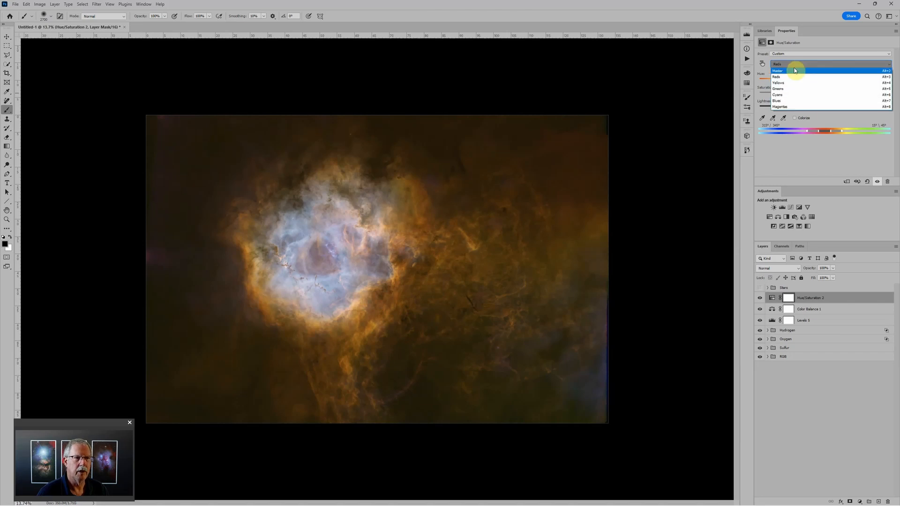
left_click(788, 95)
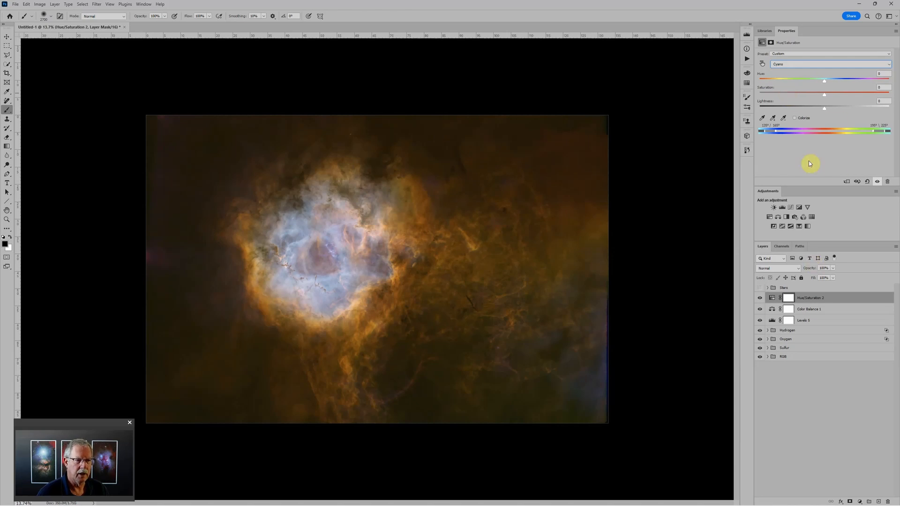
mouse_move(826, 95)
left_mouse_down()
mouse_move(844, 98)
mouse_move(827, 96)
left_mouse_up()
left_click_drag(772, 133, 784, 131)
left_click_drag(828, 96, 841, 94)
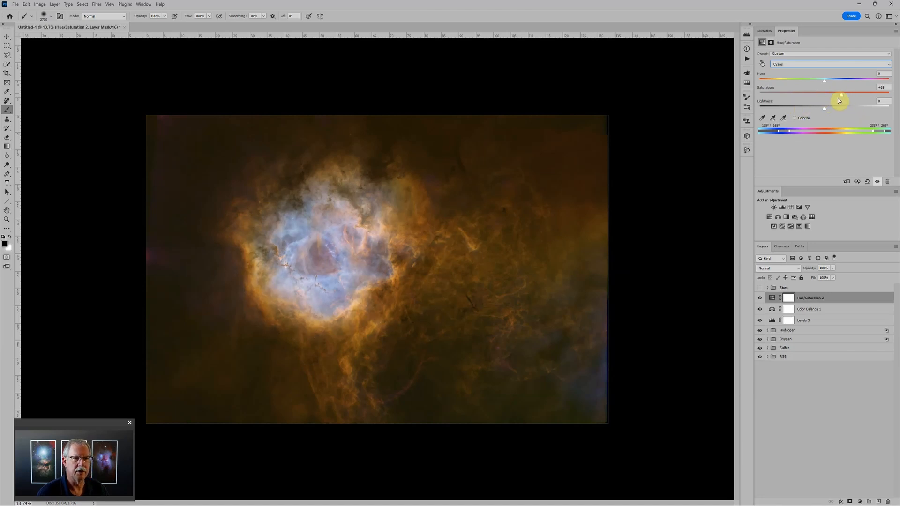
left_click_drag(826, 109, 839, 84)
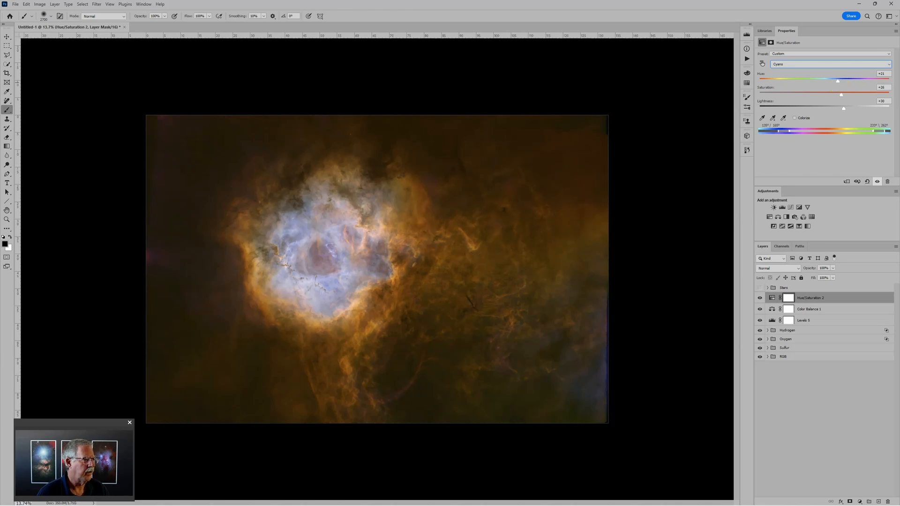
Step: Show the Stars group over the nebula and inspect the combined image close up
left_click(815, 288)
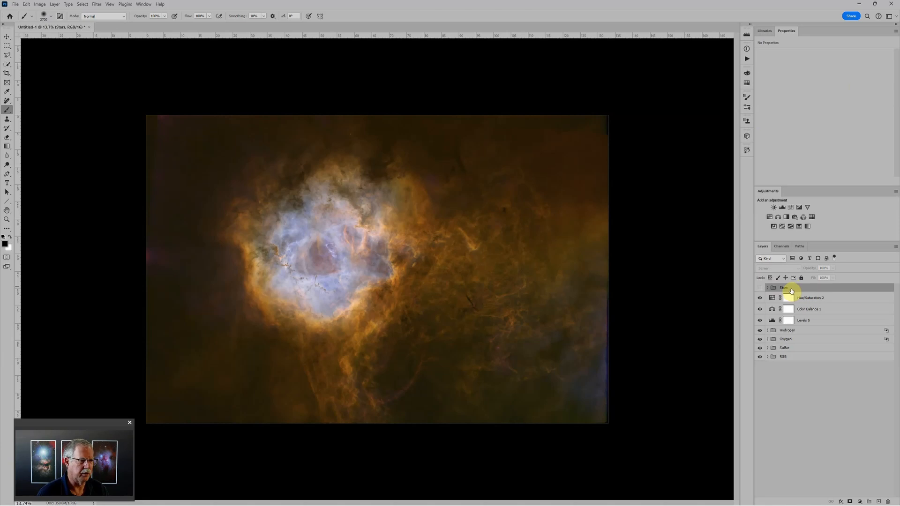
left_click(760, 287)
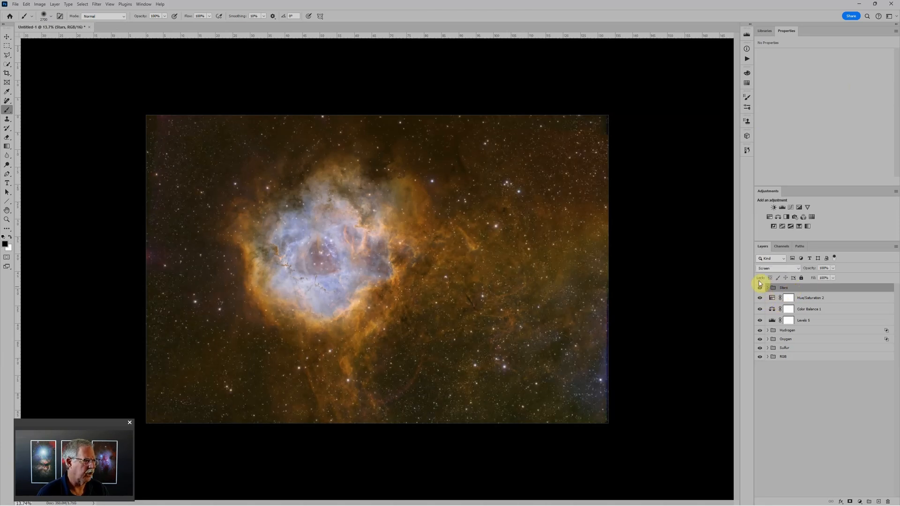
scroll(310, 254, "up", 3)
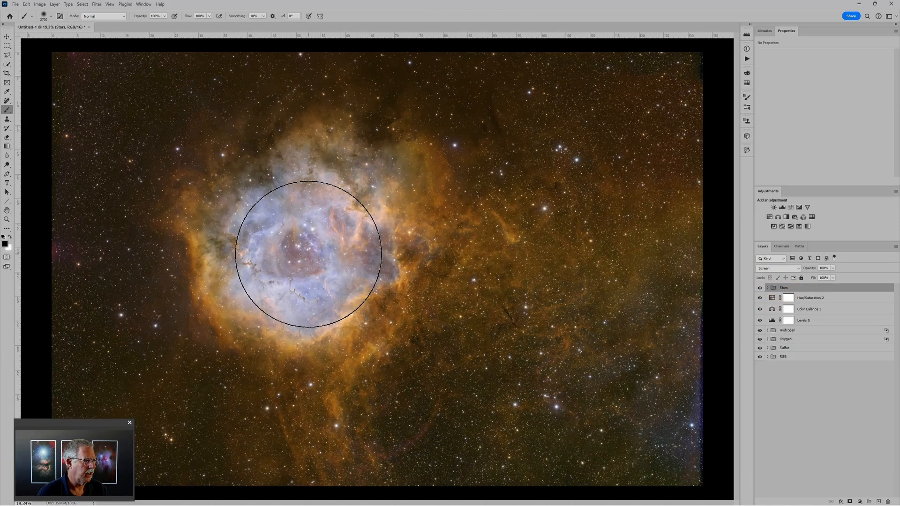
scroll(308, 254, "up", 2)
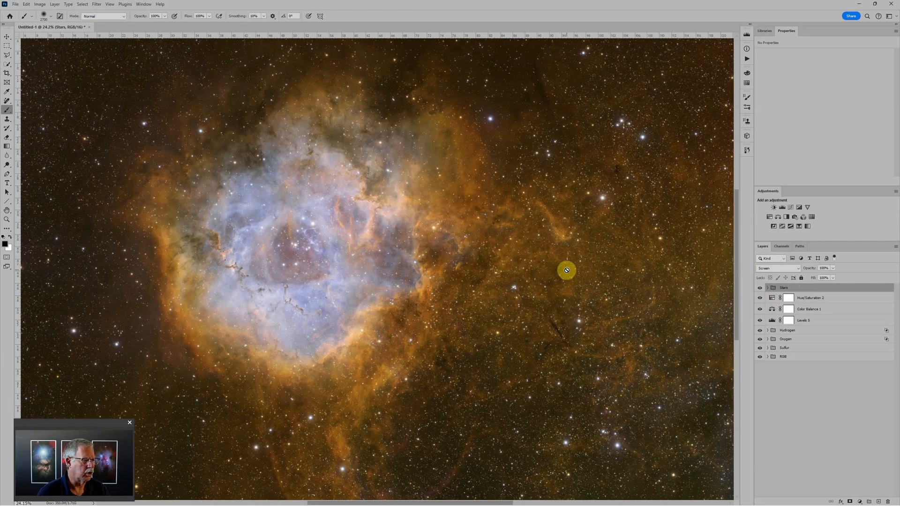
scroll(546, 265, "down", 1)
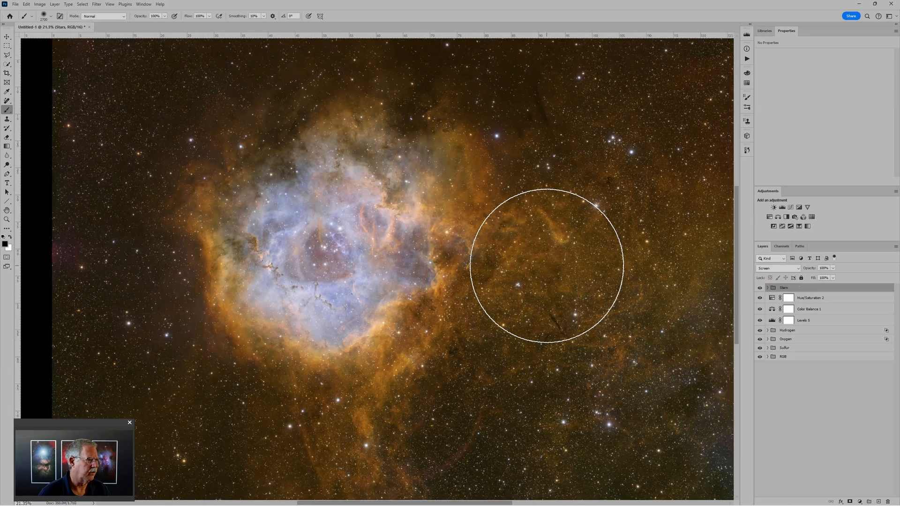
scroll(547, 266, "down", 1)
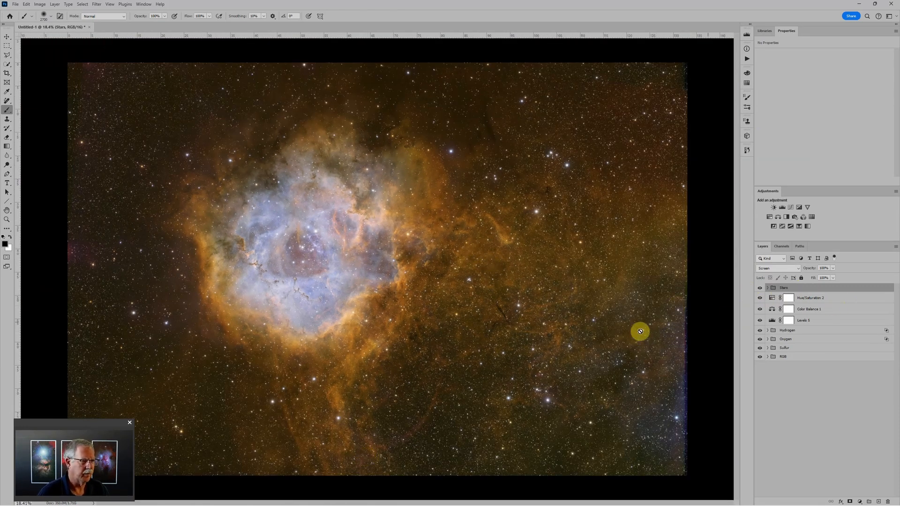
Step: Expand the Stars group and set its Levels midtones to 0.48 to reduce the stars, checking the whole image
left_click(768, 288)
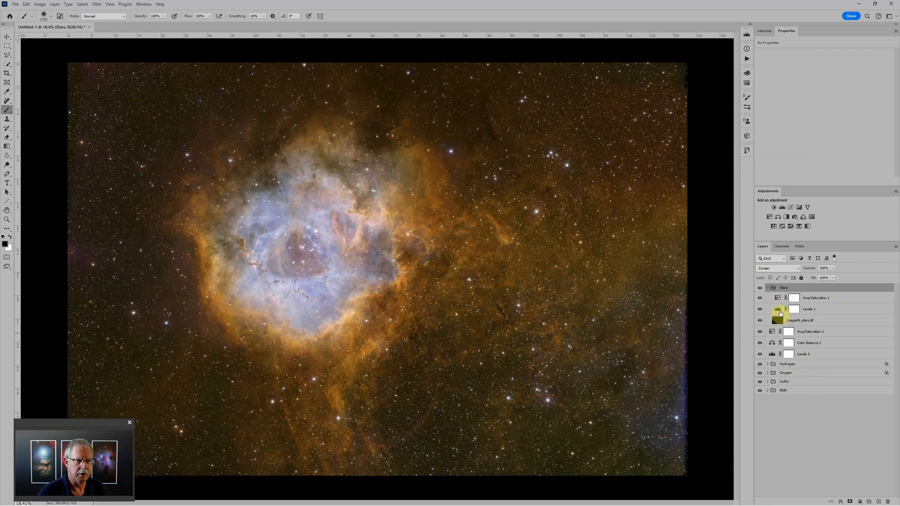
left_click(777, 309)
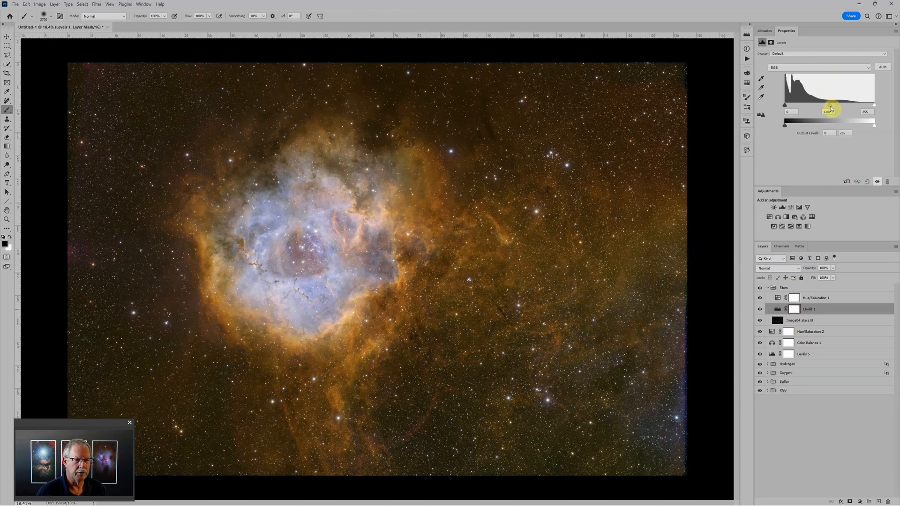
left_click_drag(831, 108, 856, 107)
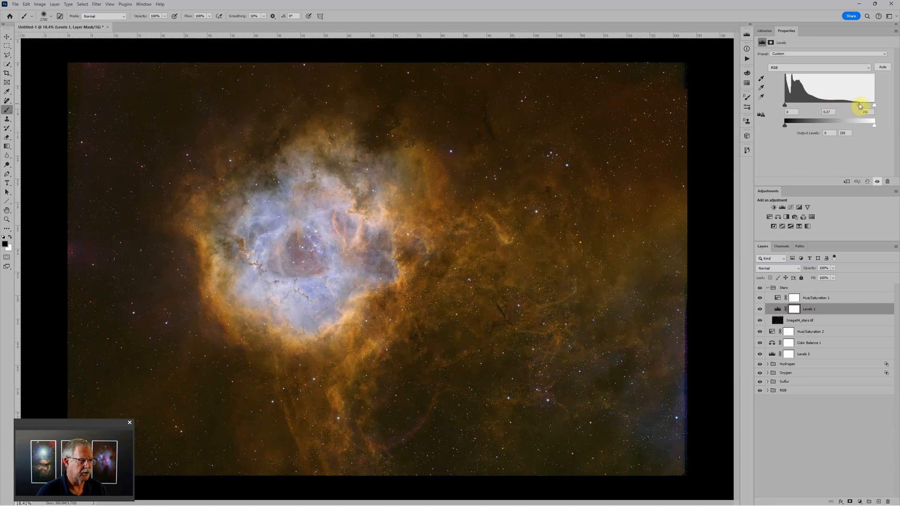
mouse_move(855, 106)
left_mouse_down()
mouse_move(824, 111)
mouse_move(848, 109)
left_mouse_up()
left_click_drag(839, 108, 849, 105)
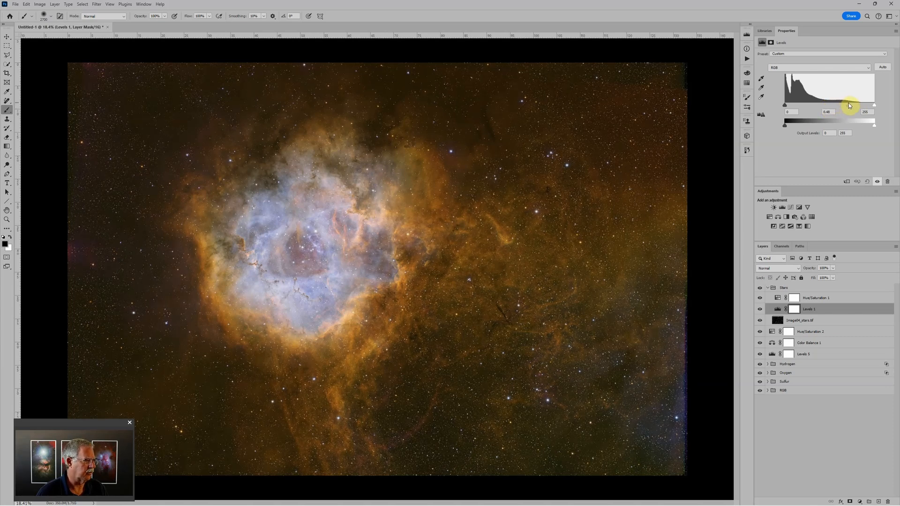
scroll(609, 175, "down", 5)
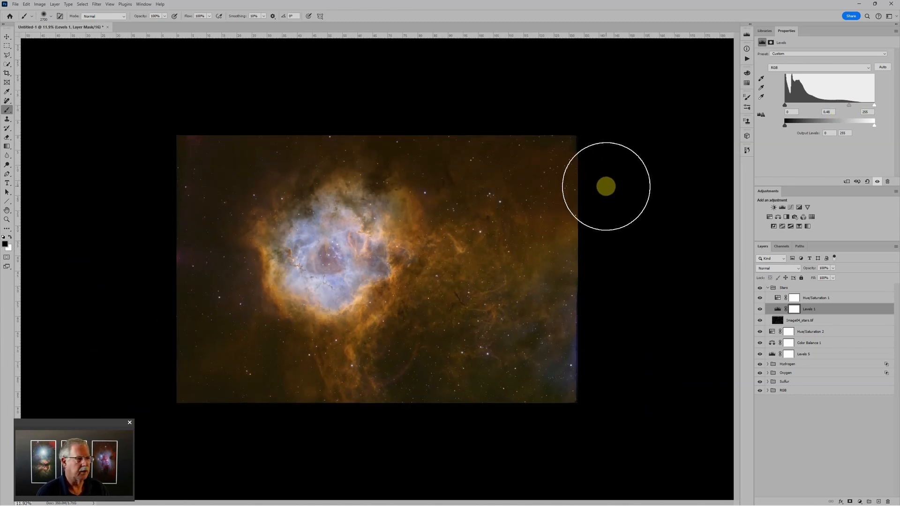
scroll(308, 260, "up", 5)
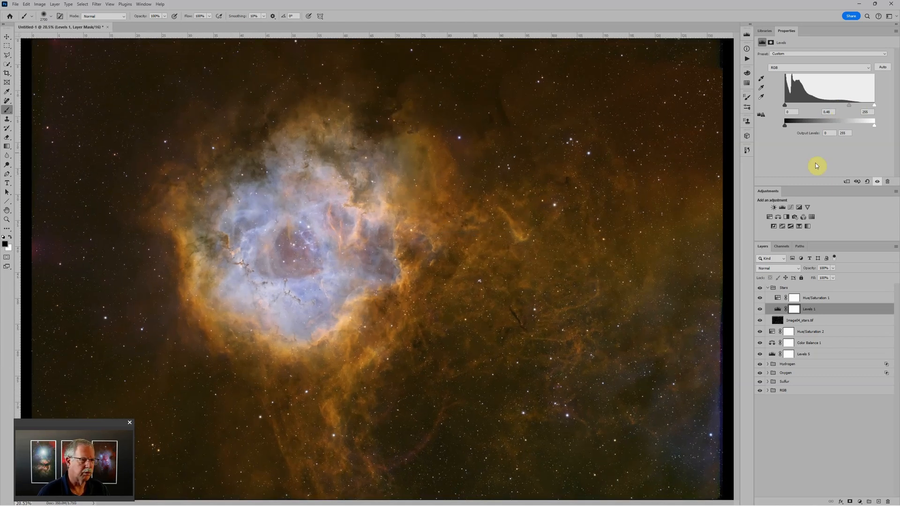
Step: Set the master saturation of the Stars group's Hue/Saturation to +34, and switch that adjustment to the Reds range
left_click(778, 298)
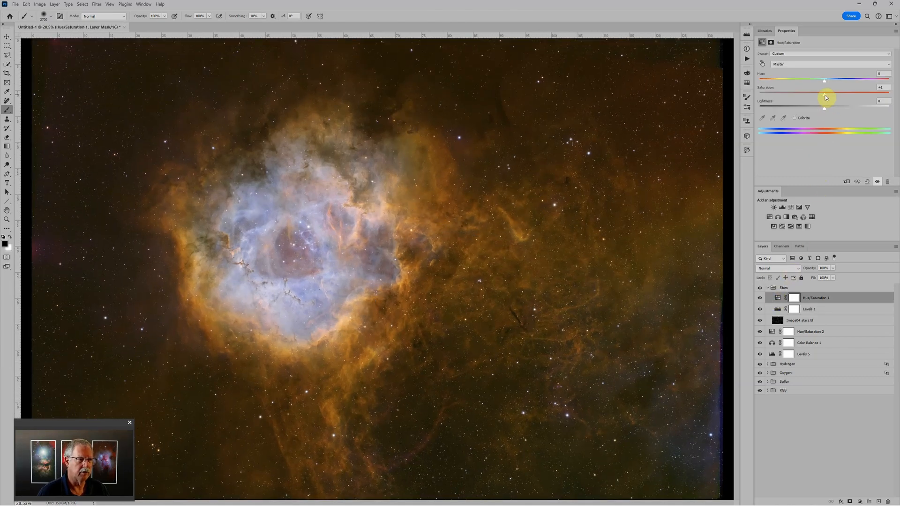
left_click_drag(854, 95, 855, 95)
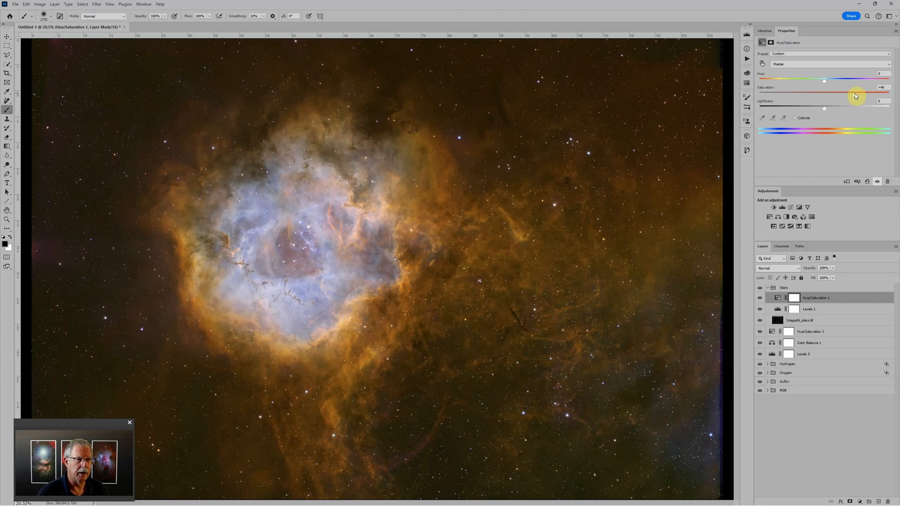
left_click_drag(856, 97, 846, 95)
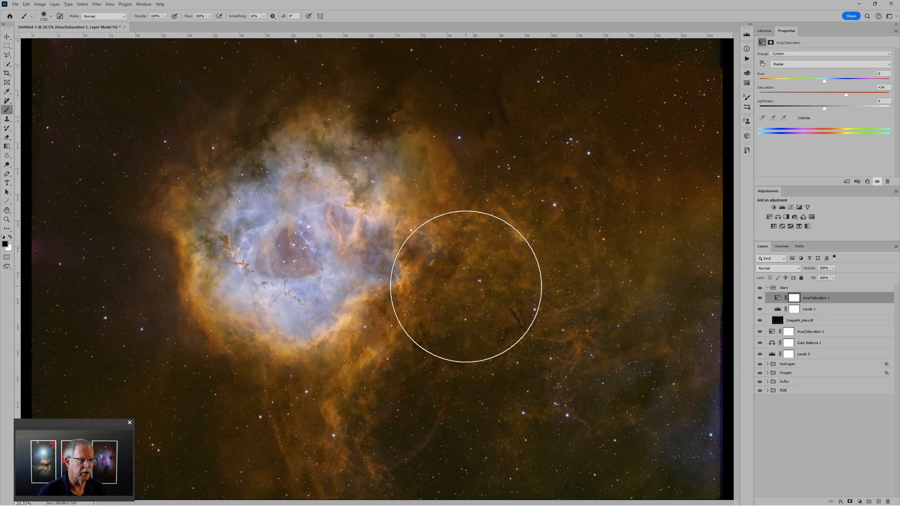
left_click(838, 64)
left_click(795, 74)
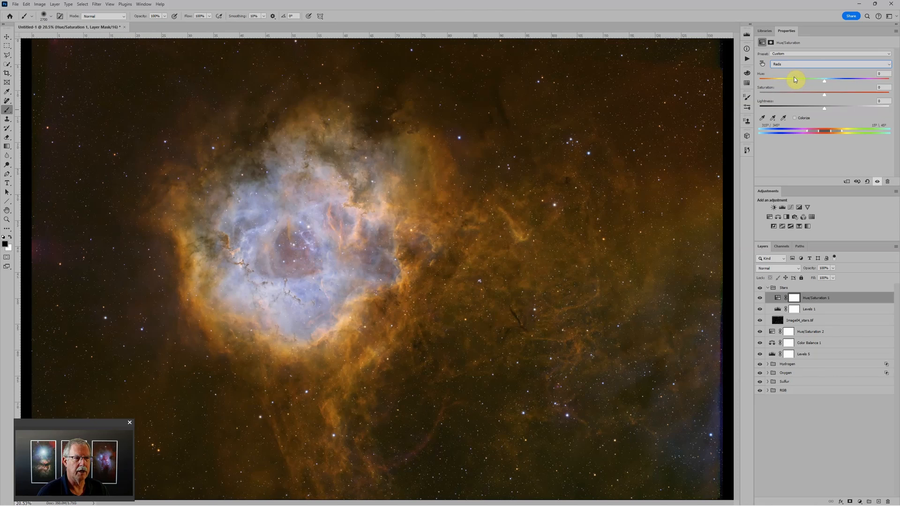
Step: Reduce the Reds saturation in the Stars group's Hue/Saturation adjustment to -72 and check the stars across the image
left_click_drag(826, 93, 795, 97)
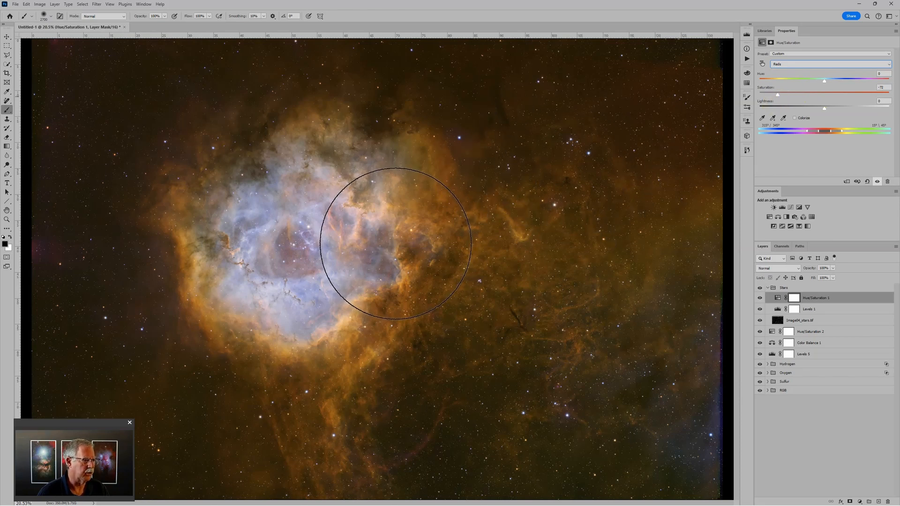
scroll(451, 239, "down", 3)
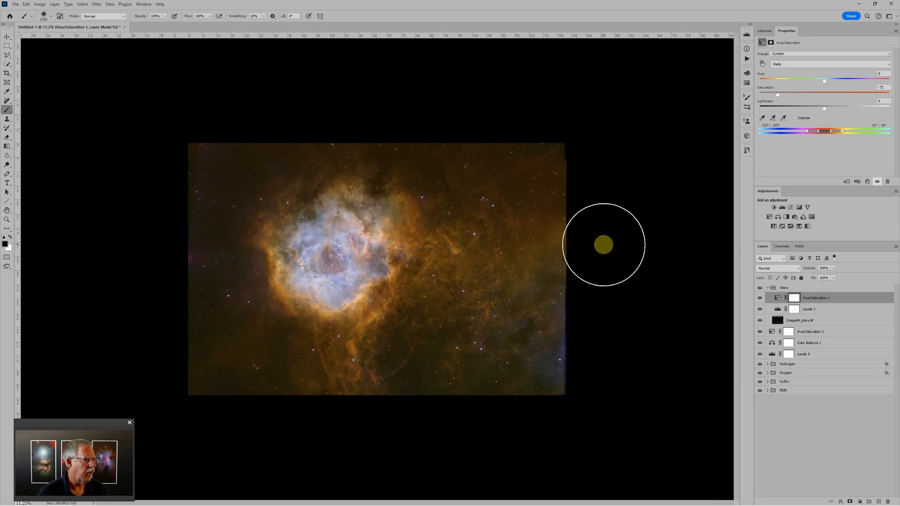
scroll(400, 291, "up", 3)
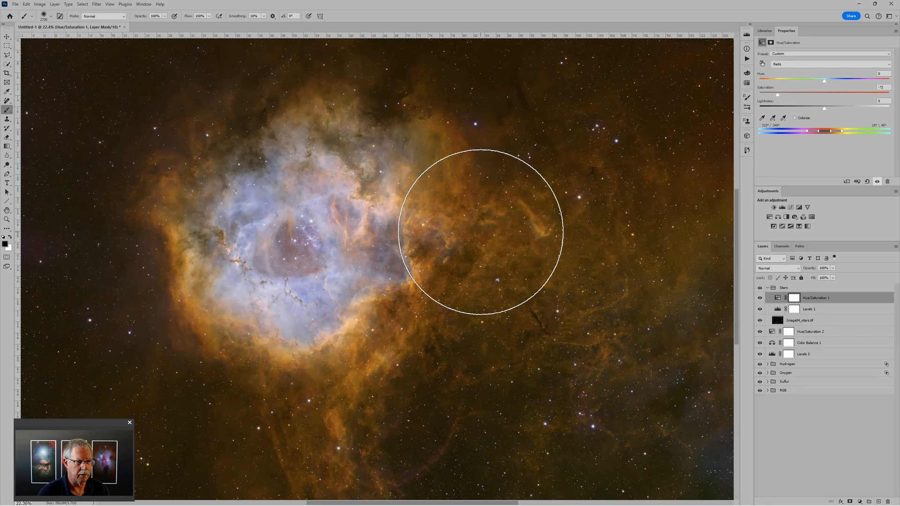
scroll(525, 217, "down", 1)
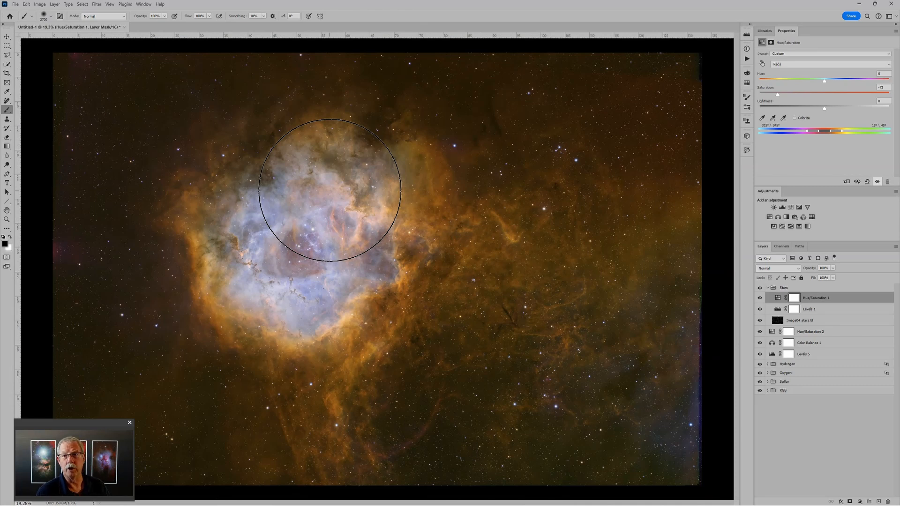
scroll(330, 190, "down", 2)
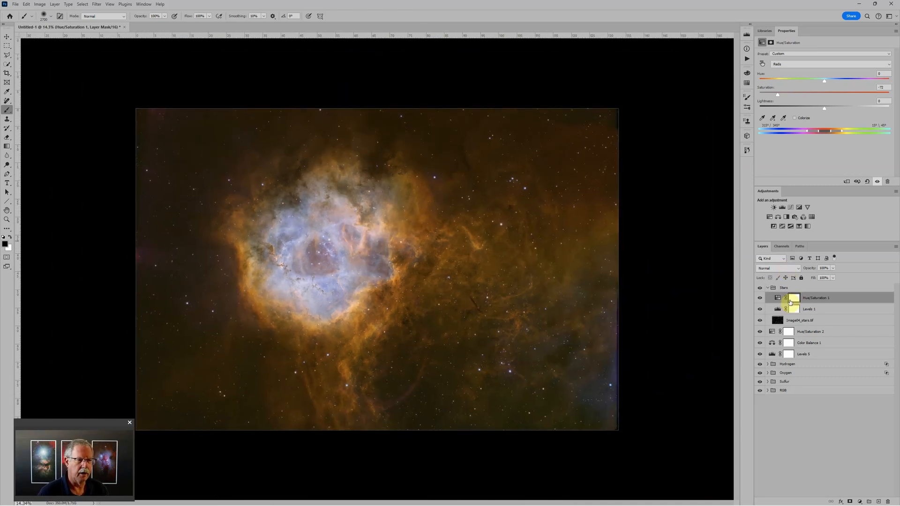
Step: Collapse the Stars group and raise the black output level of the overall Levels 5 adjustment to 4
left_click(769, 289)
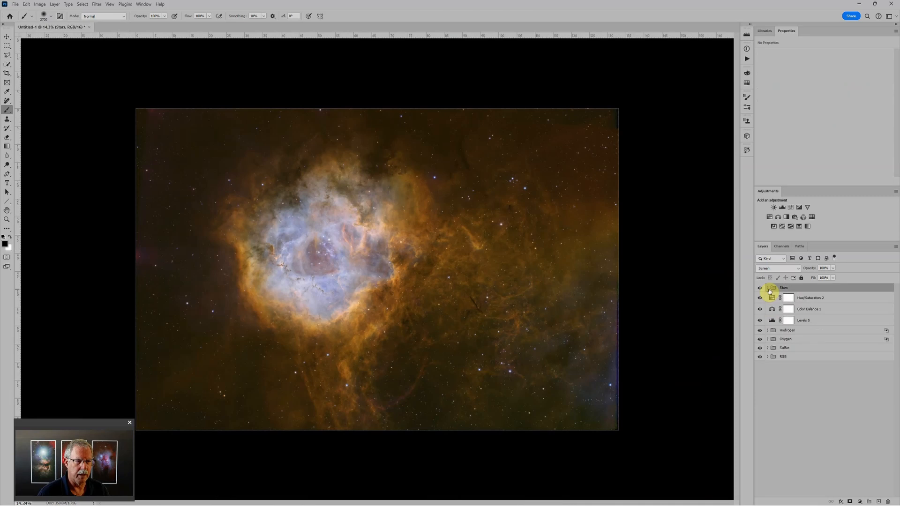
left_click(772, 320)
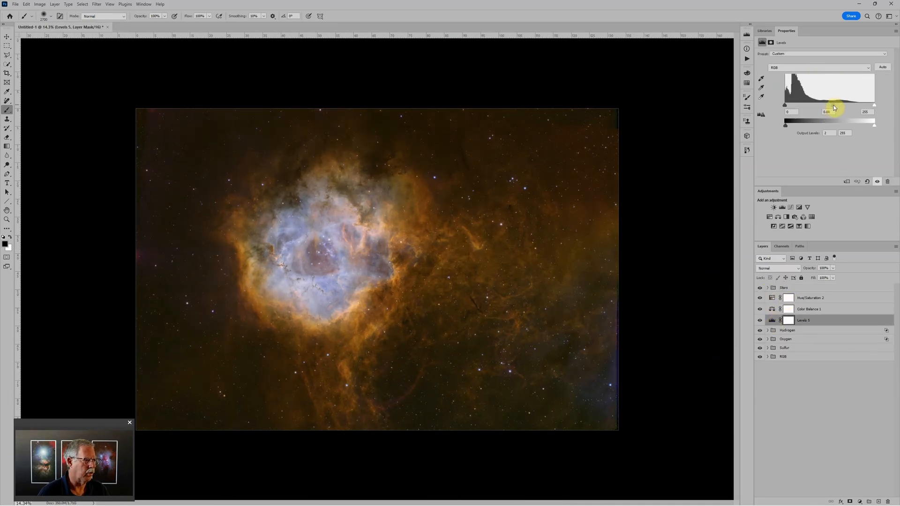
left_click_drag(786, 127, 787, 127)
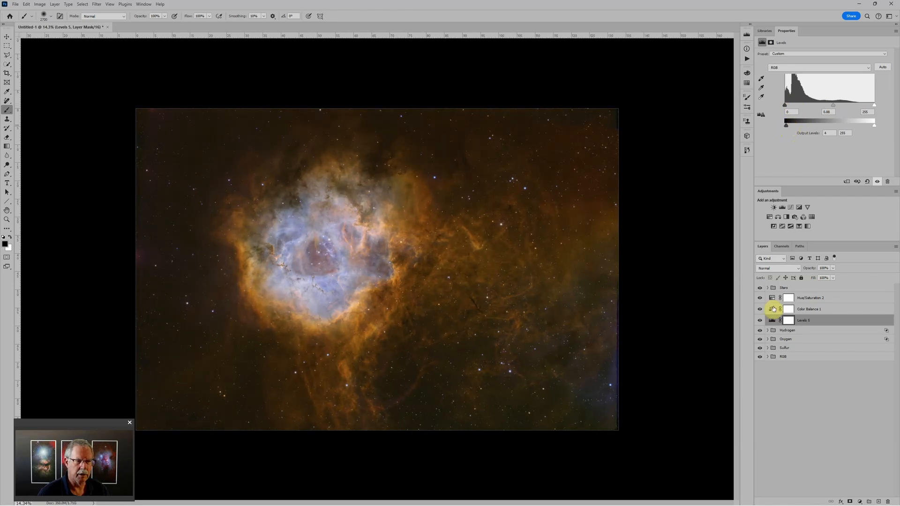
Step: Expand the Sulfur group and raise the black input level of its Levels adjustment to 23
left_click(768, 349)
left_click(778, 358)
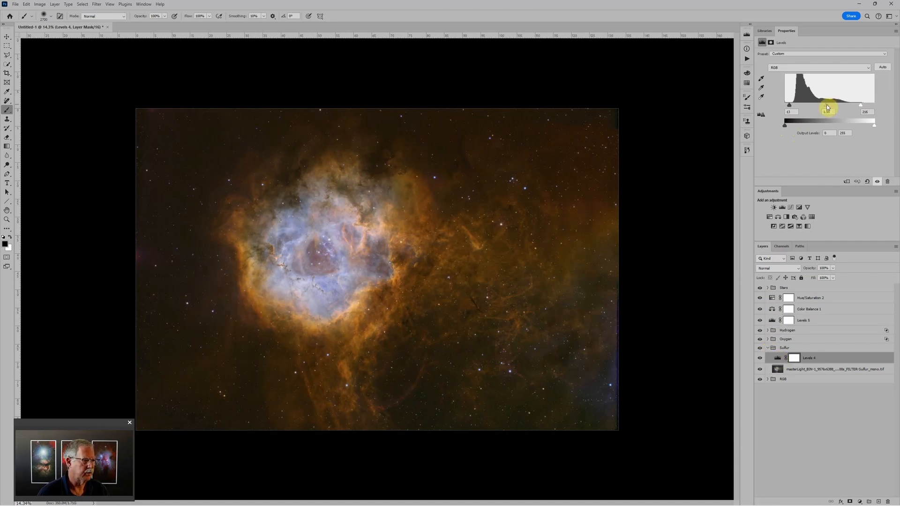
left_click_drag(828, 108, 796, 106)
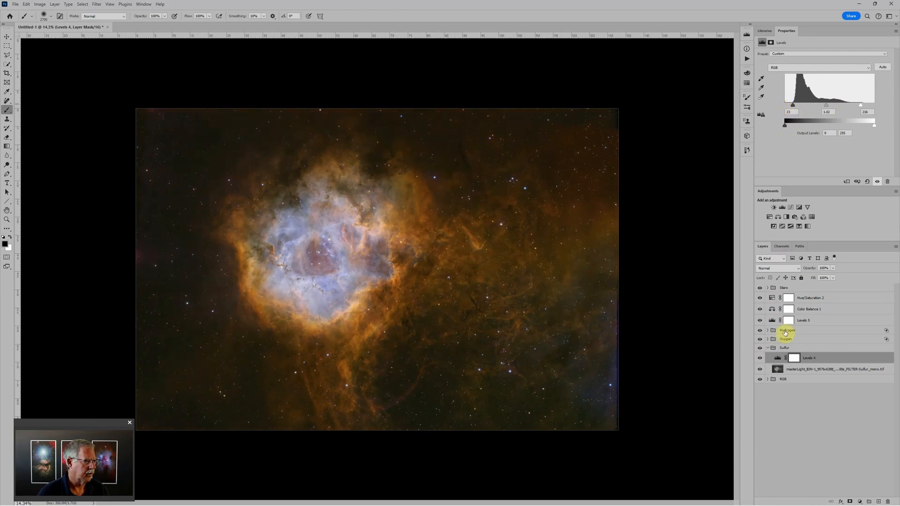
Step: Expand the Hydrogen group and slightly lower the white input level of its Levels adjustment
left_click(768, 333)
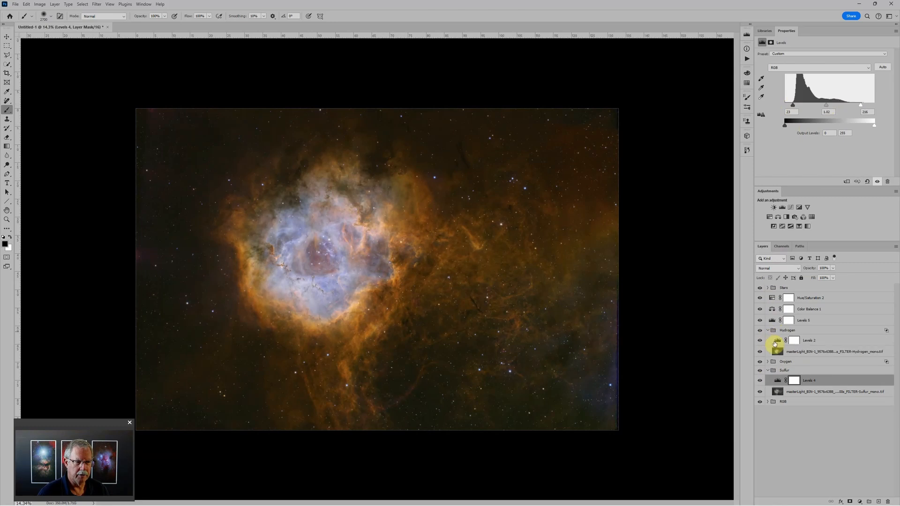
left_click(778, 341)
left_click_drag(873, 109, 872, 108)
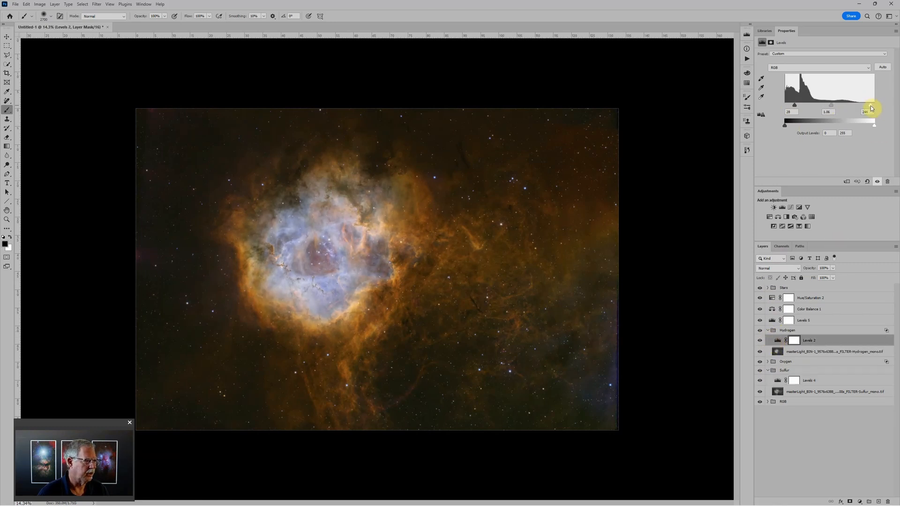
Step: Expand the Oxygen group, lower the white input level of its Levels adjustment to 243, and inspect the nebula's core
left_click(768, 363)
left_click(777, 370)
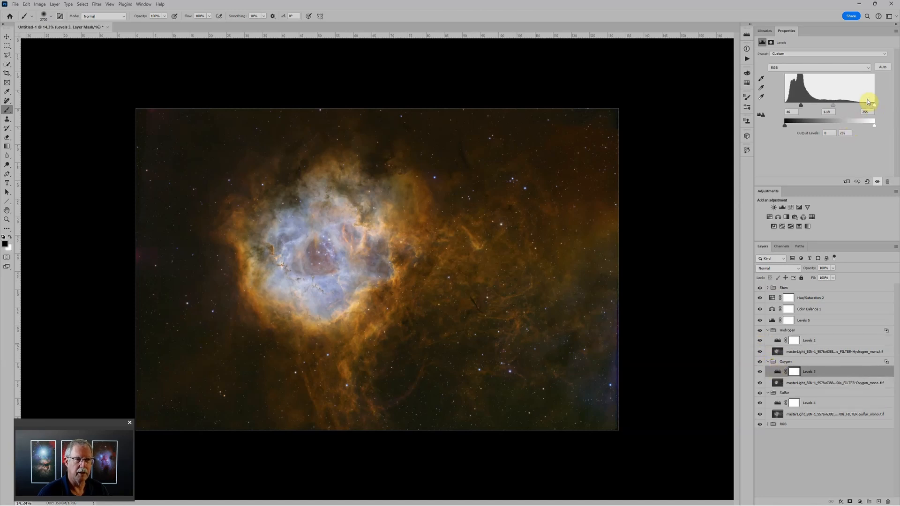
left_click_drag(876, 108, 870, 109)
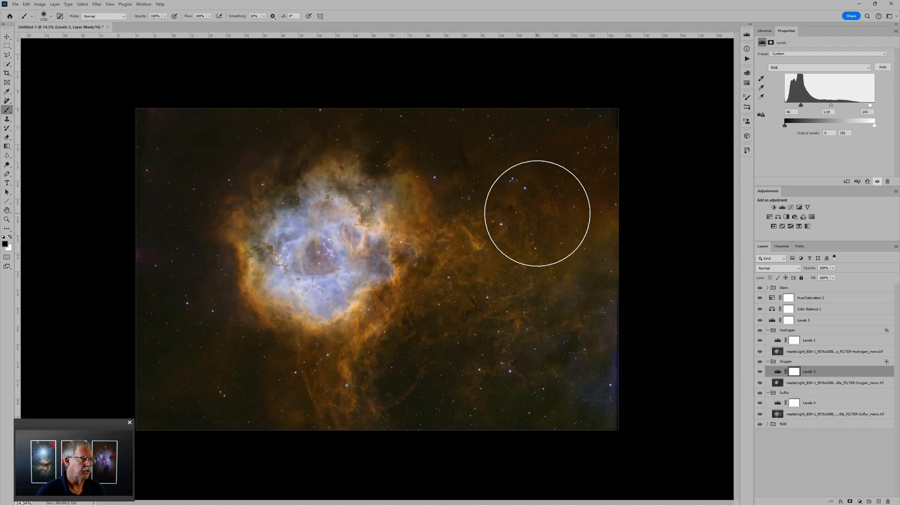
scroll(283, 253, "up", 4)
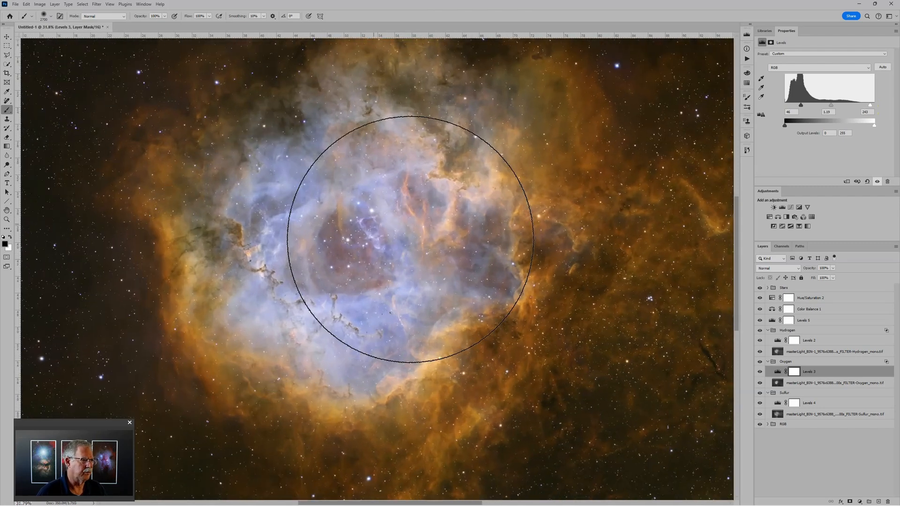
scroll(410, 239, "up", 1)
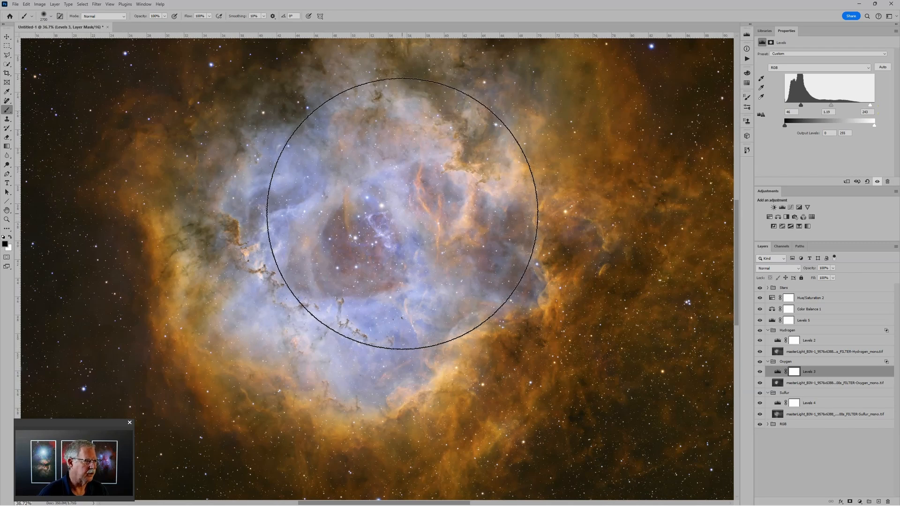
scroll(396, 193, "down", 1)
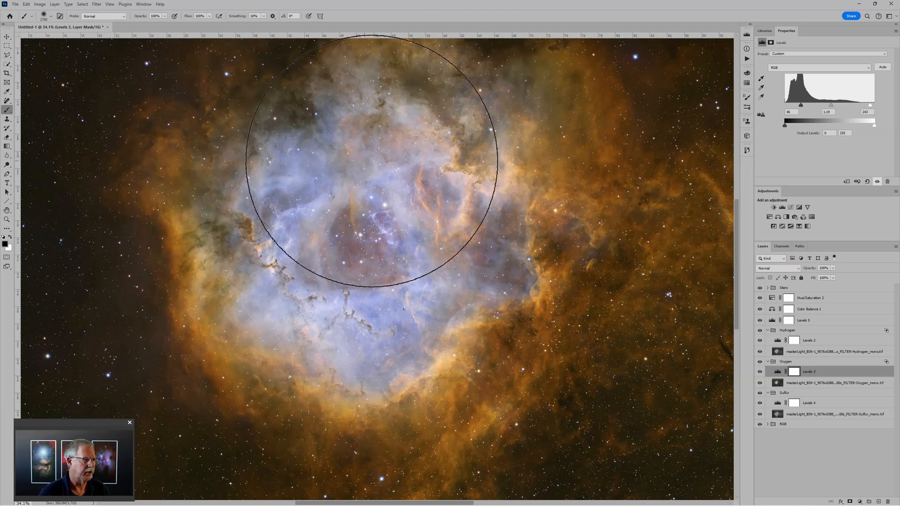
Step: Save the image in the 2024 Photos folder in Large Document Format (PSB), named "Roseette for", the recipient's first name and "Video"
left_click(15, 4)
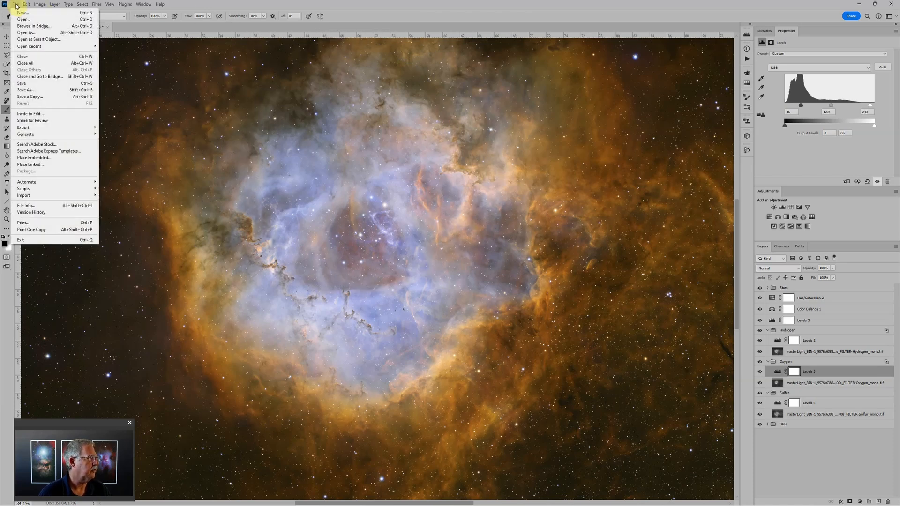
left_click(40, 91)
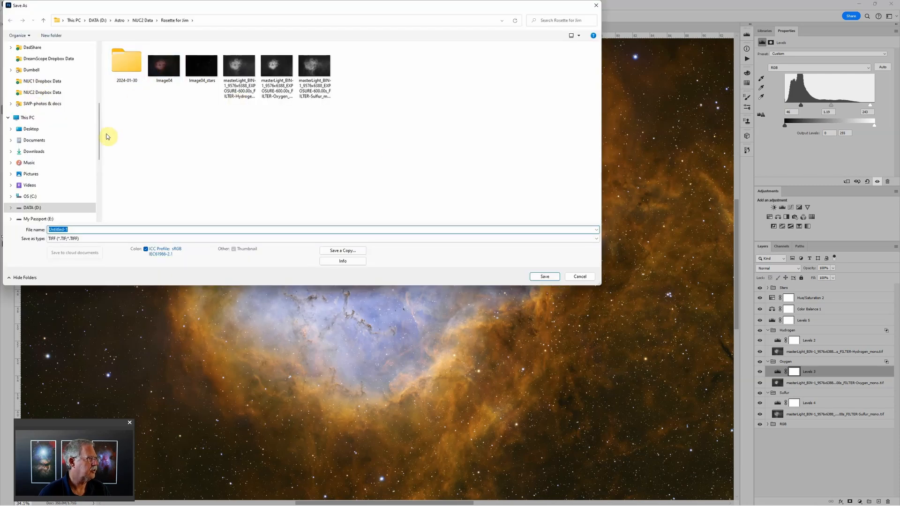
scroll(100, 135, "up", 5)
left_click(55, 106)
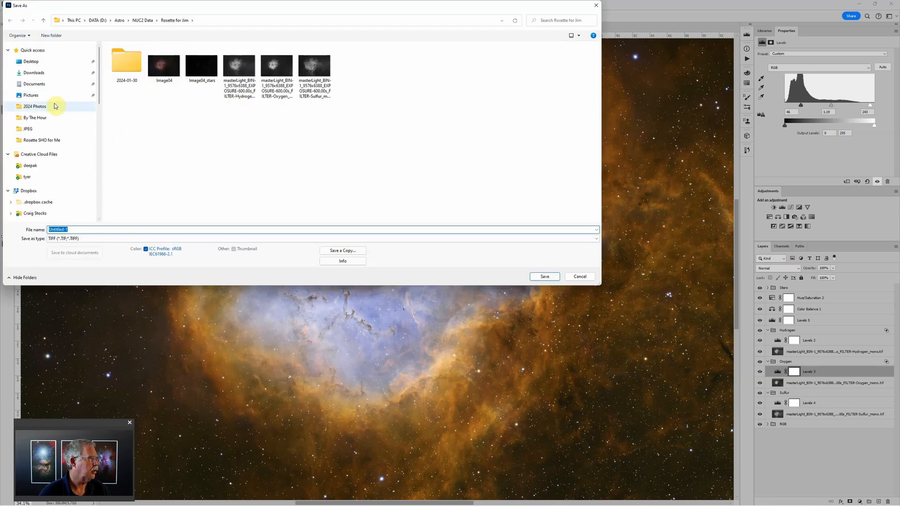
left_click(98, 239)
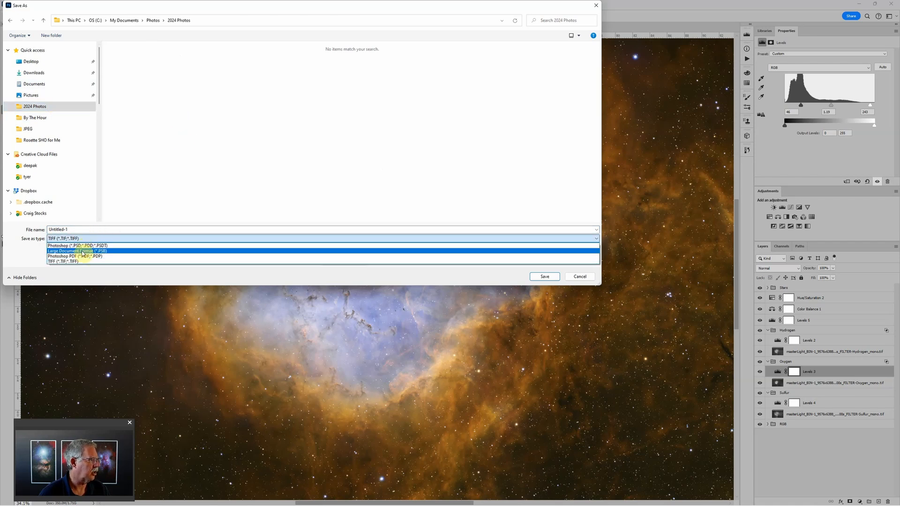
left_click(83, 252)
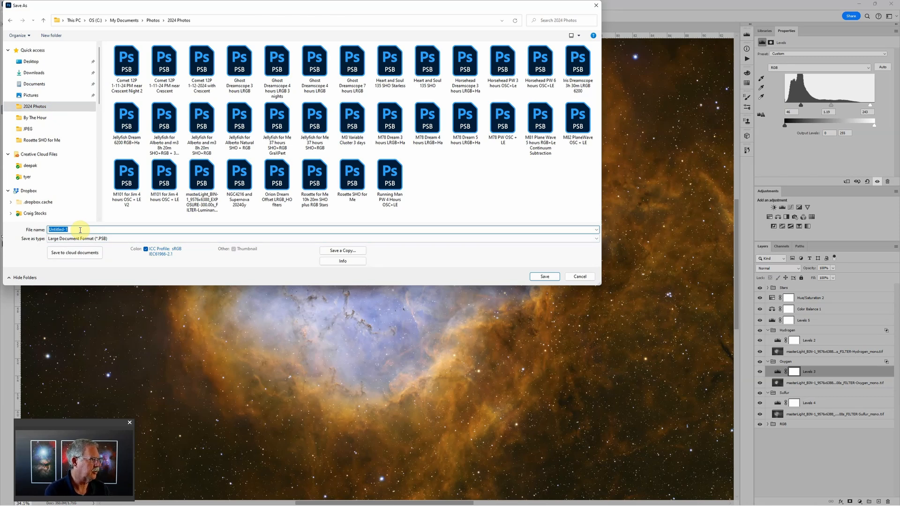
type("Roseette")
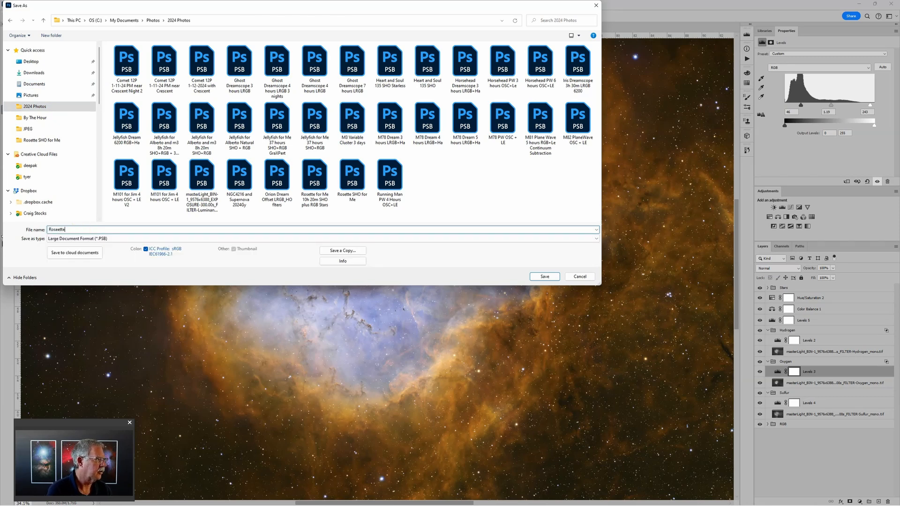
type(" for Jim Video")
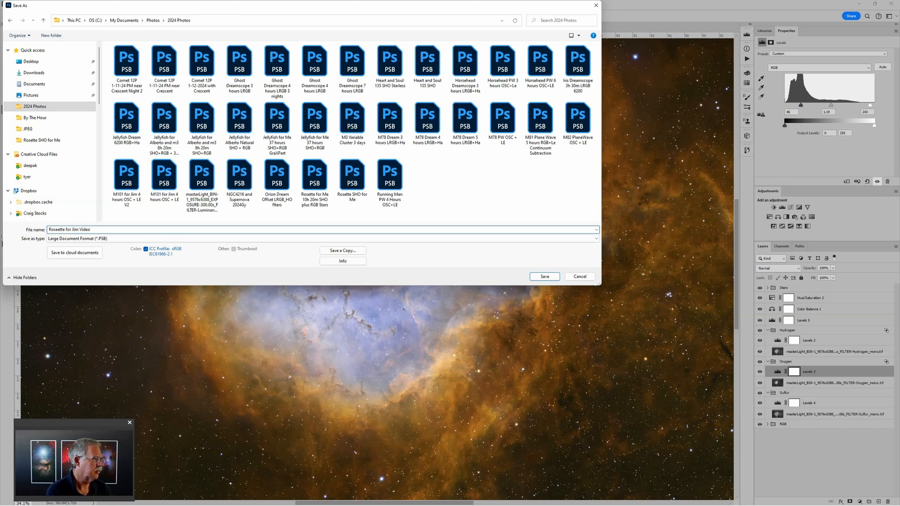
key("Return")
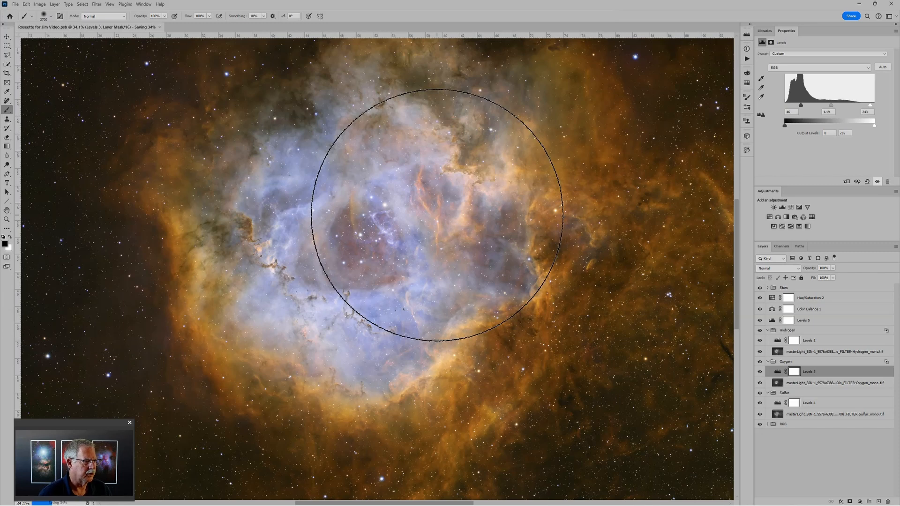
scroll(437, 215, "down", 5)
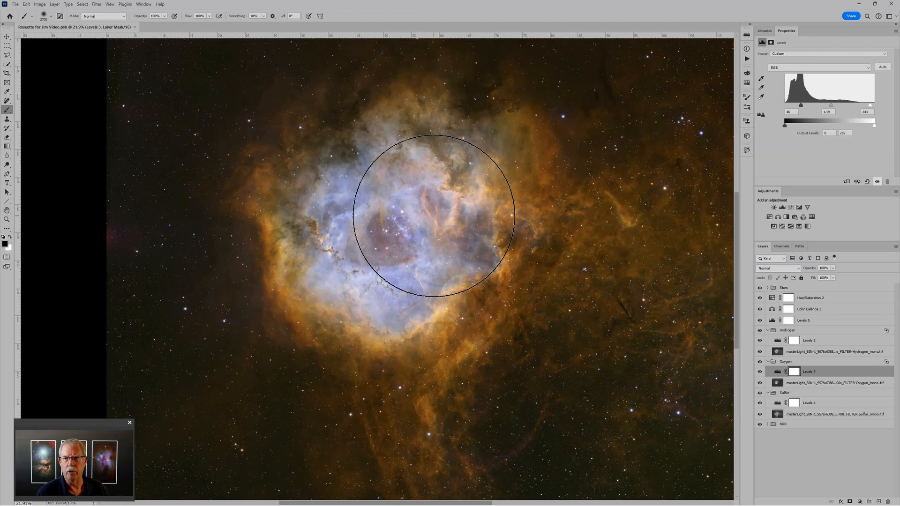
key("ctrl+0")
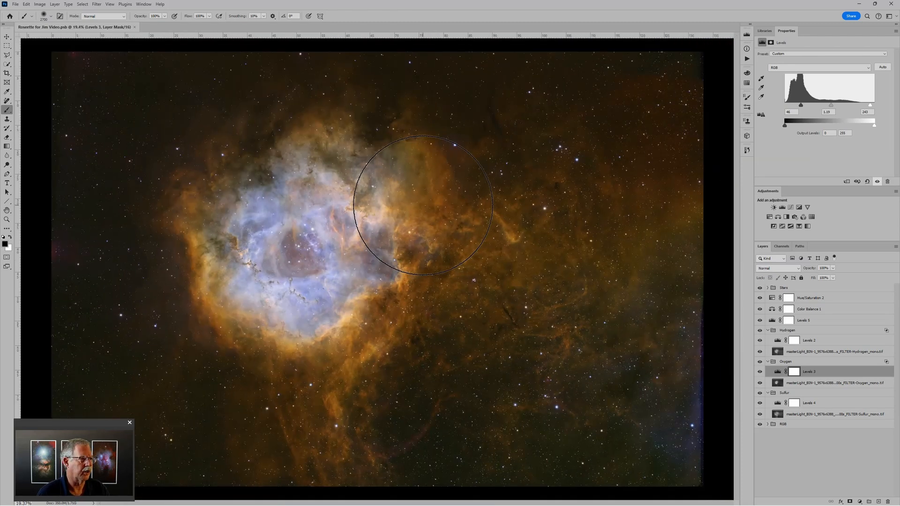
scroll(423, 205, "down", 2)
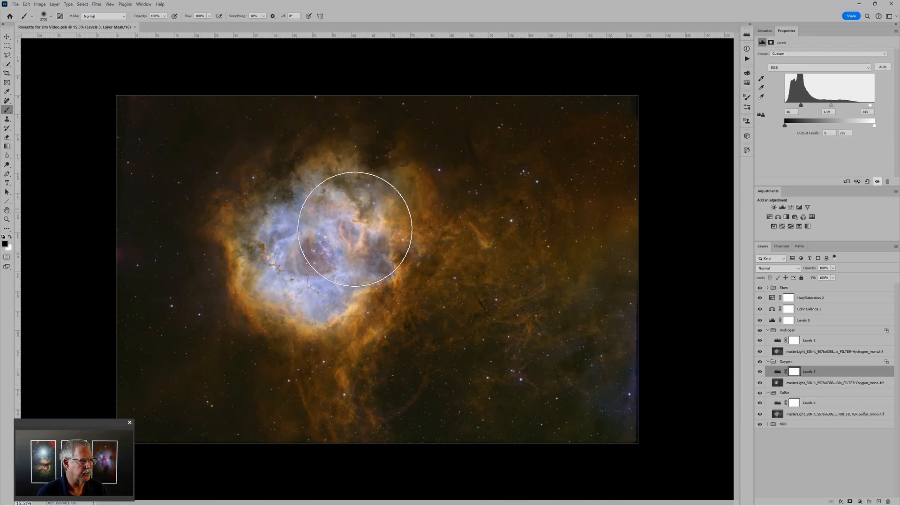
scroll(471, 275, "down", 1)
scroll(470, 275, "down", 2)
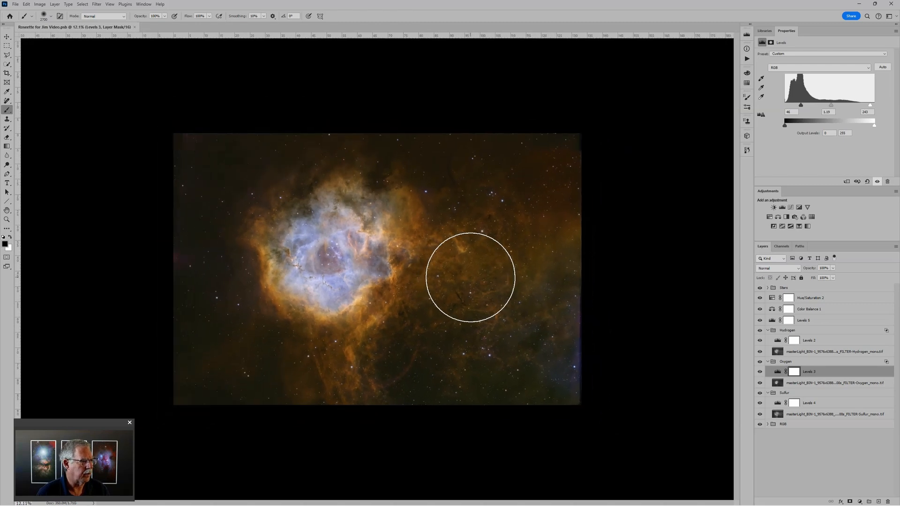